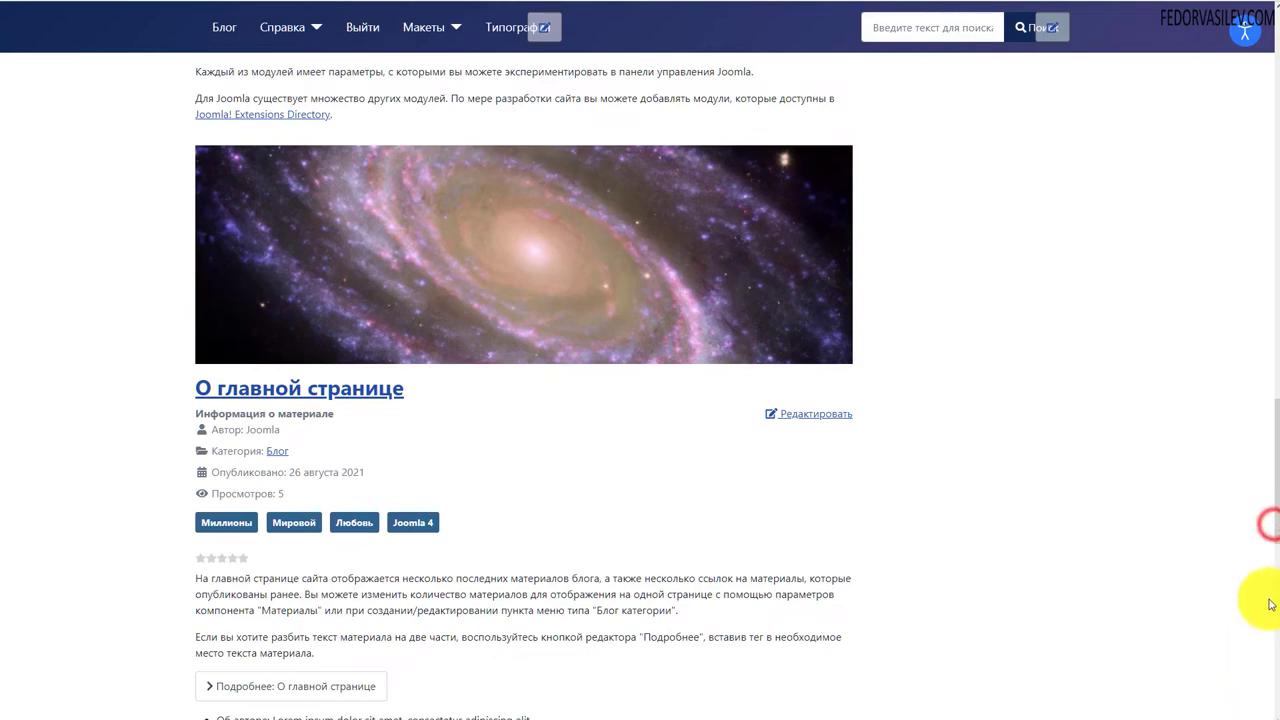
Open the Accessibility Tools panel on the site's home page
drag(1262, 523, 1256, 283)
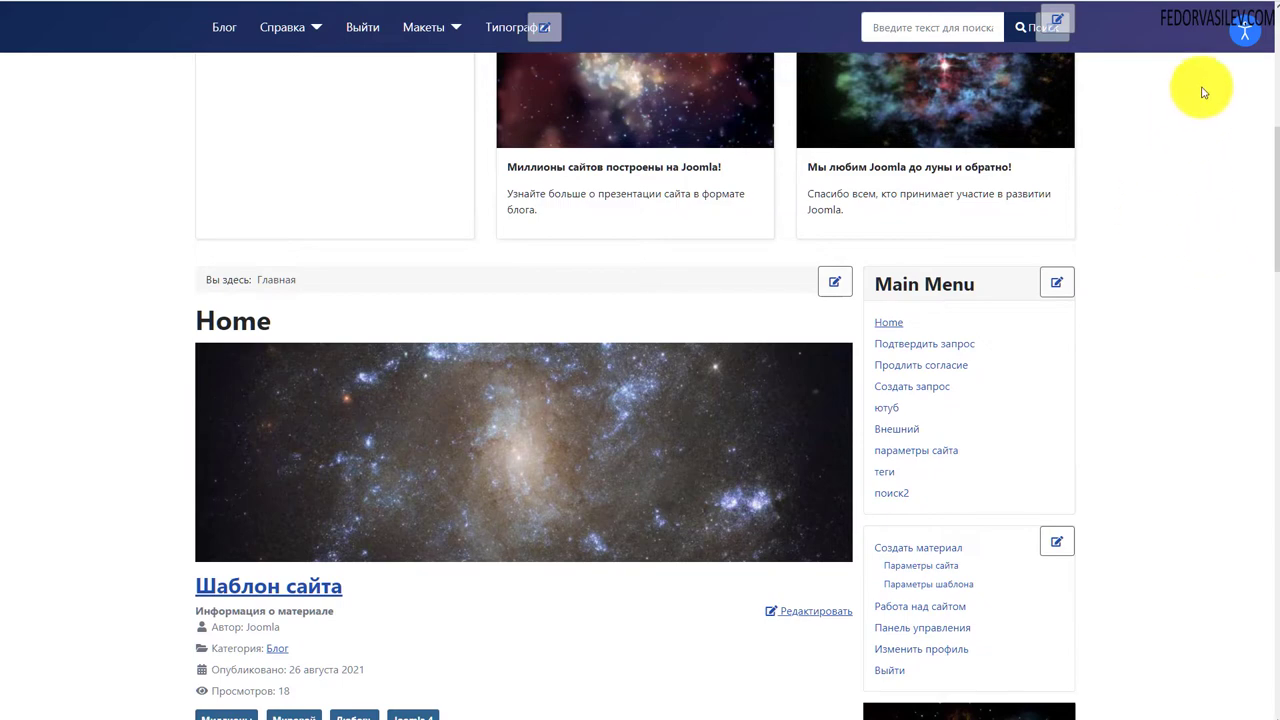
click(1238, 45)
scroll(342, 300, up, 6)
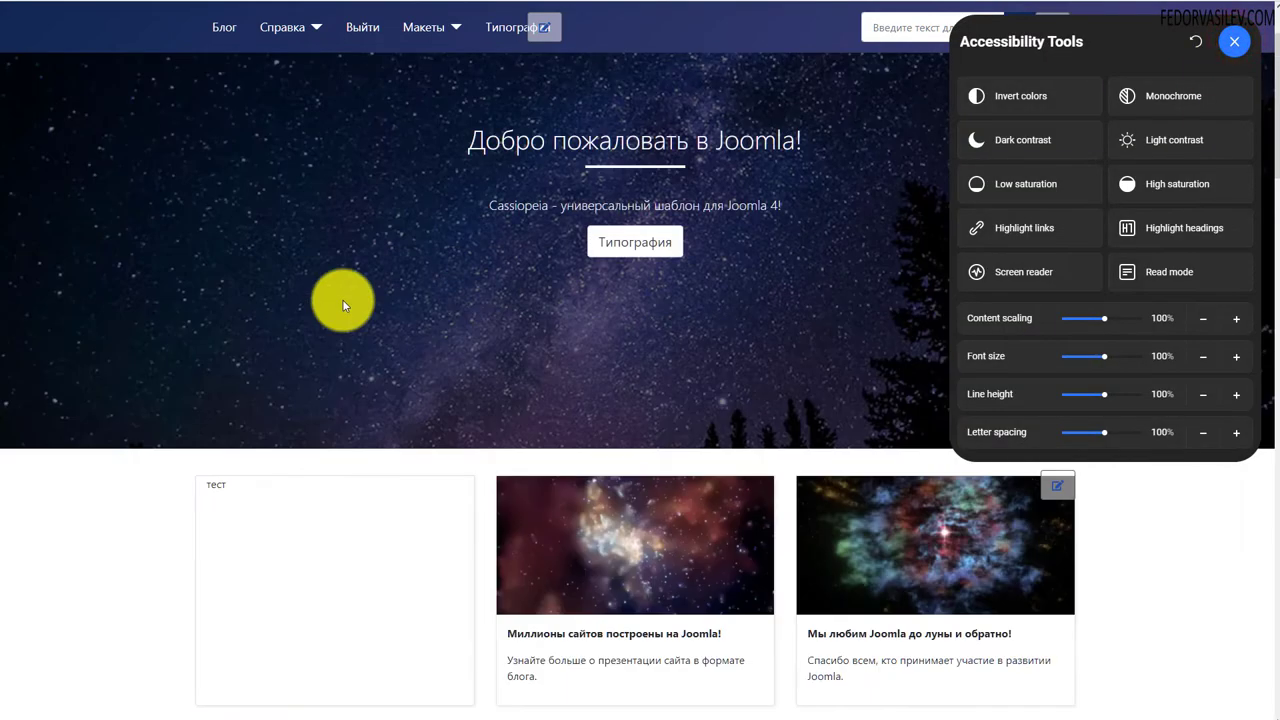
scroll(600, 275, down, 6)
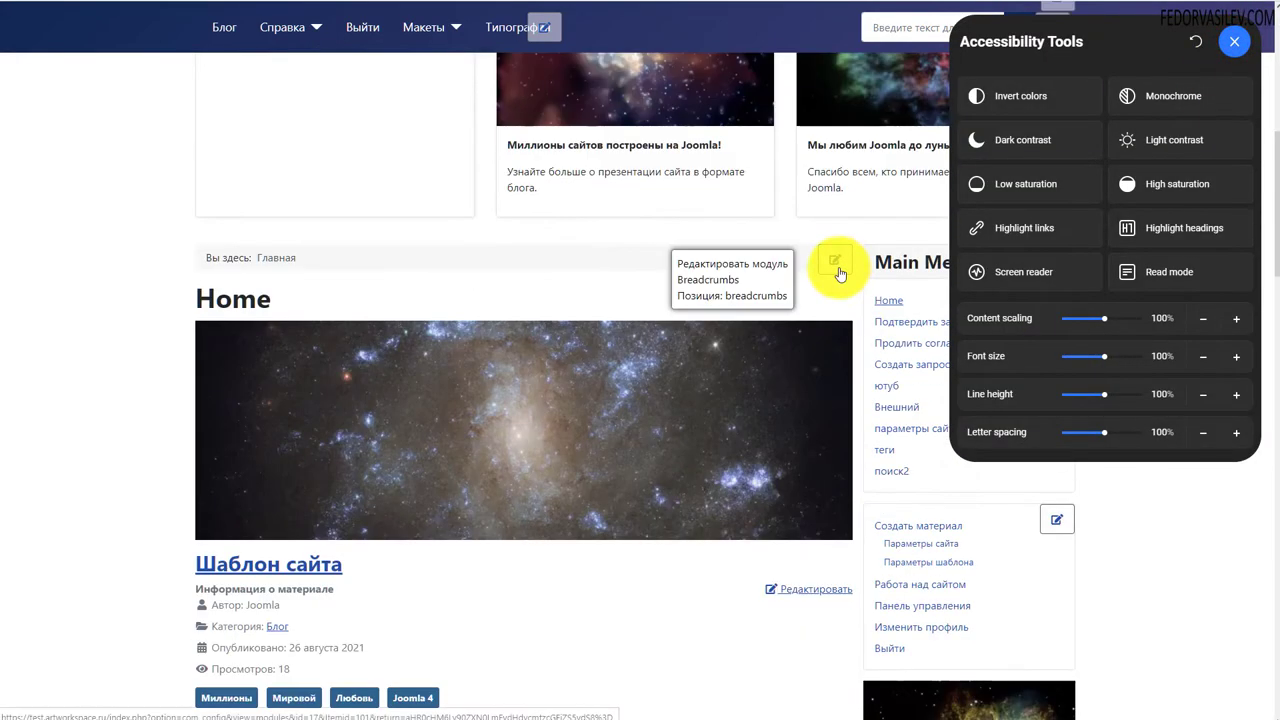
scroll(594, 410, up, 6)
Try the Invert colors mode on the home page and turn it off again
click(1022, 100)
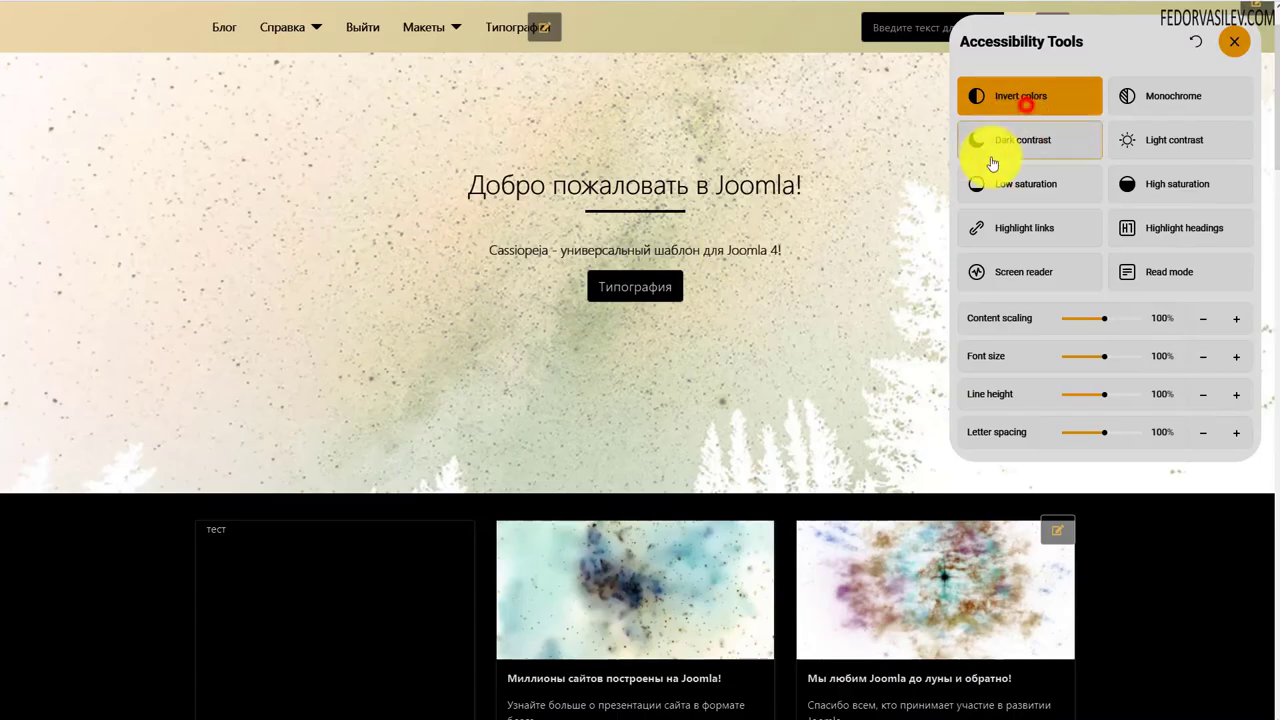
scroll(711, 280, up, 1)
scroll(711, 280, down, 3)
click(1019, 96)
click(998, 96)
scroll(616, 216, down, 5)
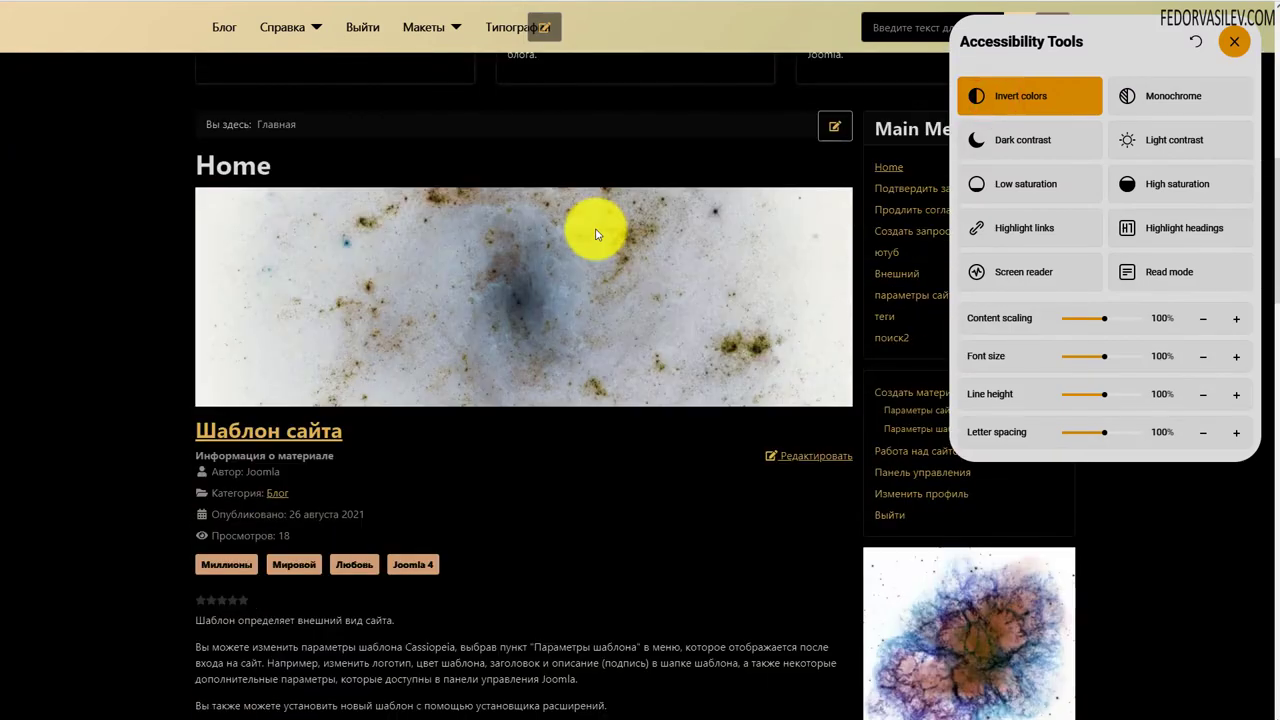
scroll(598, 293, up, 1)
click(1040, 94)
Preview the page in Monochrome mode and switch the mode off
click(1127, 96)
scroll(709, 234, up, 4)
scroll(694, 234, up, 2)
scroll(610, 229, down, 14)
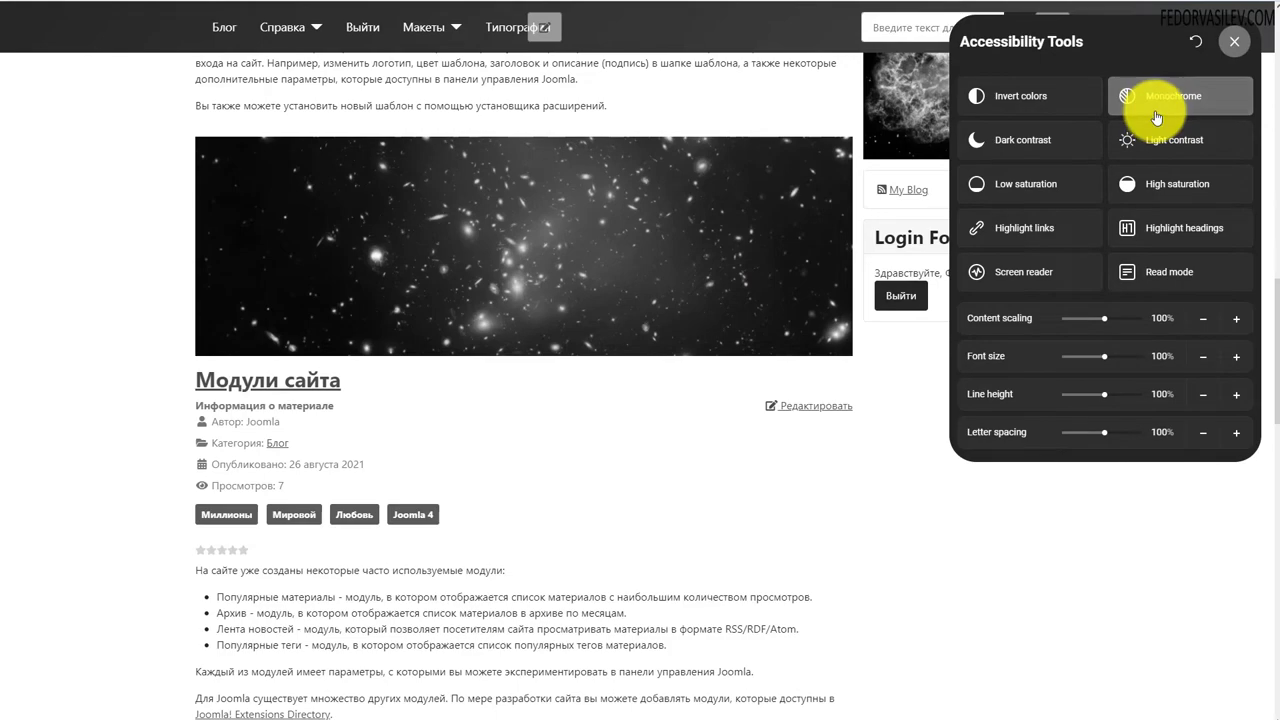
click(1156, 118)
Try the Dark contrast and Light contrast modes on the page, turning each one off again
click(1040, 140)
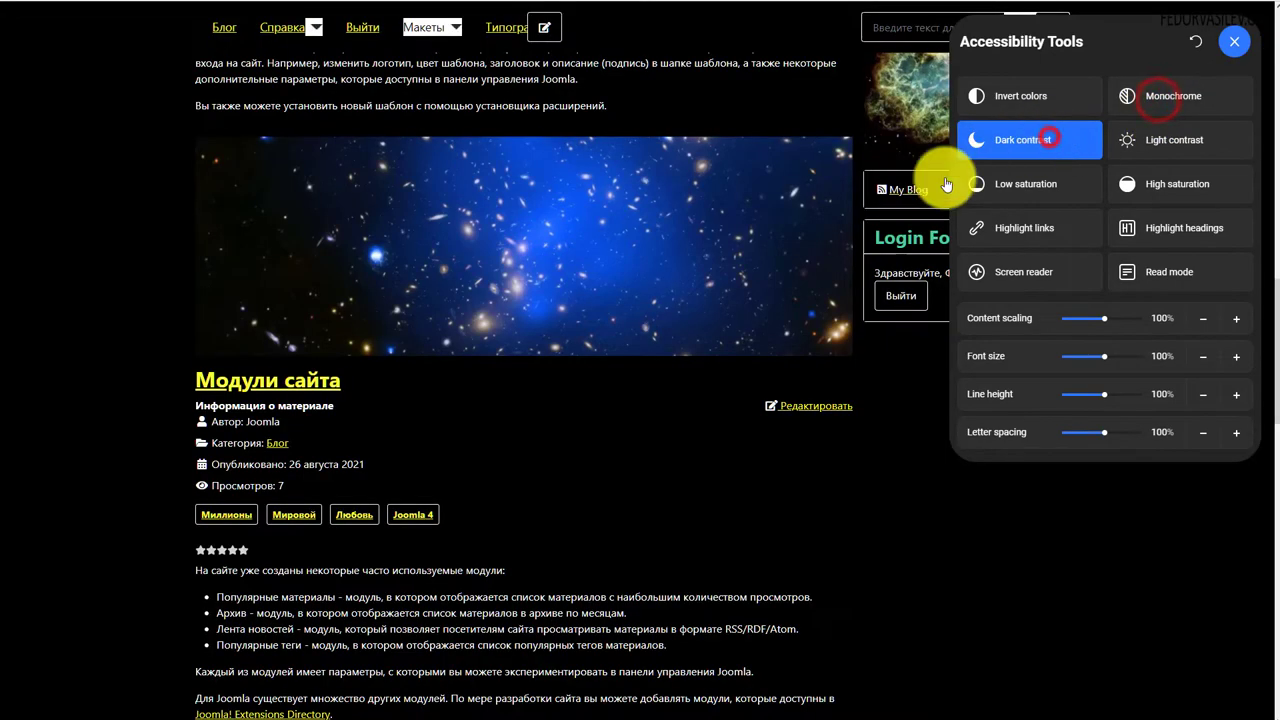
scroll(681, 310, up, 5)
click(1040, 142)
click(1160, 142)
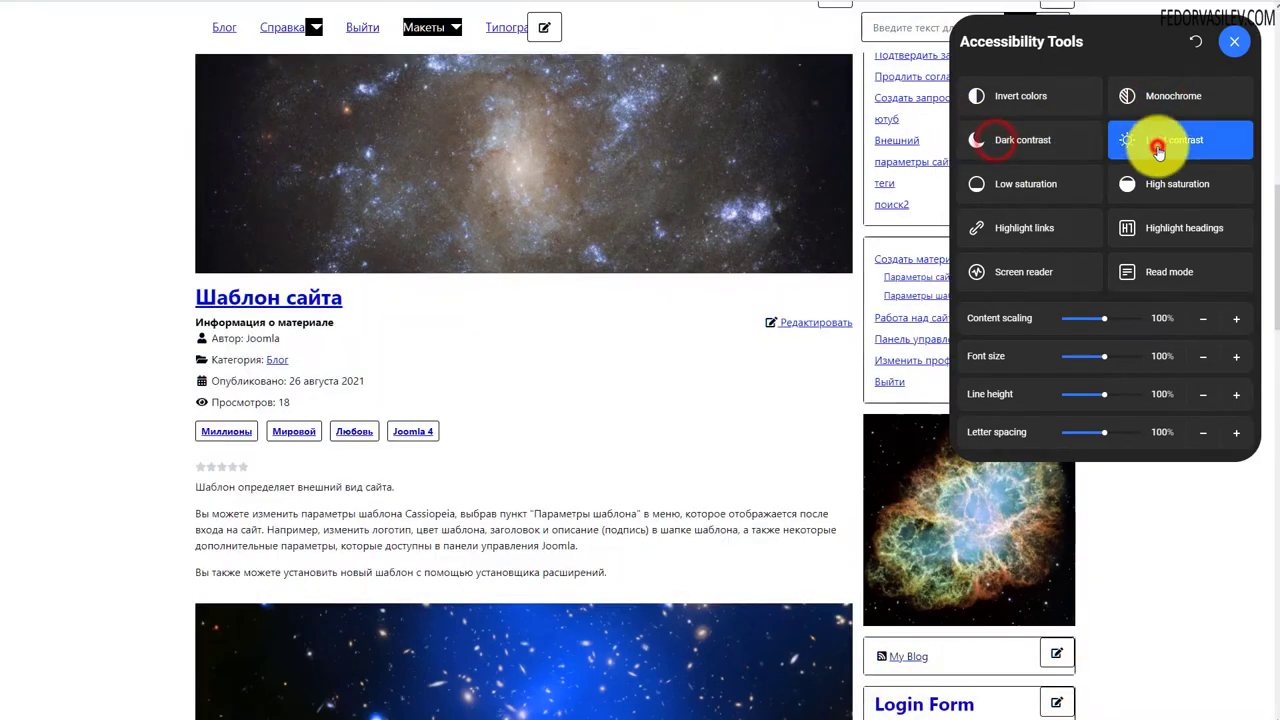
scroll(600, 285, up, 5)
scroll(553, 280, up, 3)
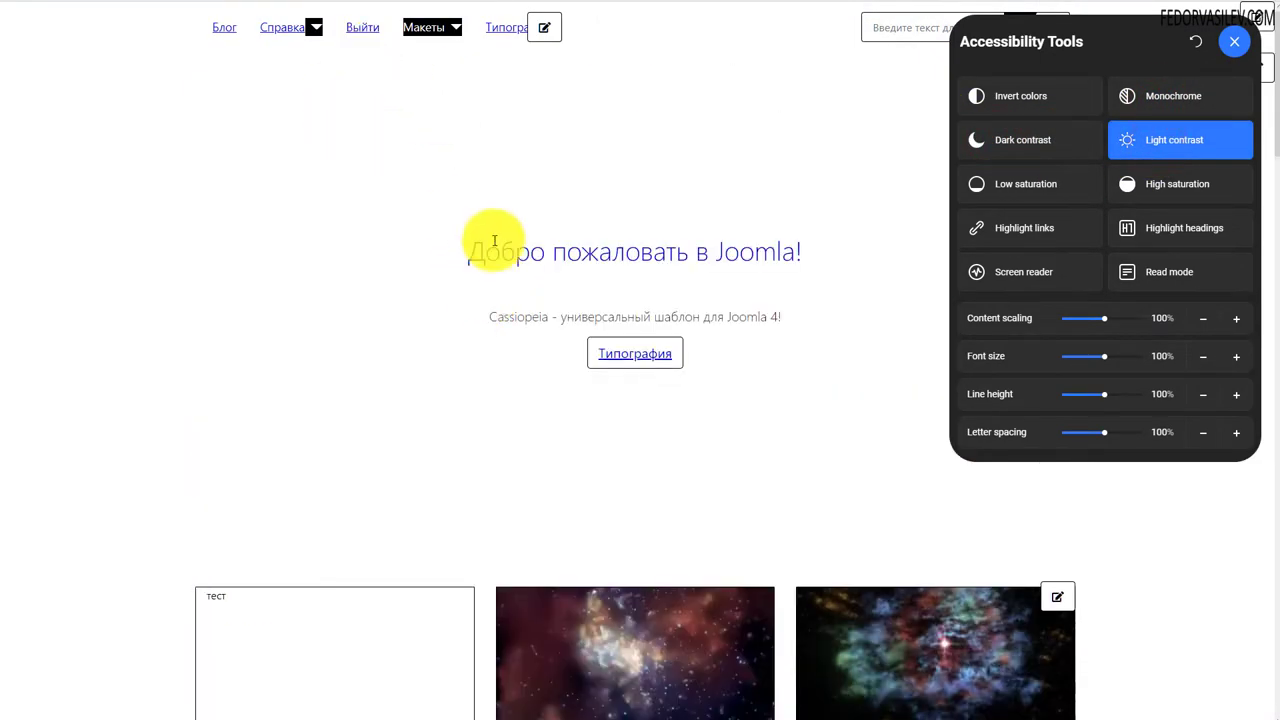
click(1149, 138)
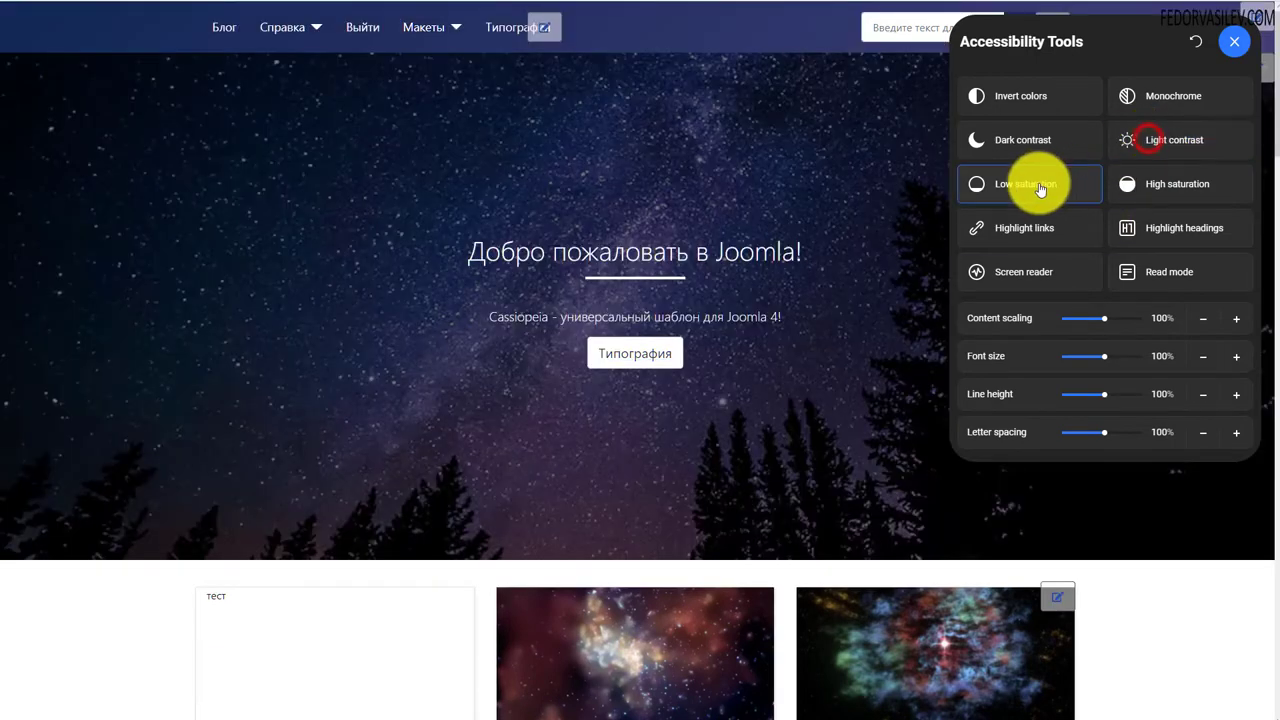
Compare the page with Low saturation and High saturation switched on, and turn both off
click(1040, 185)
scroll(606, 220, down, 5)
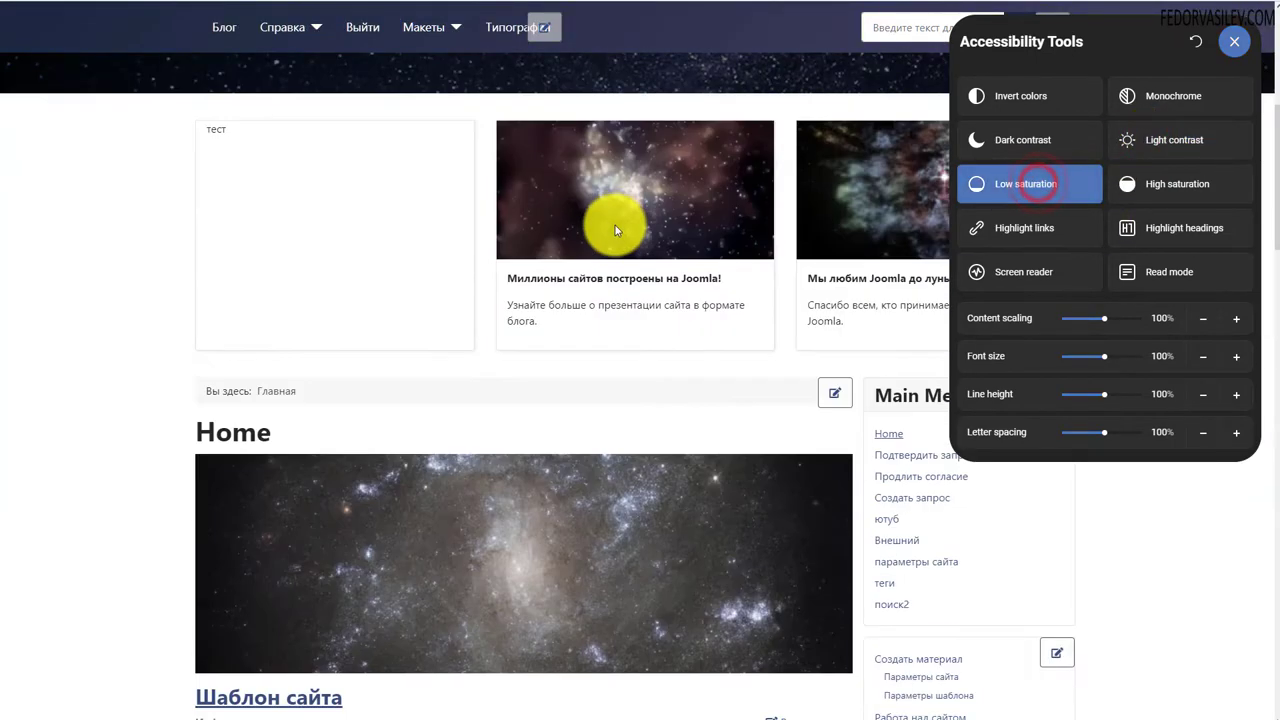
scroll(663, 243, up, 2)
click(1028, 182)
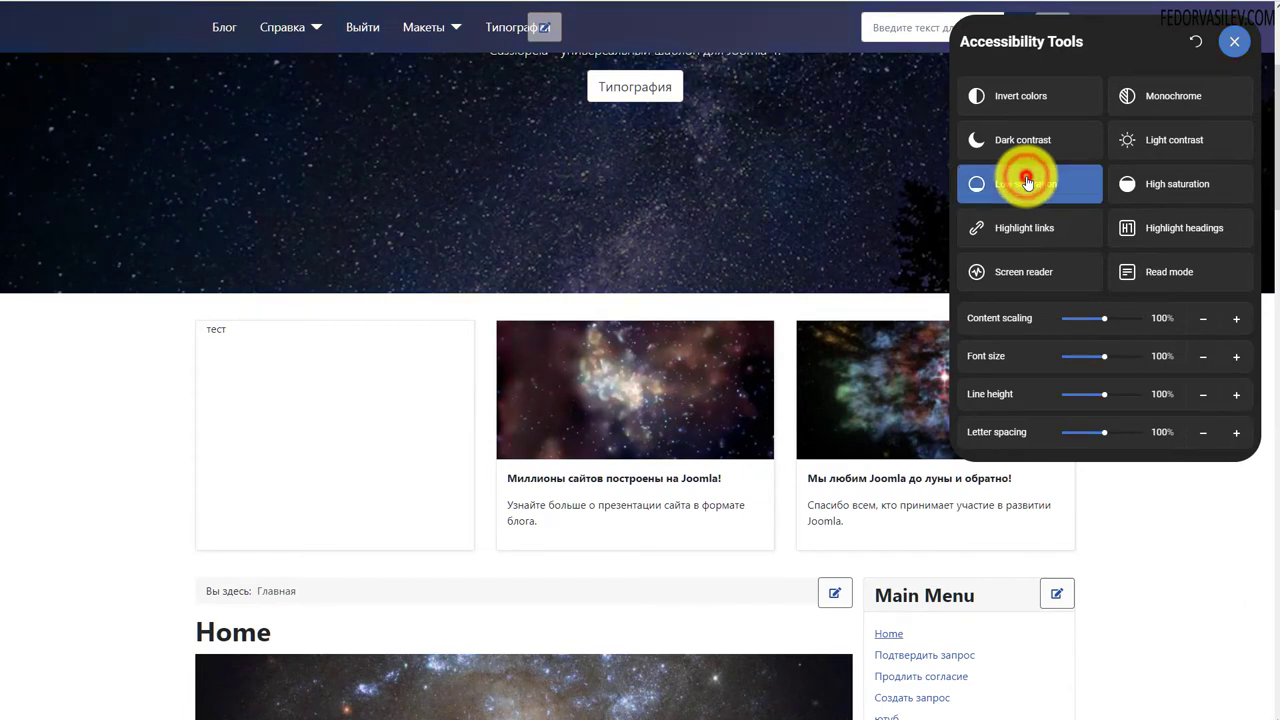
click(1028, 182)
scroll(628, 271, up, 3)
click(1034, 186)
click(1034, 190)
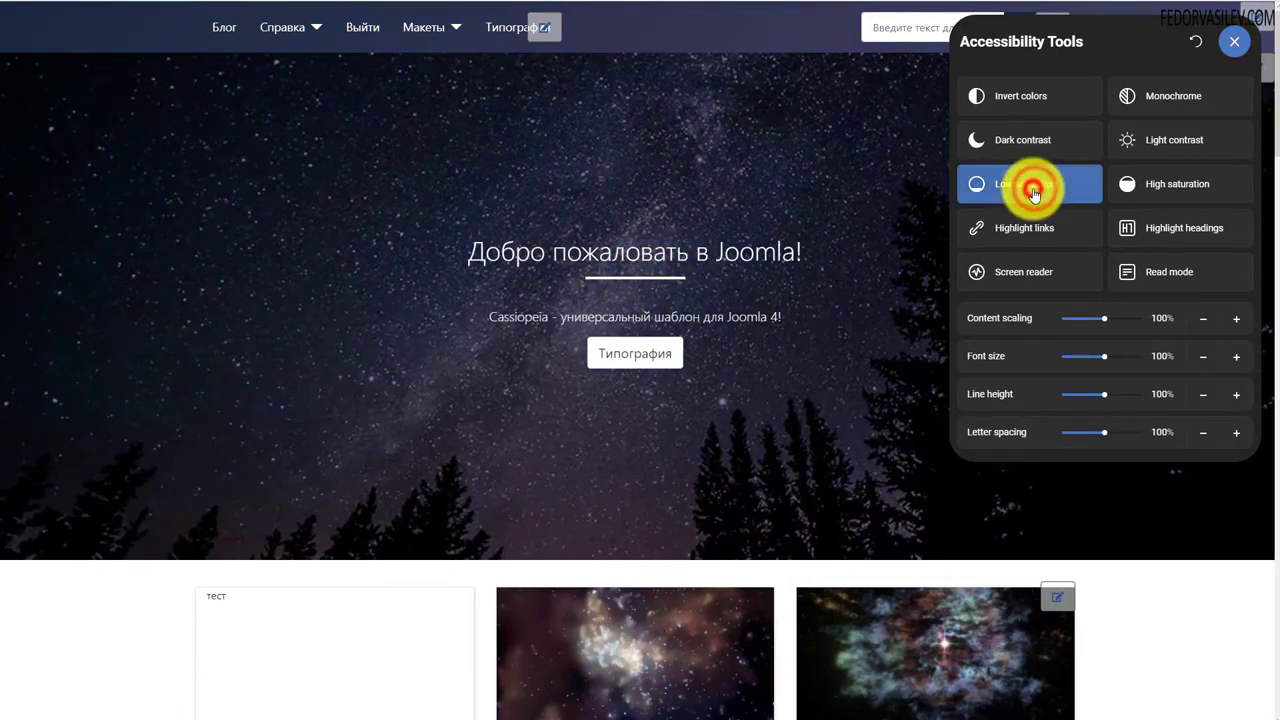
click(1032, 190)
click(1143, 192)
click(1143, 192)
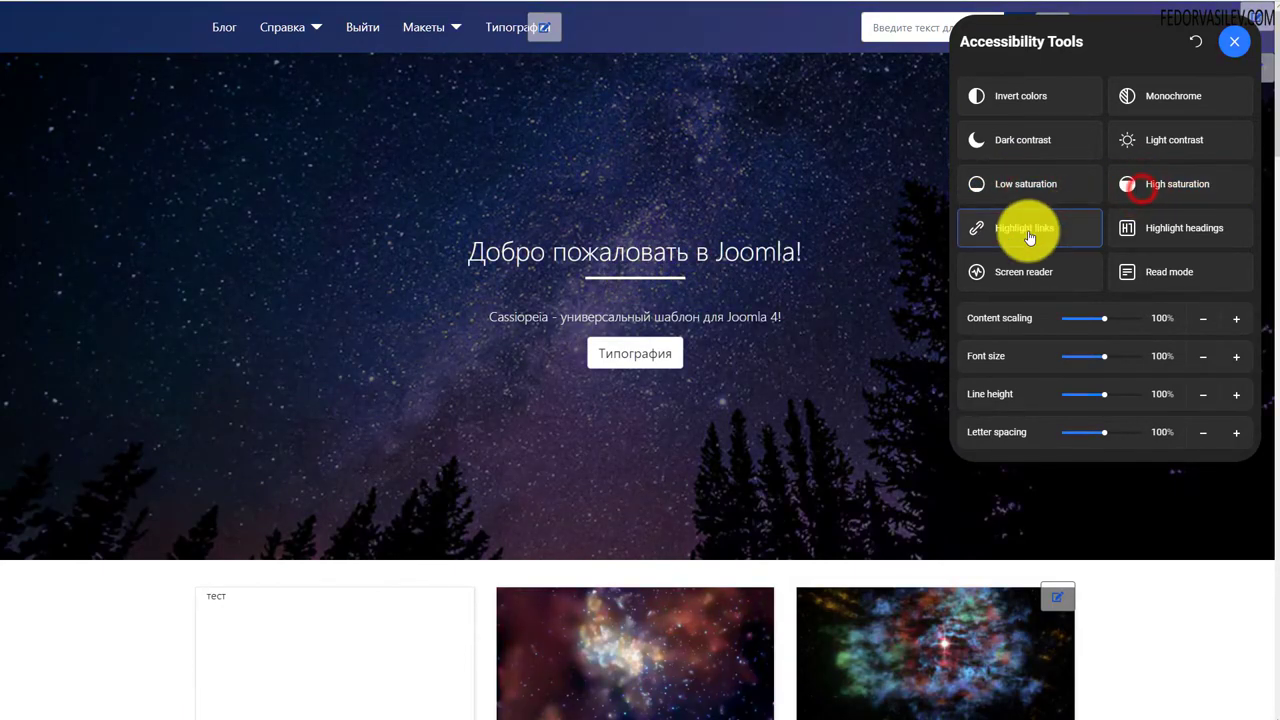
Turn on Highlight links and Highlight headings for the page
click(1028, 229)
click(1132, 229)
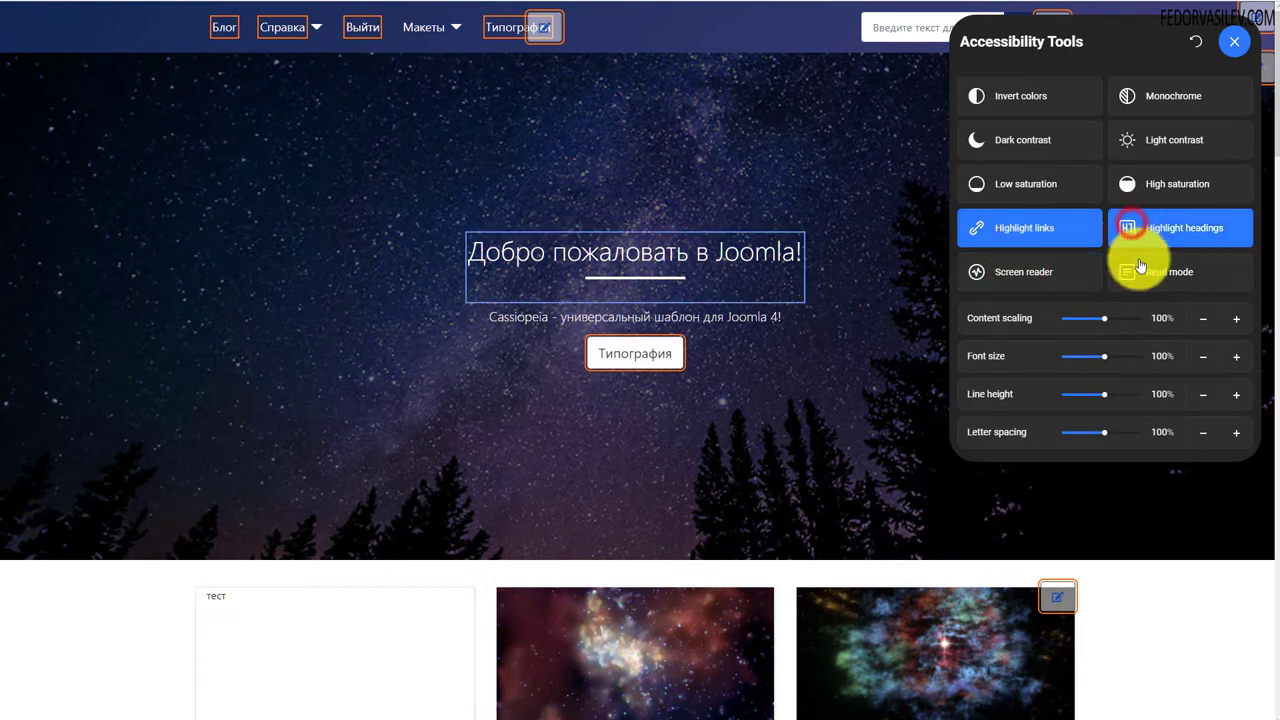
click(1128, 228)
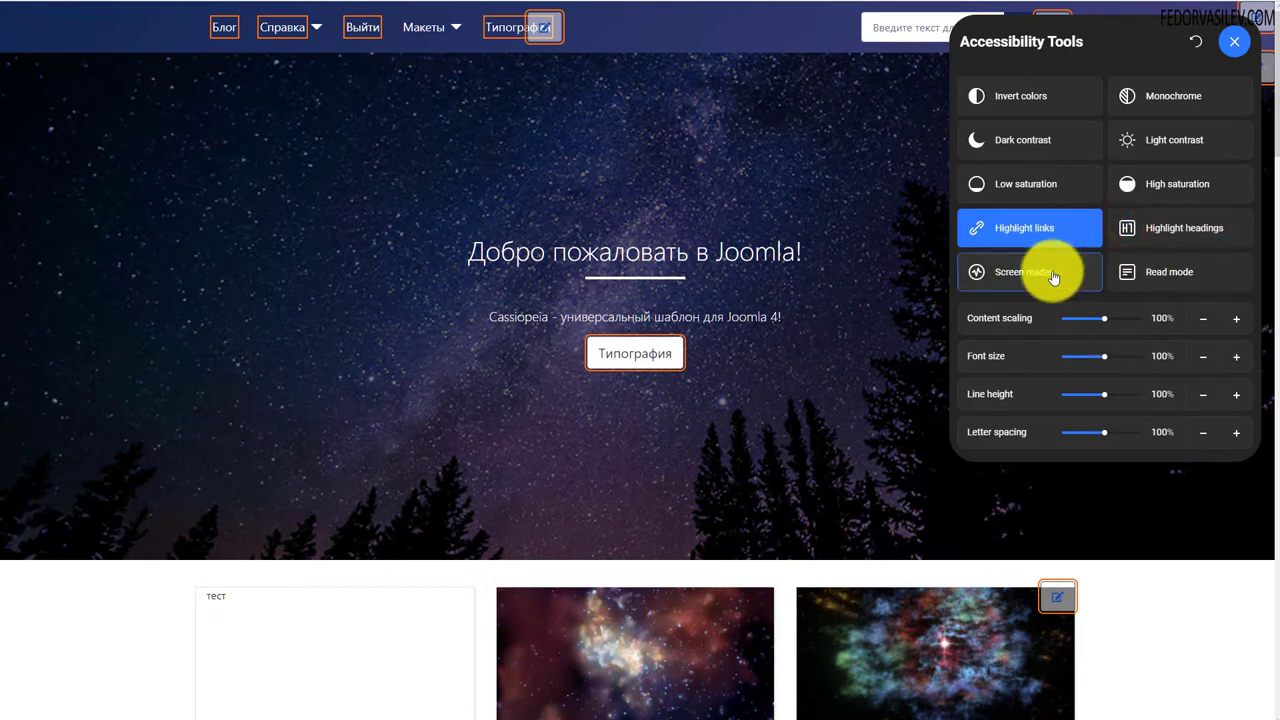
click(1020, 229)
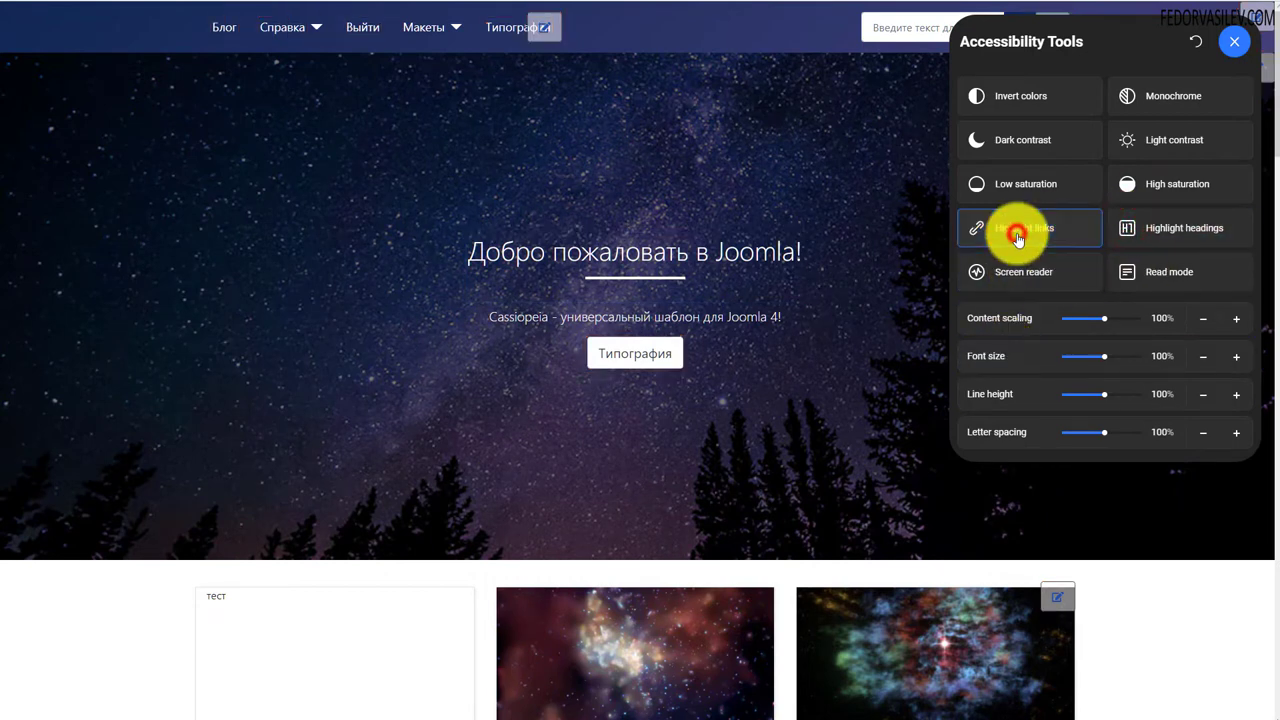
click(1020, 229)
scroll(351, 175, down, 5)
scroll(747, 287, down, 2)
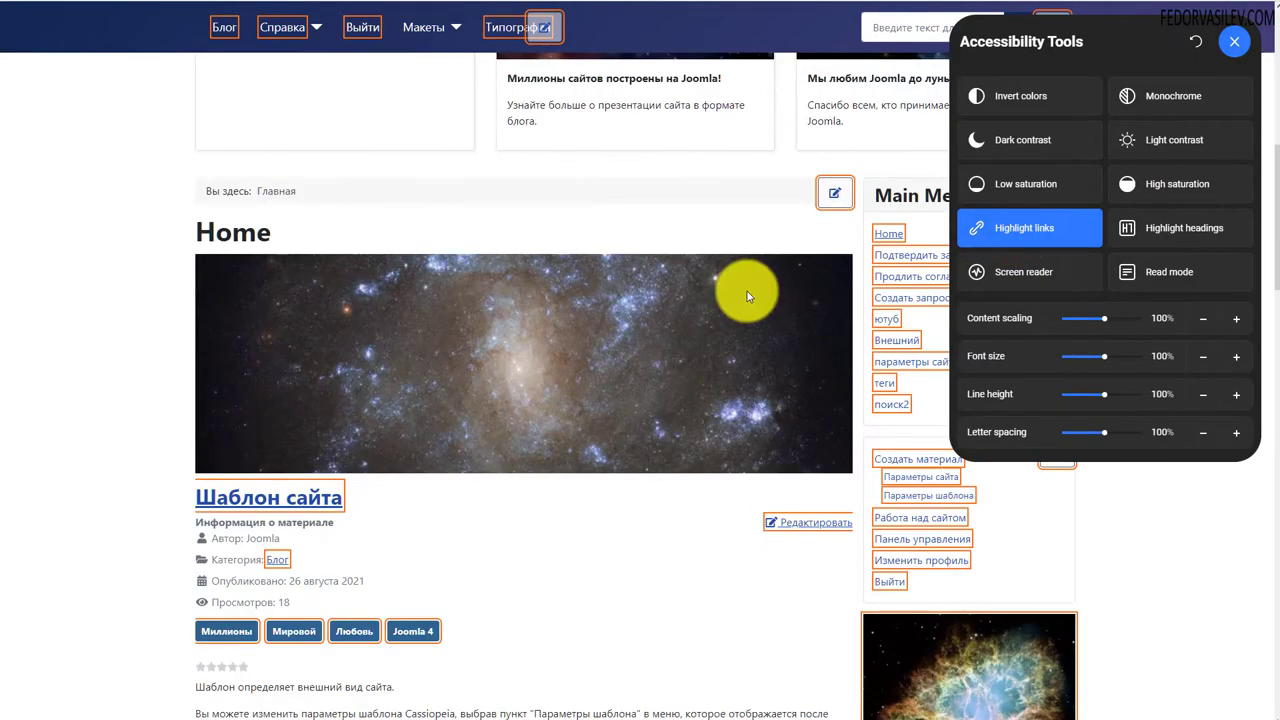
click(1143, 233)
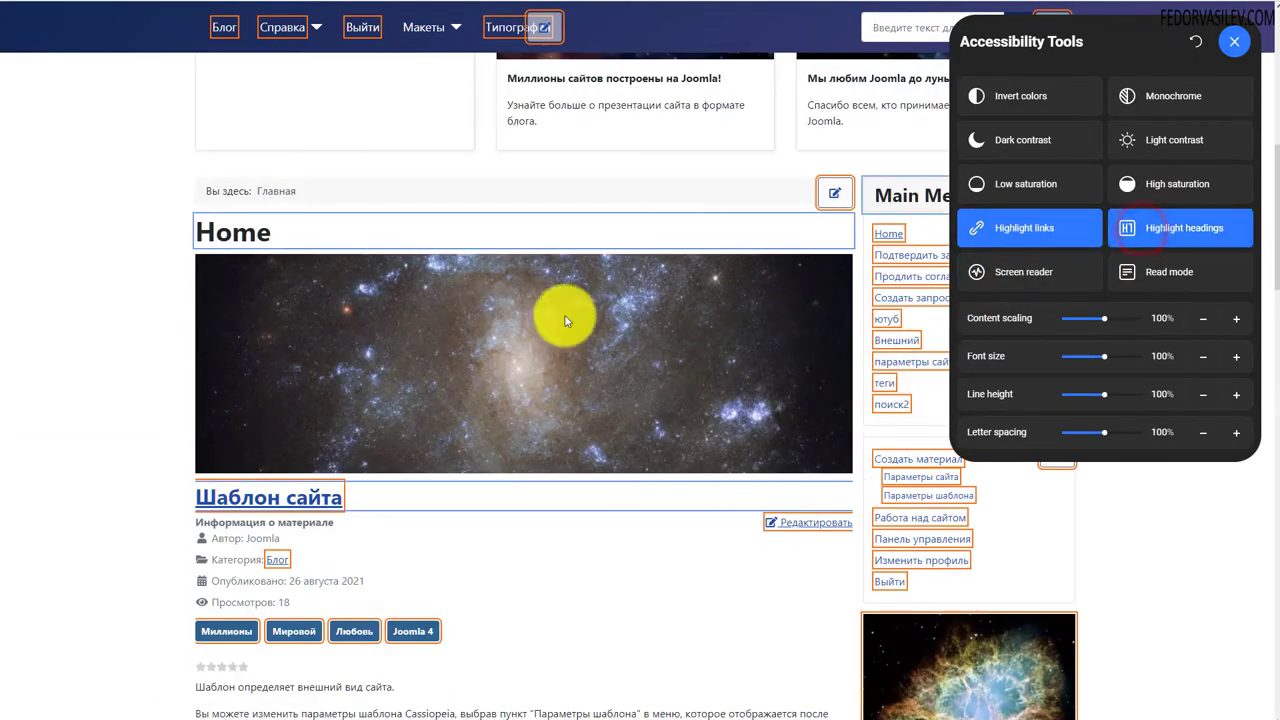
Try the Screen reader and Read mode functions, leaving each one again
click(1042, 275)
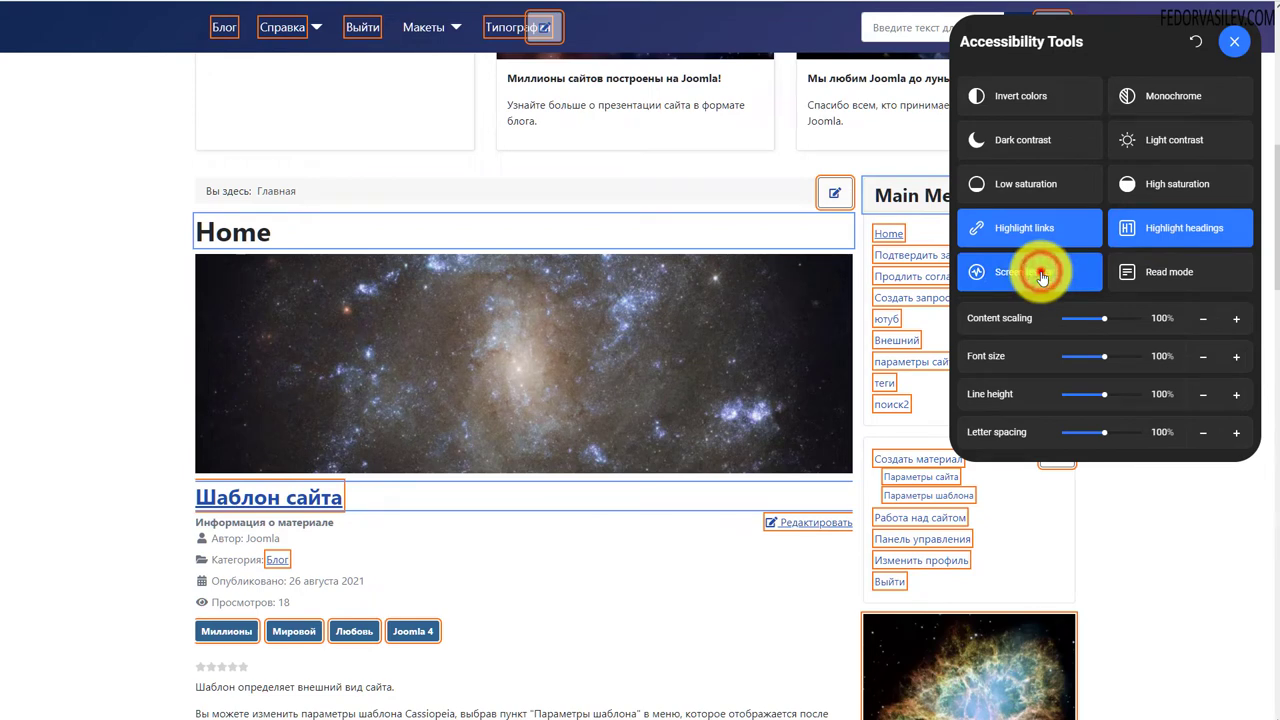
click(1042, 276)
click(1047, 270)
click(1154, 271)
click(1147, 275)
click(1193, 52)
click(1243, 33)
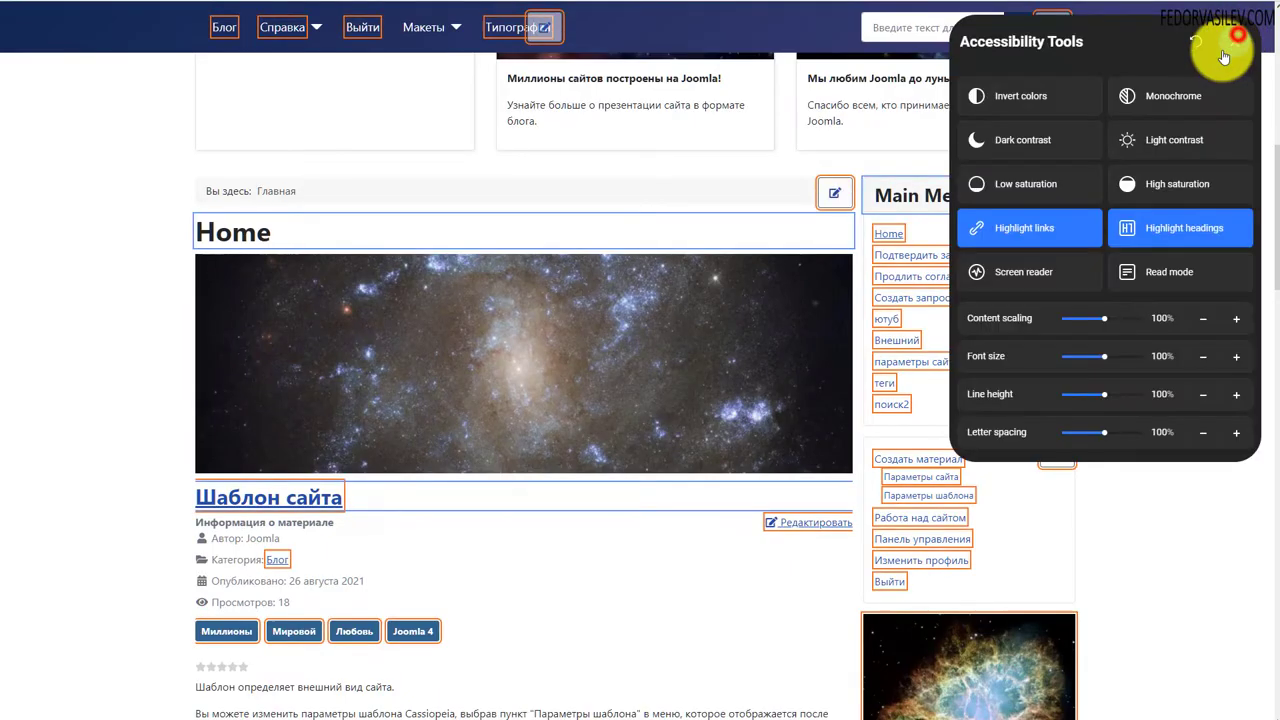
Reset all accessibility settings to their defaults
click(1196, 44)
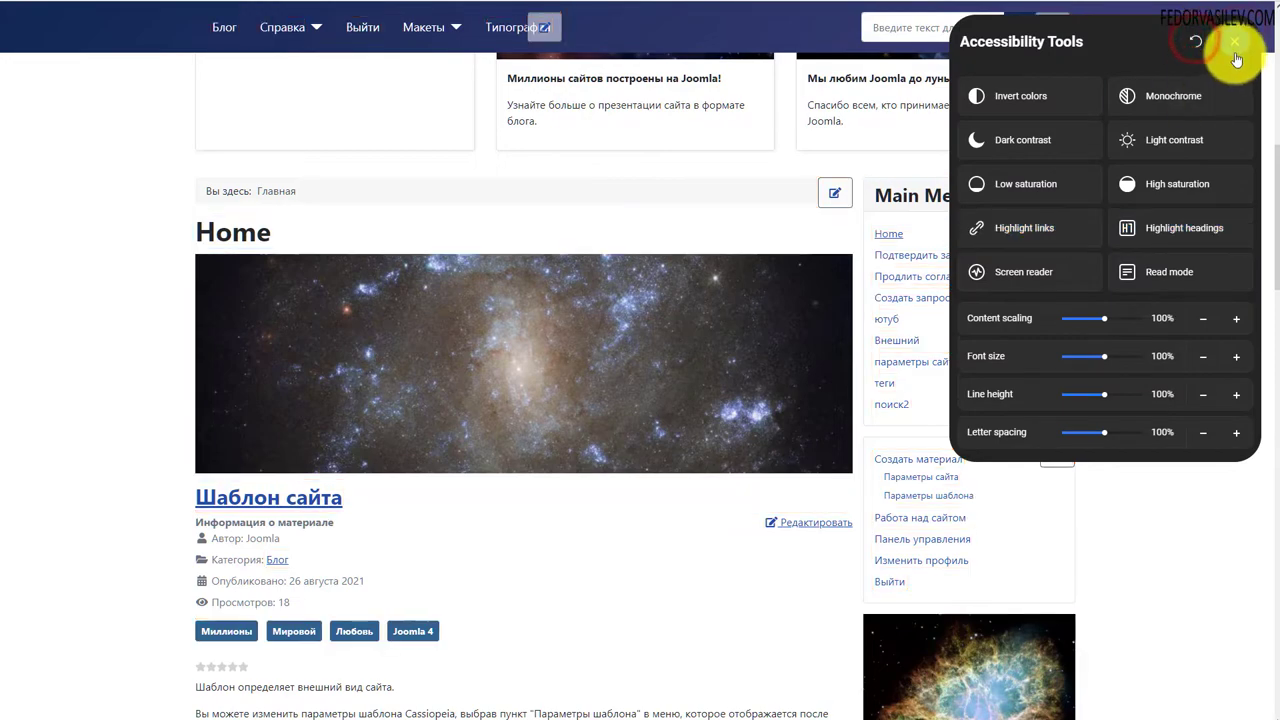
scroll(968, 337, down, 3)
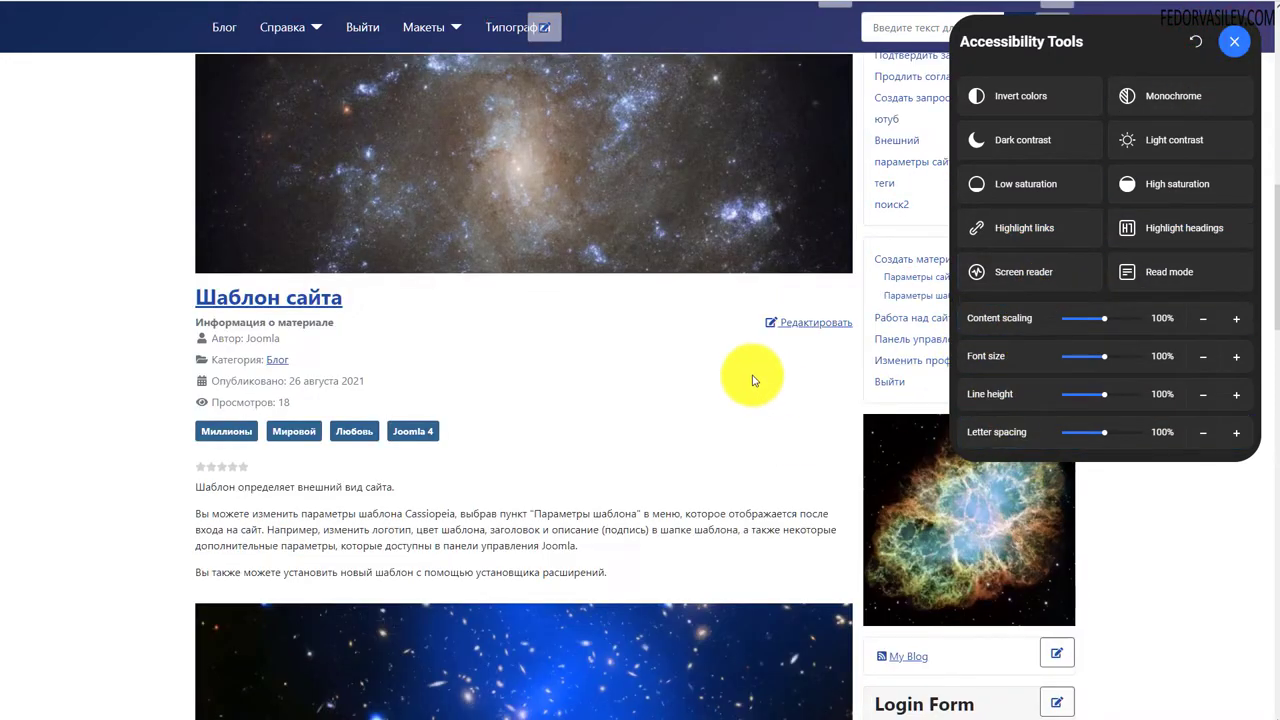
scroll(751, 377, up, 10)
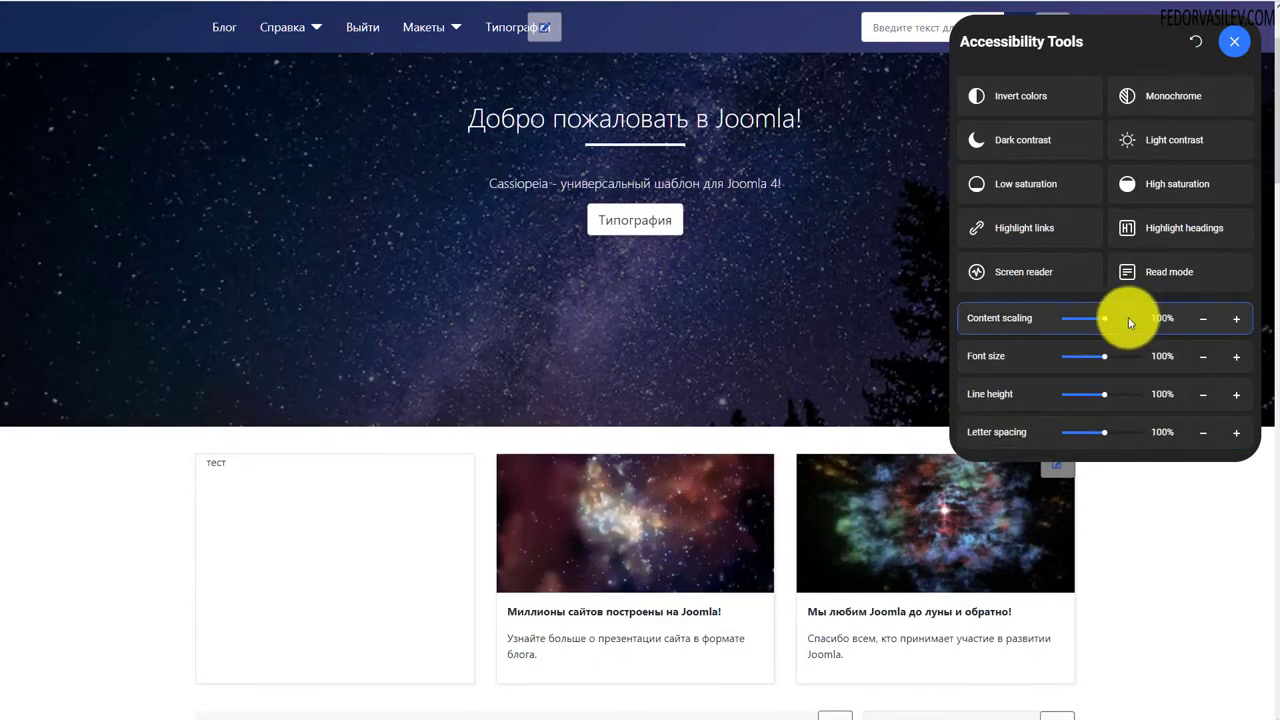
Try a content scaling of 130% on the page and reset the accessibility settings
click(1236, 318)
click(1230, 352)
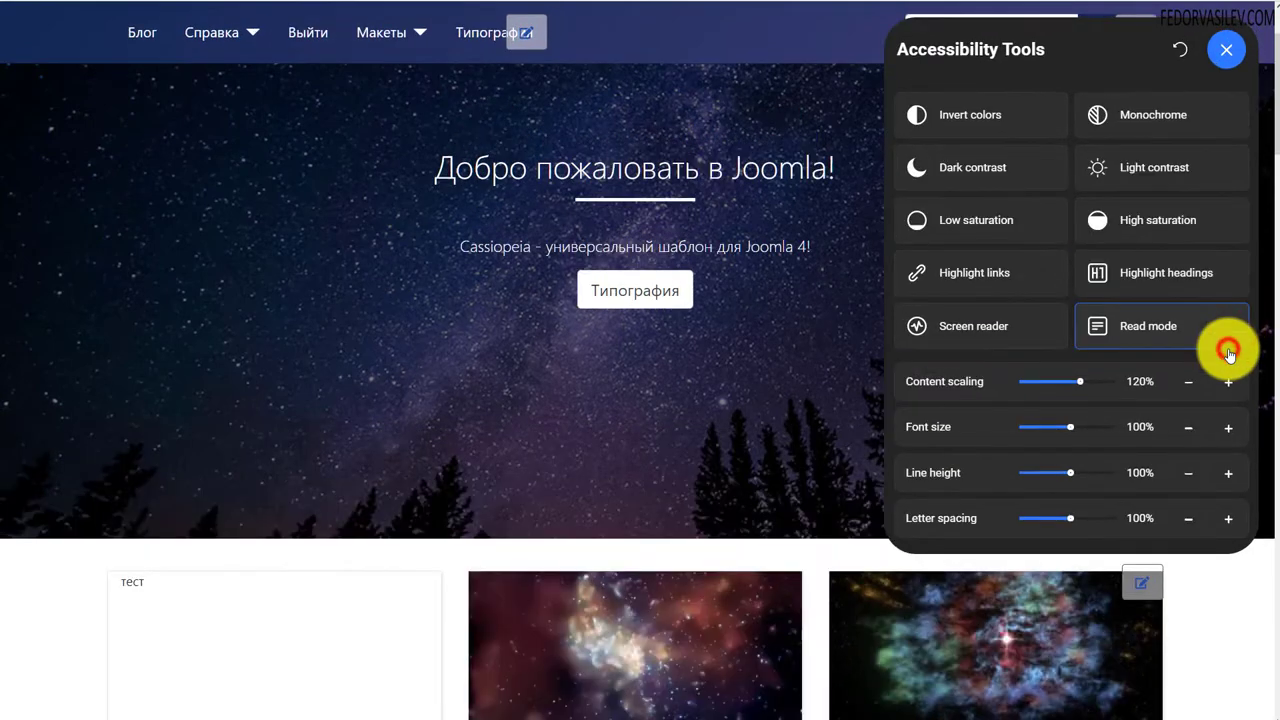
click(1227, 377)
scroll(363, 337, down, 6)
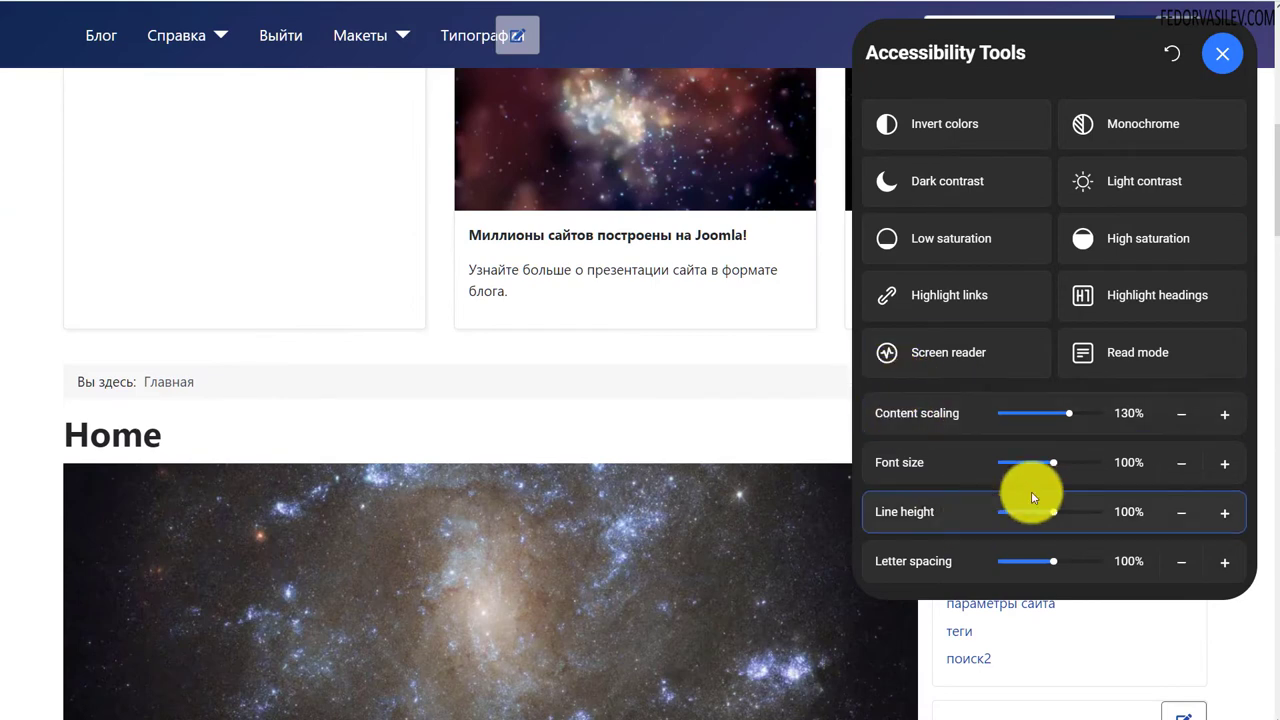
click(1172, 64)
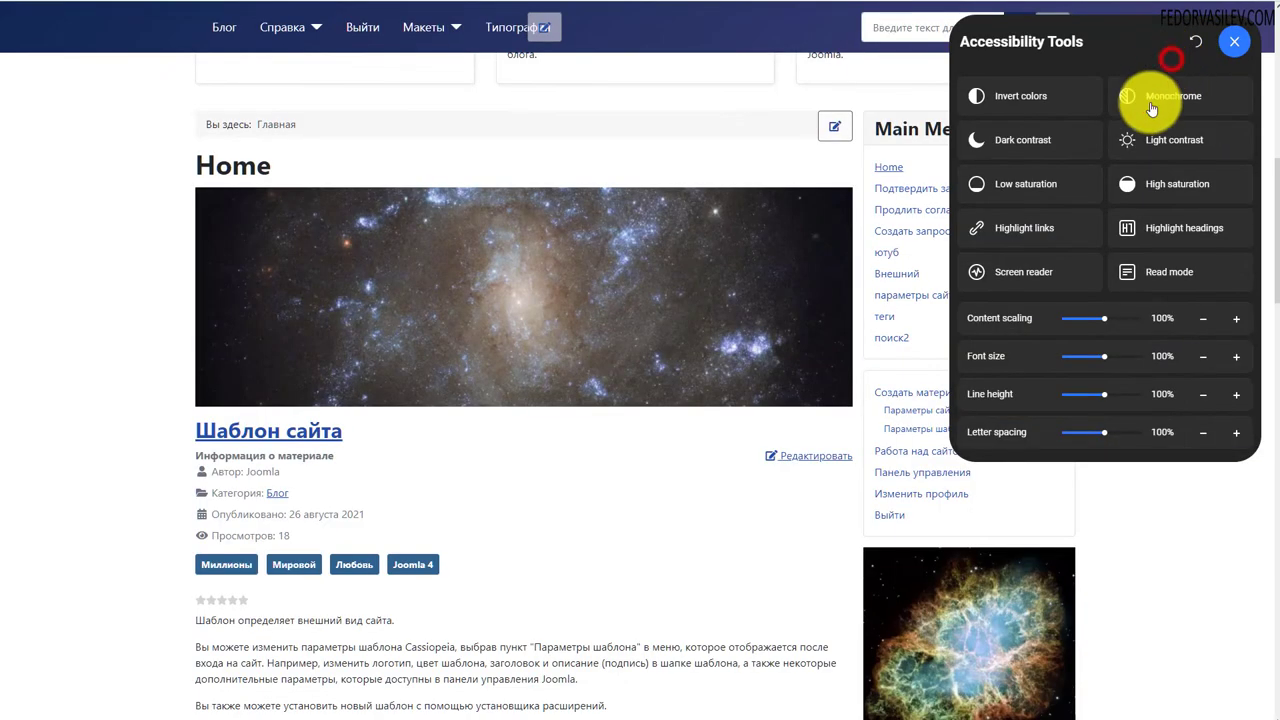
Set the font size to 130% and the line height to 120%
click(1229, 362)
click(1229, 362)
click(1229, 366)
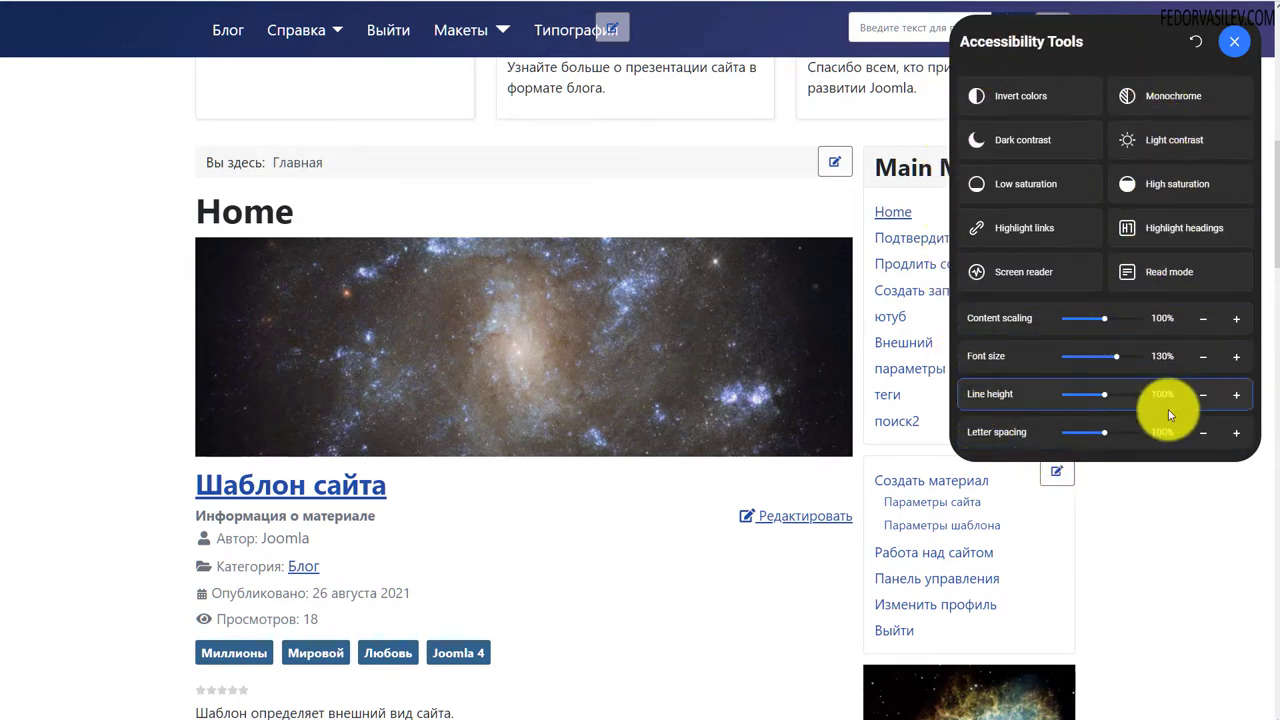
click(1239, 401)
click(1239, 401)
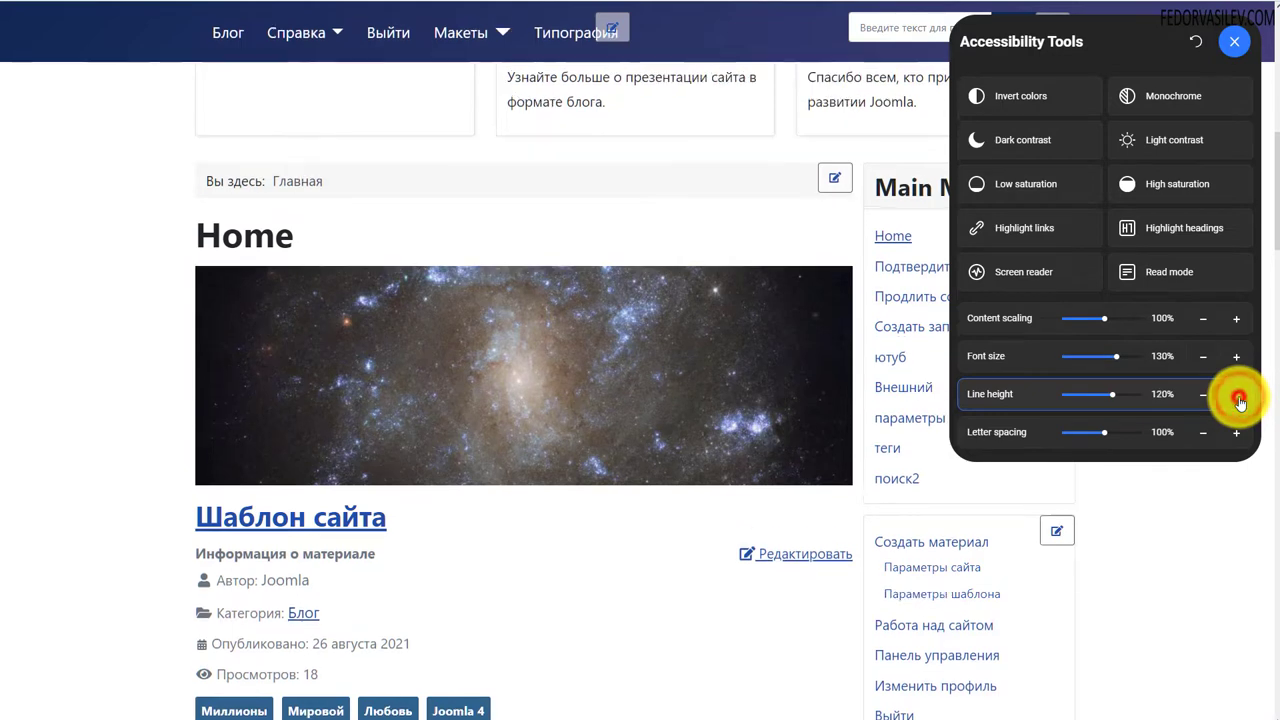
Increase the letter spacing to 140%
click(1234, 436)
click(1234, 436)
click(1234, 436)
click(1234, 436)
scroll(655, 296, up, 5)
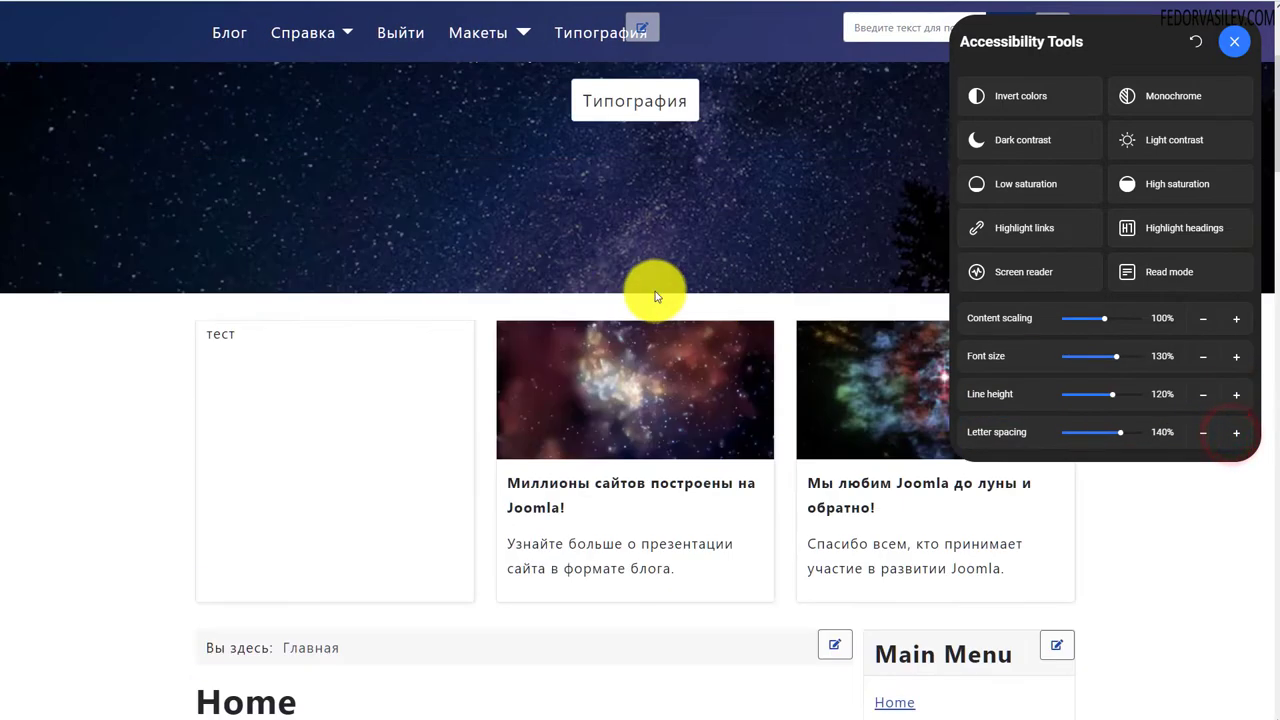
Close the Accessibility Tools panel and check the page with the adjusted text
click(1230, 48)
scroll(1089, 329, down, 5)
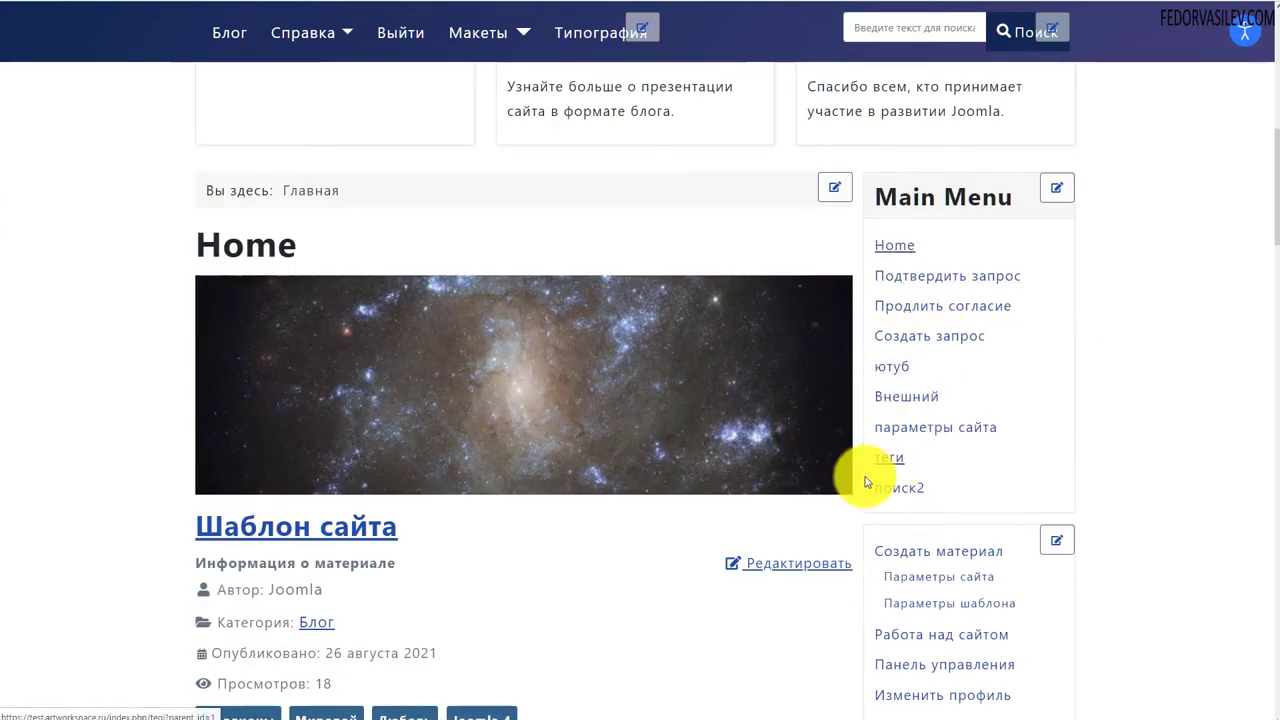
scroll(445, 492, down, 3)
scroll(437, 491, up, 4)
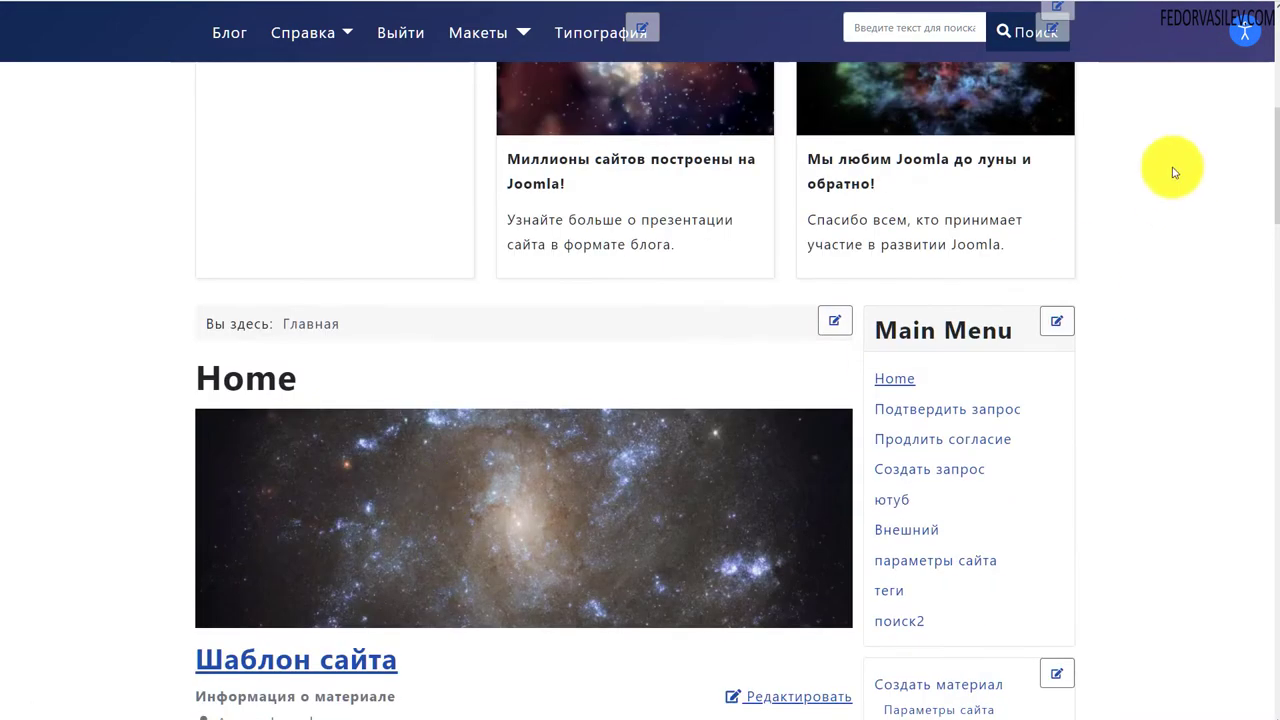
Reopen the Accessibility Tools panel and reset all its settings
click(1250, 38)
click(327, 177)
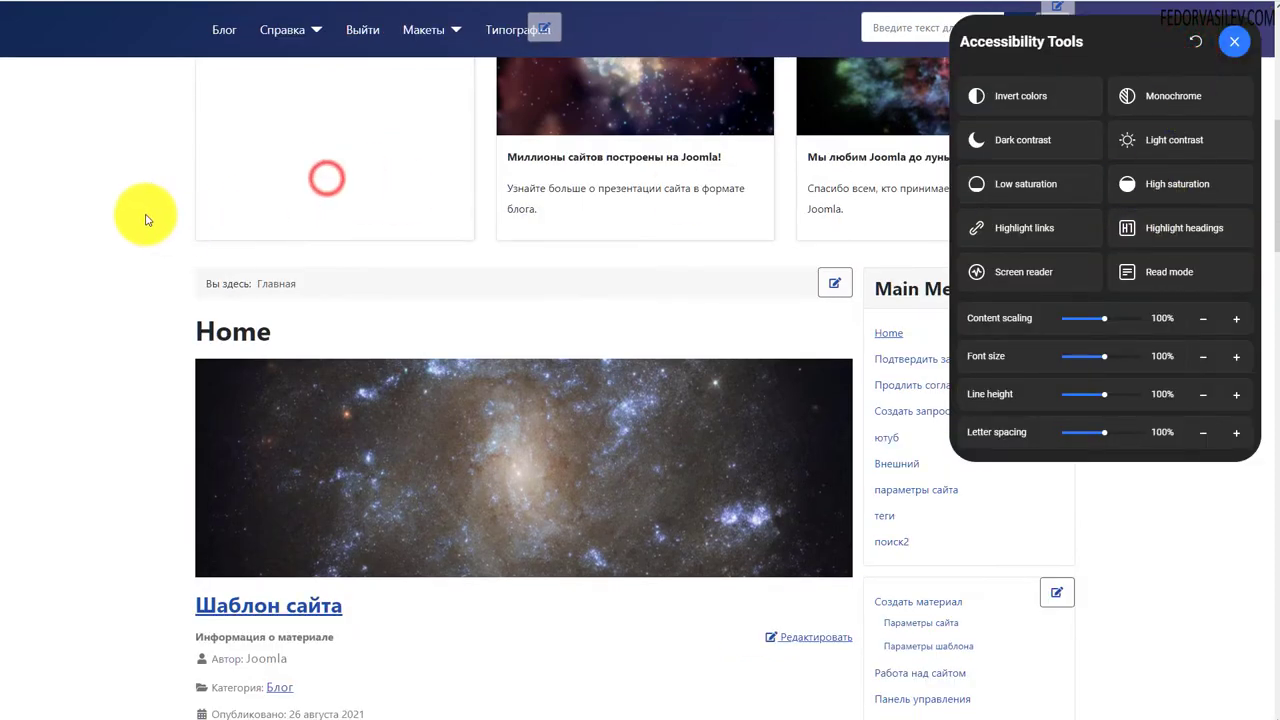
Open the browser's developer tools with the 430 × 700 mobile view and reload the page
right_click(145, 214)
click(172, 507)
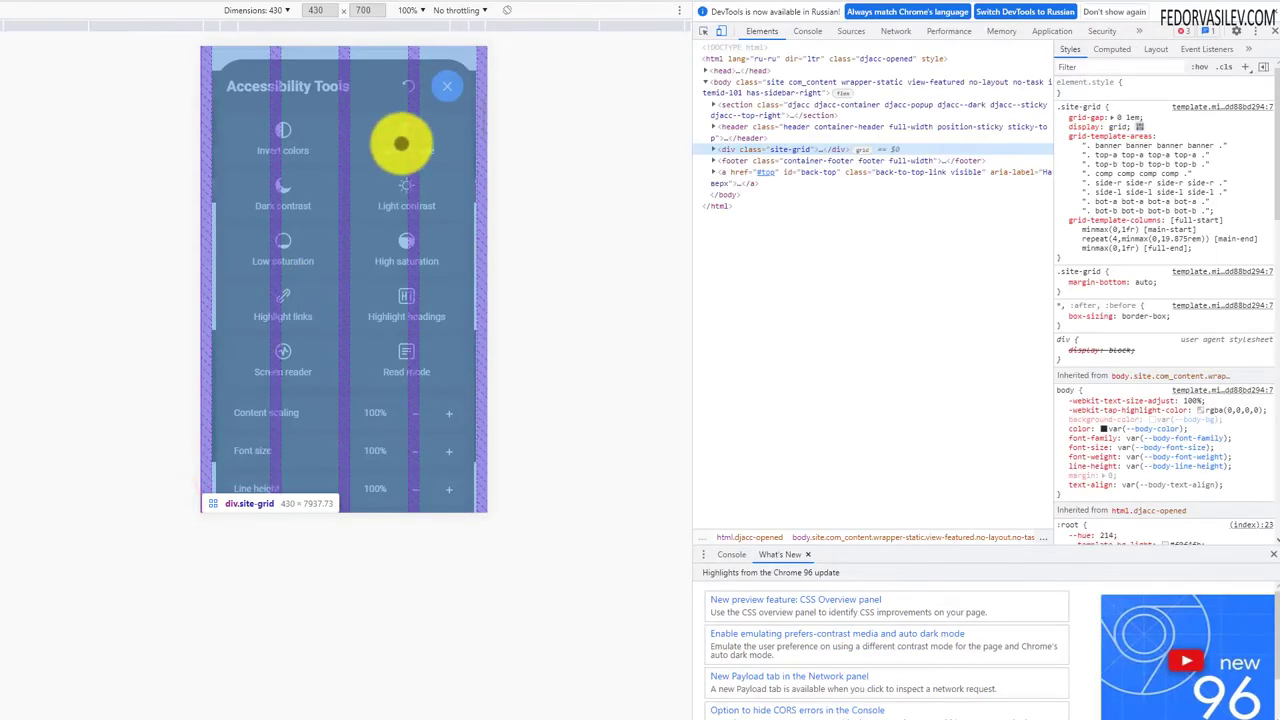
key(F5)
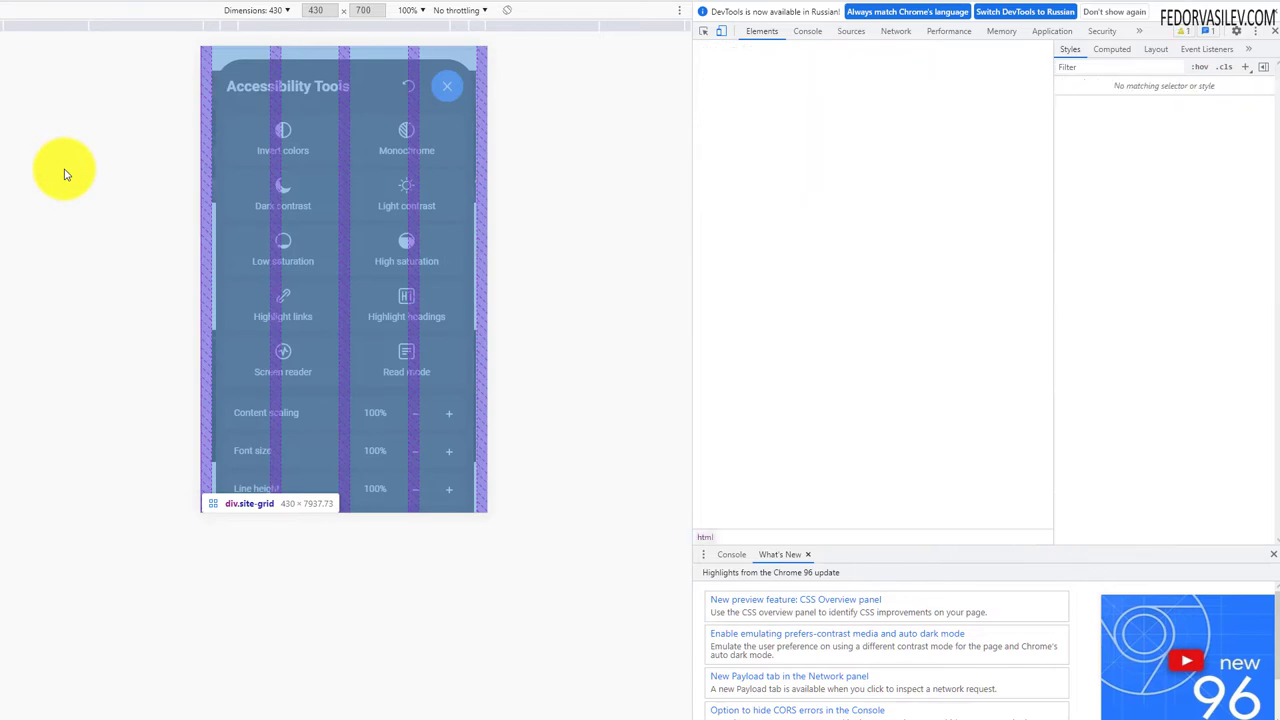
Close the developer tools, then reset the Accessibility Tools settings and close the panel
click(451, 82)
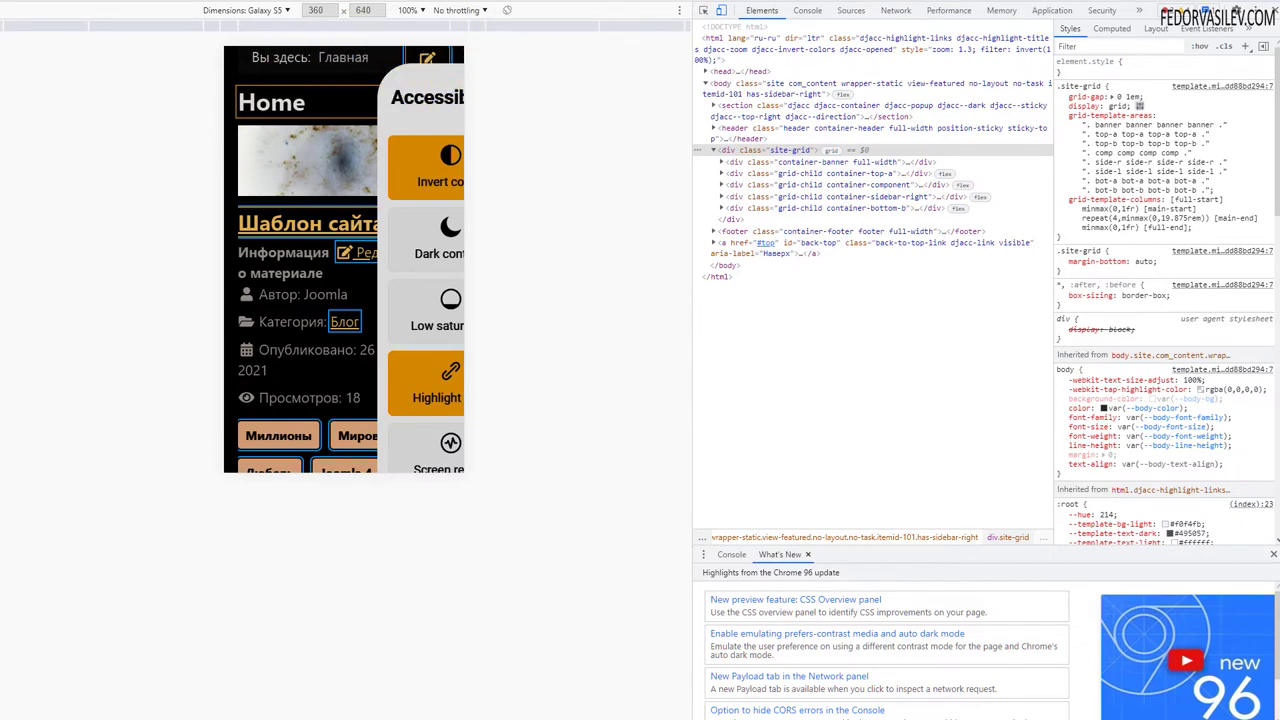
click(1270, 12)
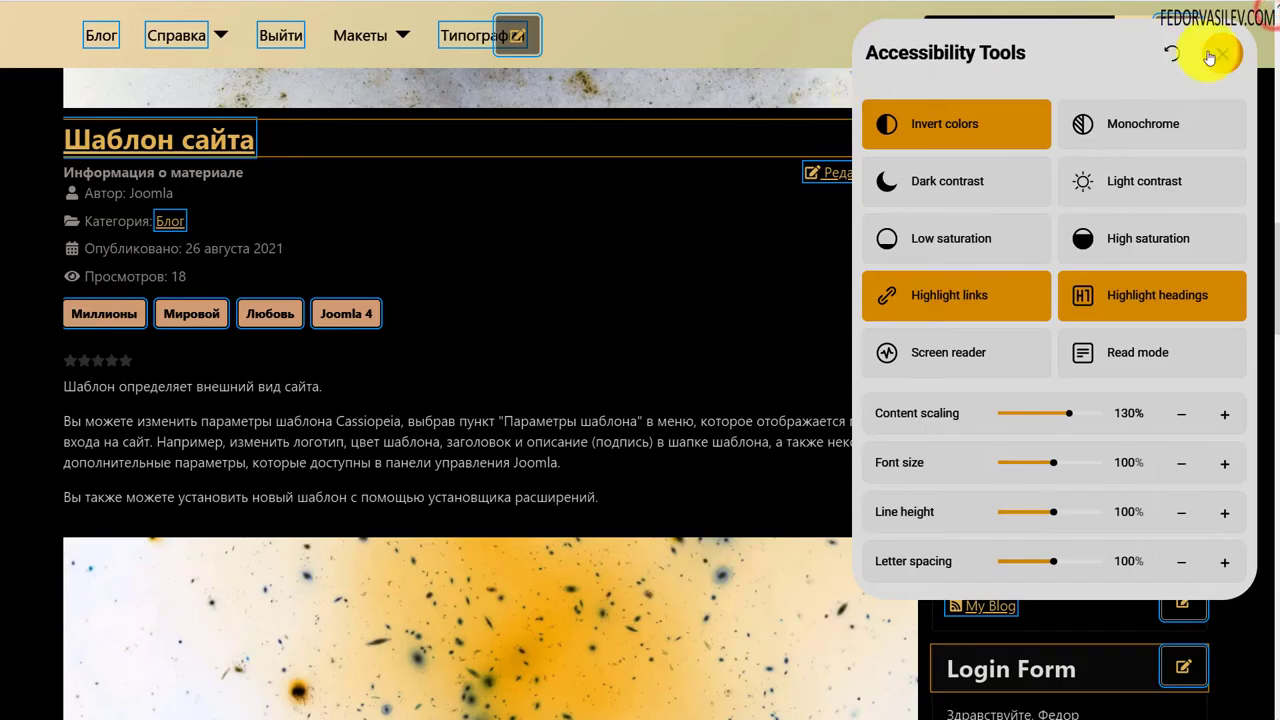
click(1182, 62)
click(1222, 53)
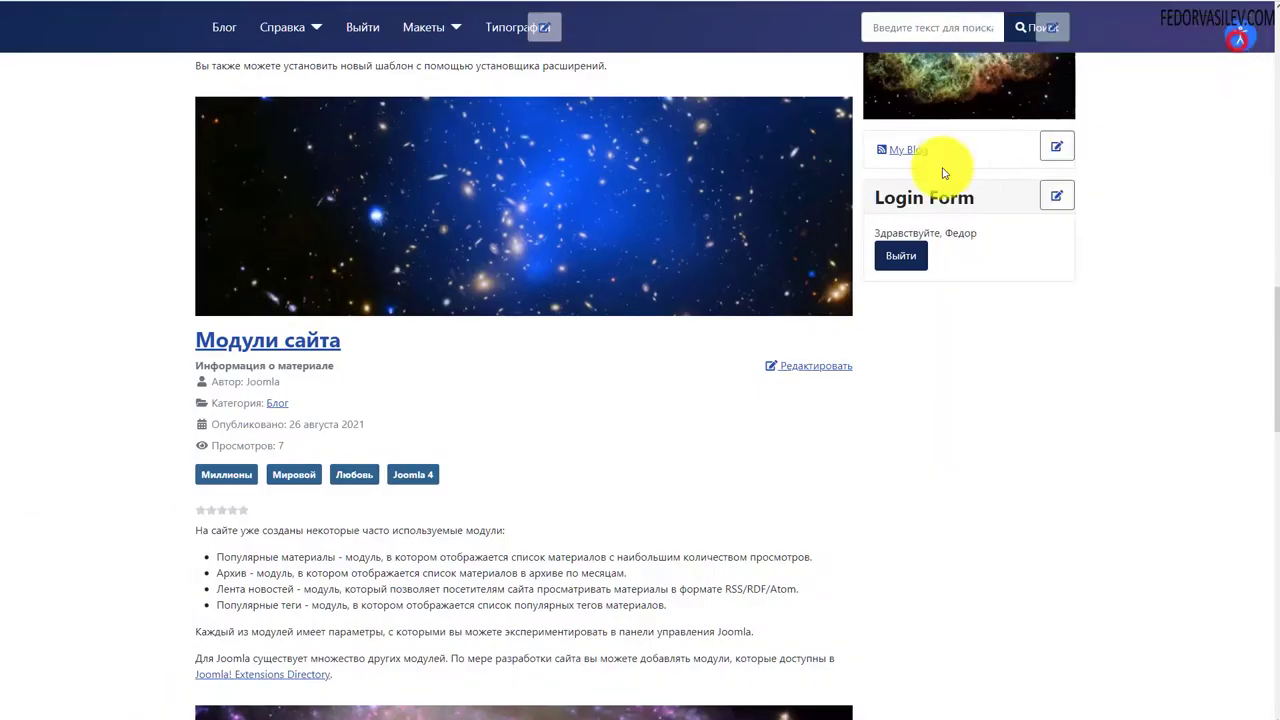
Look over the site's home page and the accessibility button with the default display restored
scroll(908, 261, up, 5)
scroll(908, 261, up, 8)
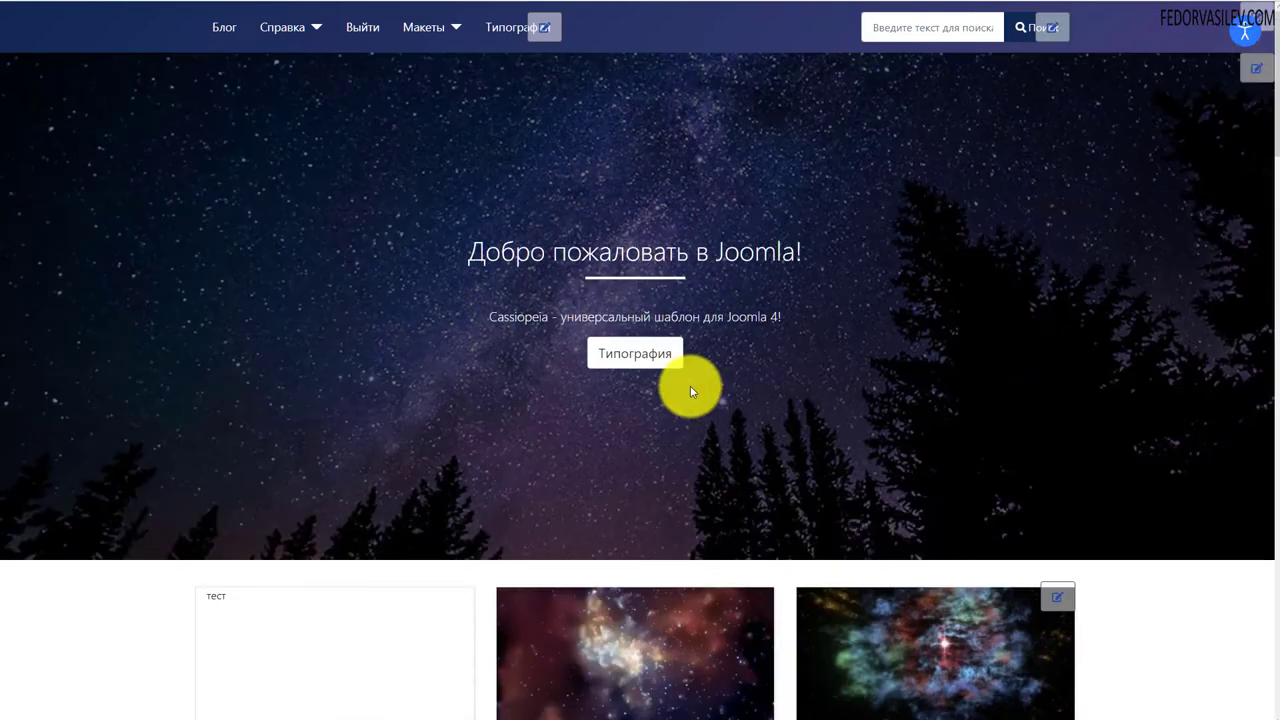
click(1245, 31)
scroll(1171, 120, down, 6)
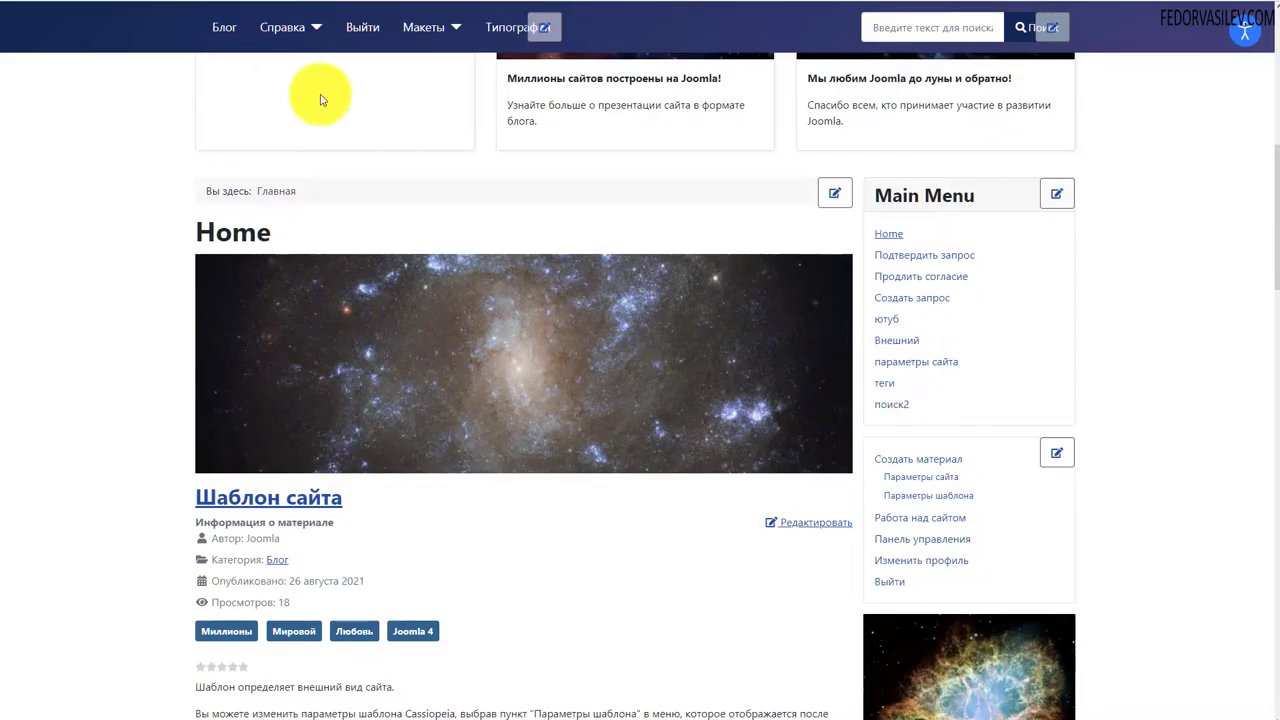
scroll(1120, 251, up, 6)
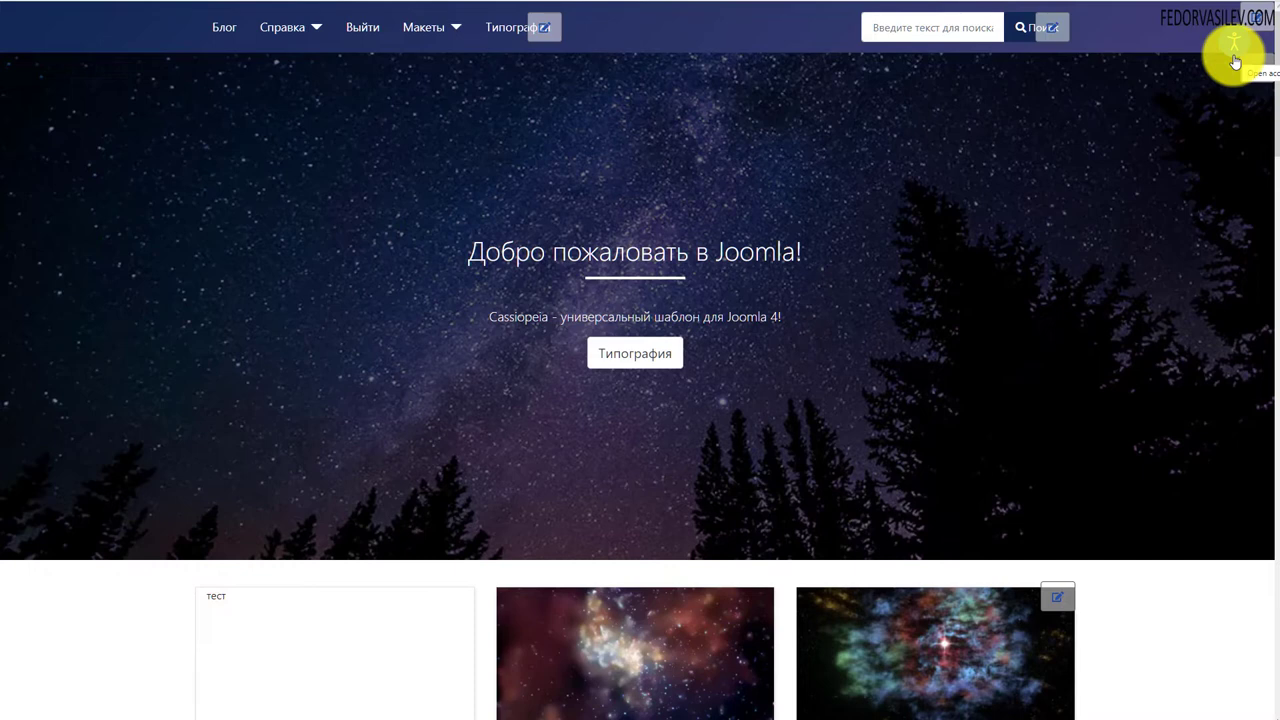
click(1236, 62)
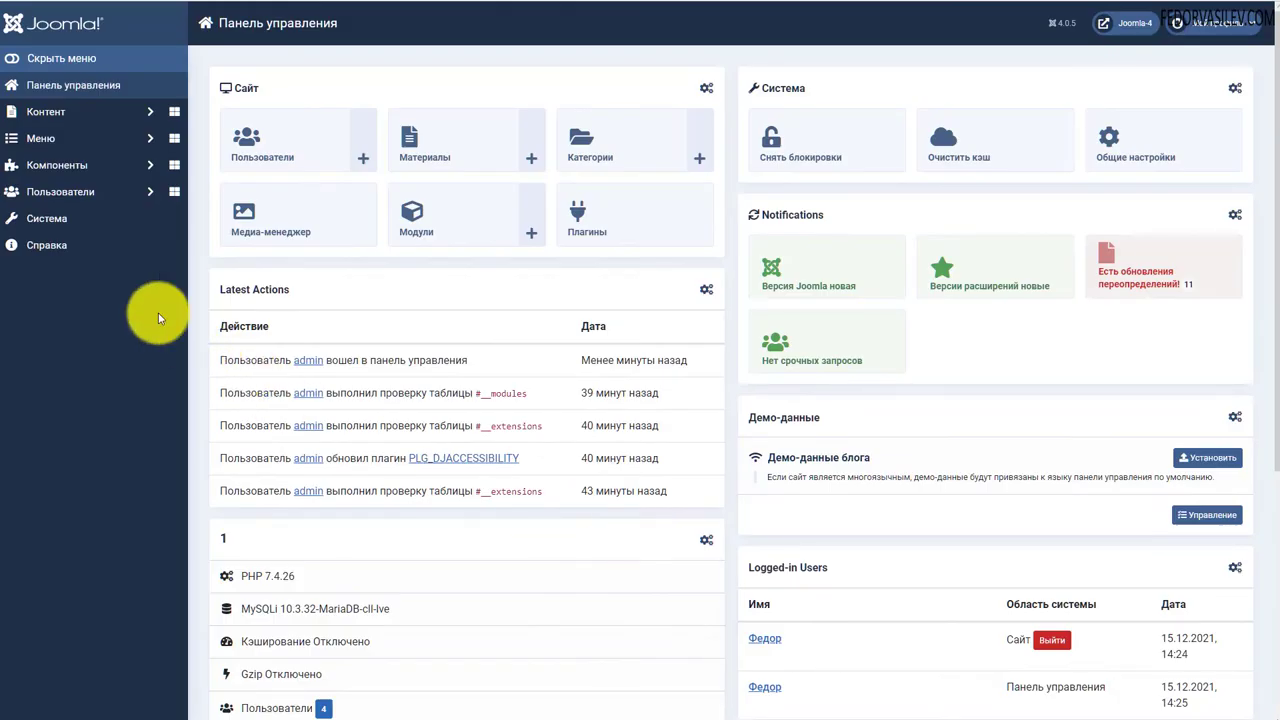
Sort the Joomla administrator's plugin list by ID in descending order and open the DJ-Accessibility plugin's settings
click(591, 225)
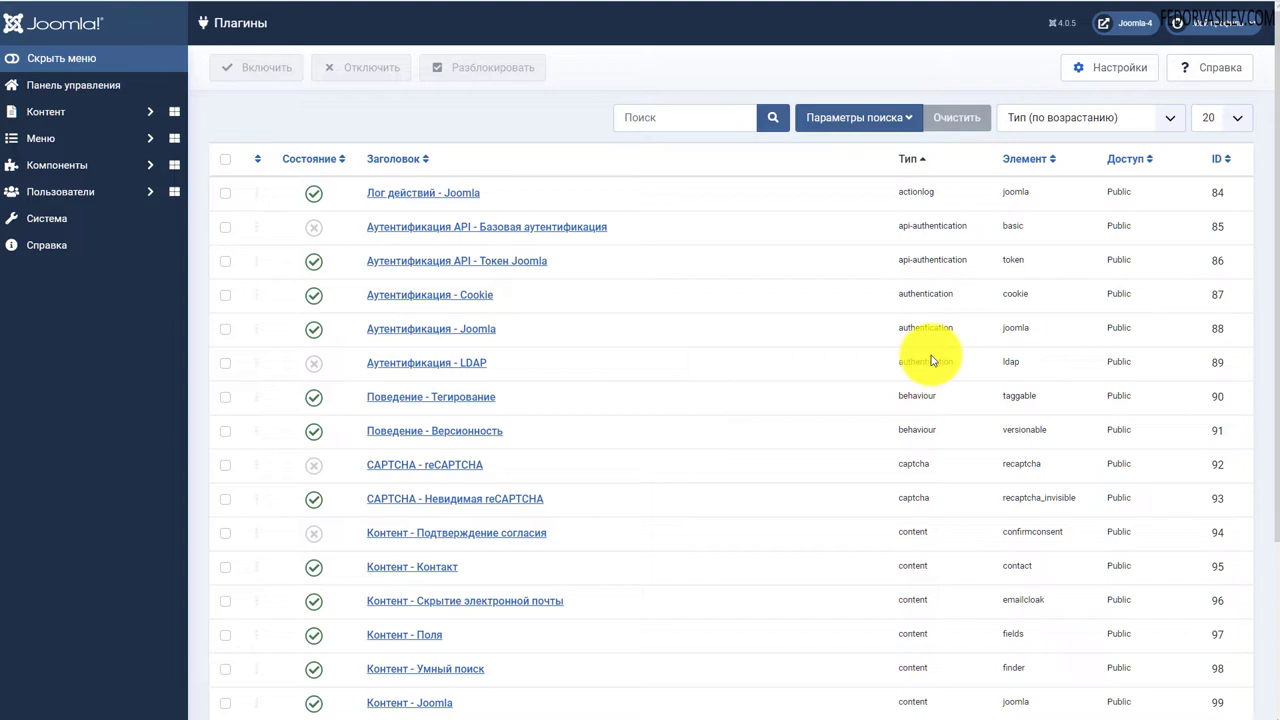
click(1215, 159)
click(1215, 159)
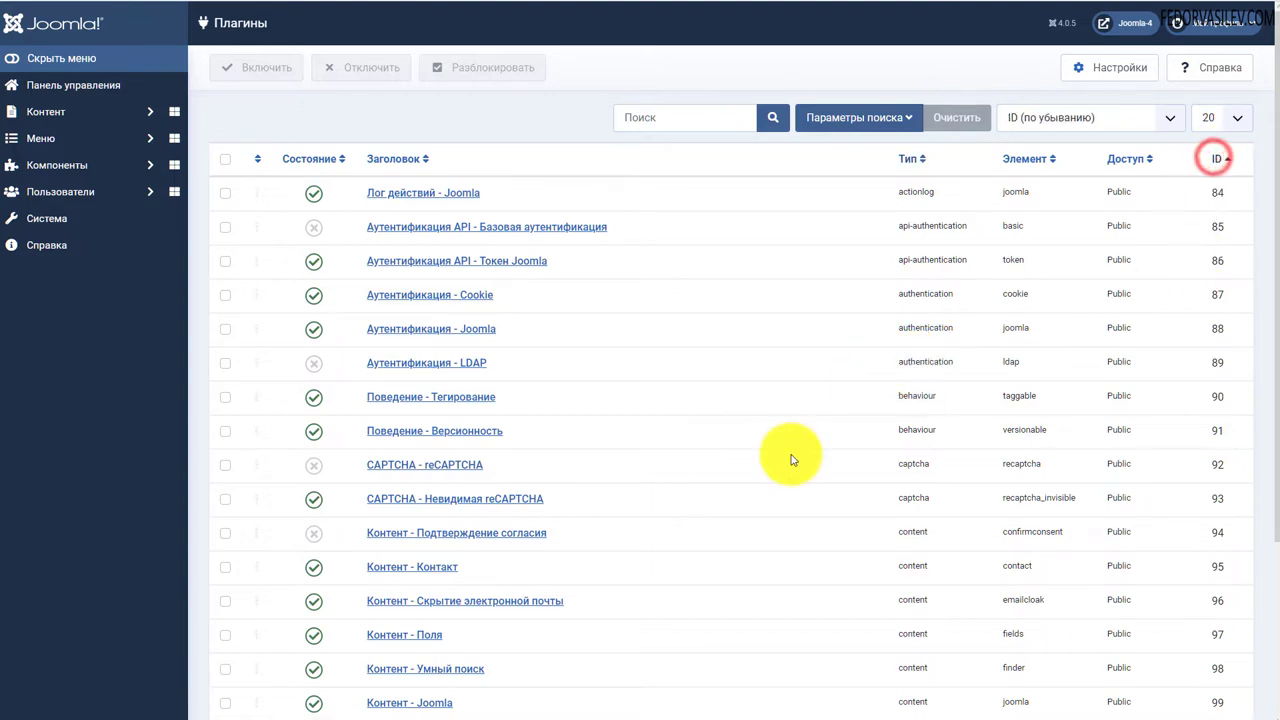
drag(448, 190, 370, 198)
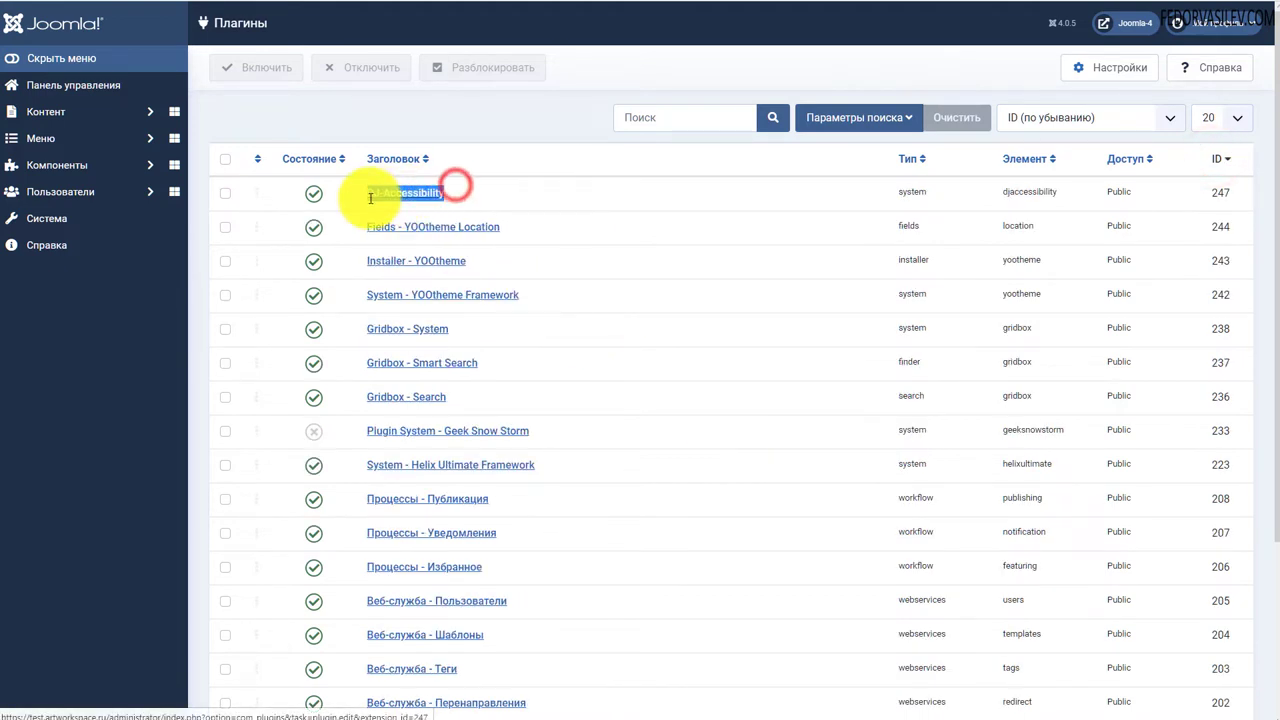
click(484, 134)
click(420, 196)
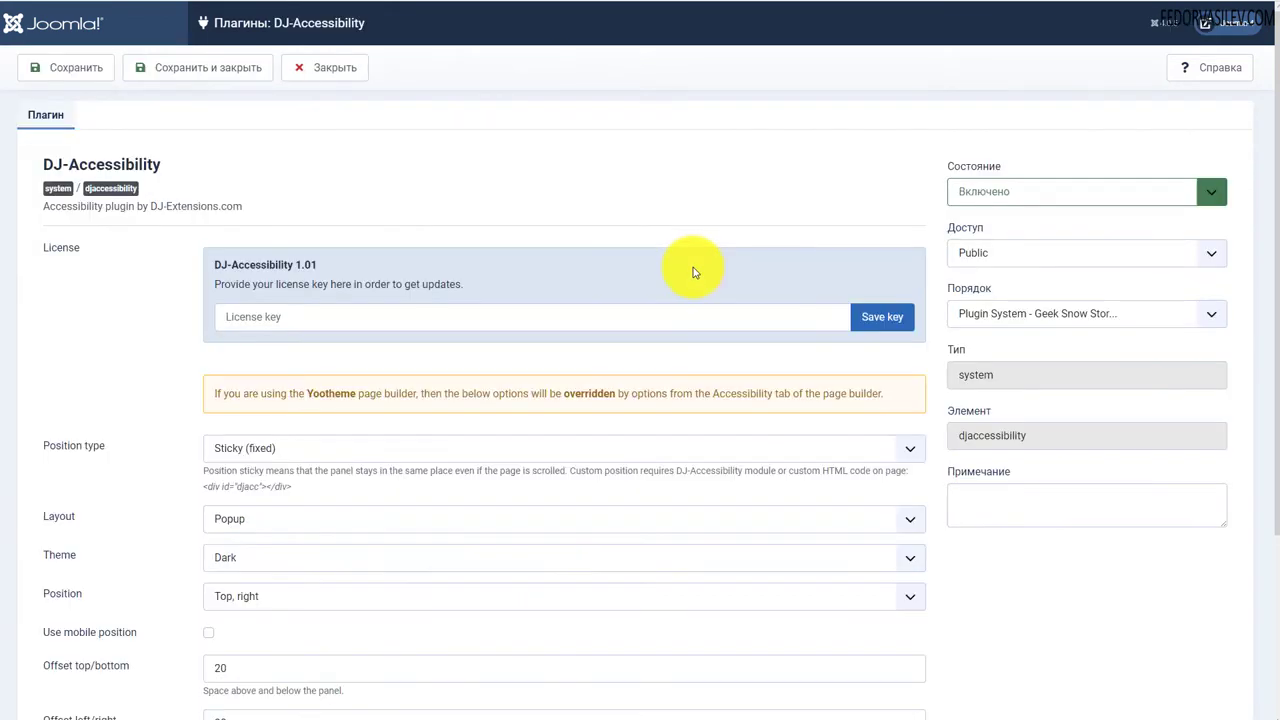
Locate the license key field, then switch to the DJ-Extensions website and find the DJ-Accessibility pricing plans
click(285, 316)
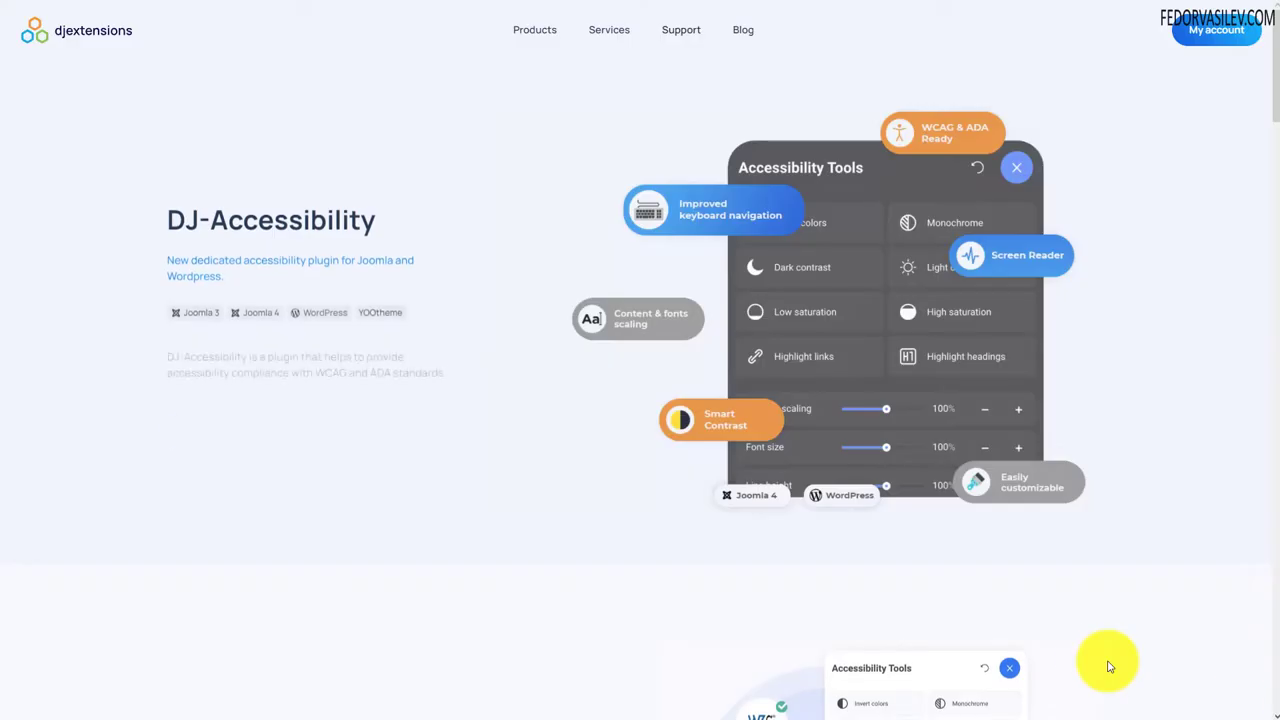
scroll(640, 480, down, 5)
scroll(623, 444, down, 15)
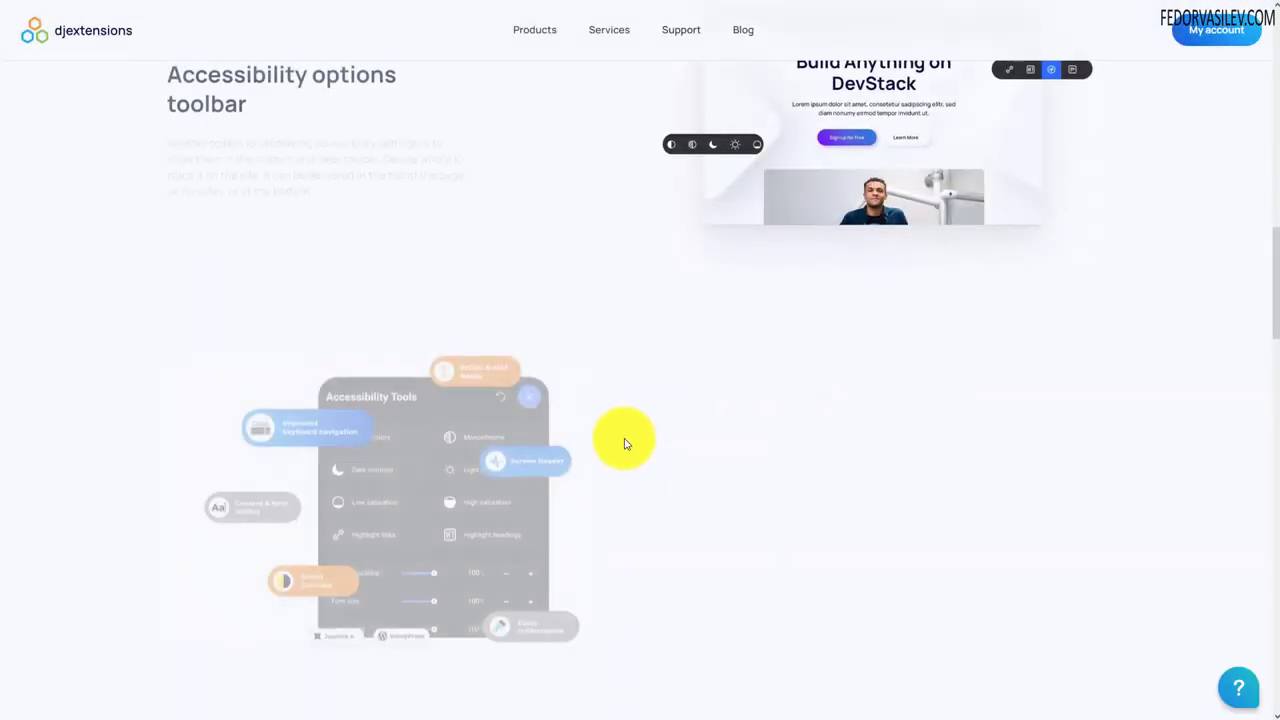
scroll(617, 447, down, 4)
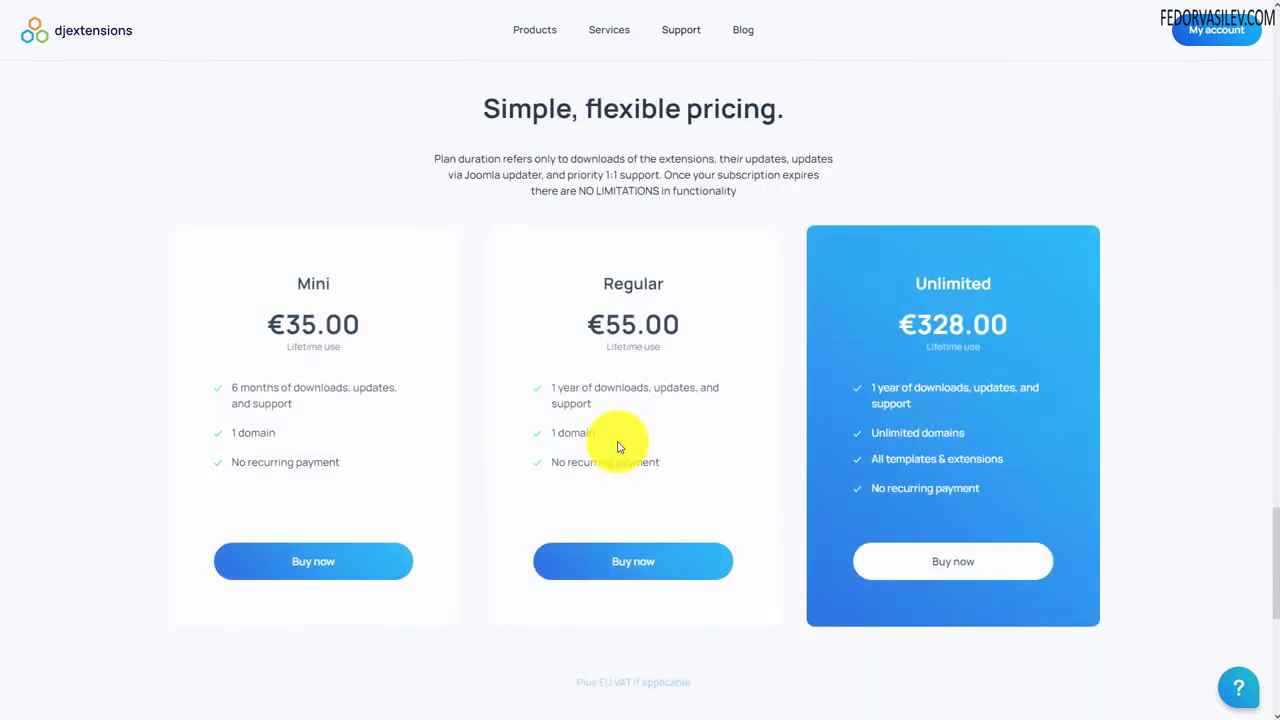
Examine the Mini plan's price, its support period and the number of domains it covers
drag(281, 305, 234, 303)
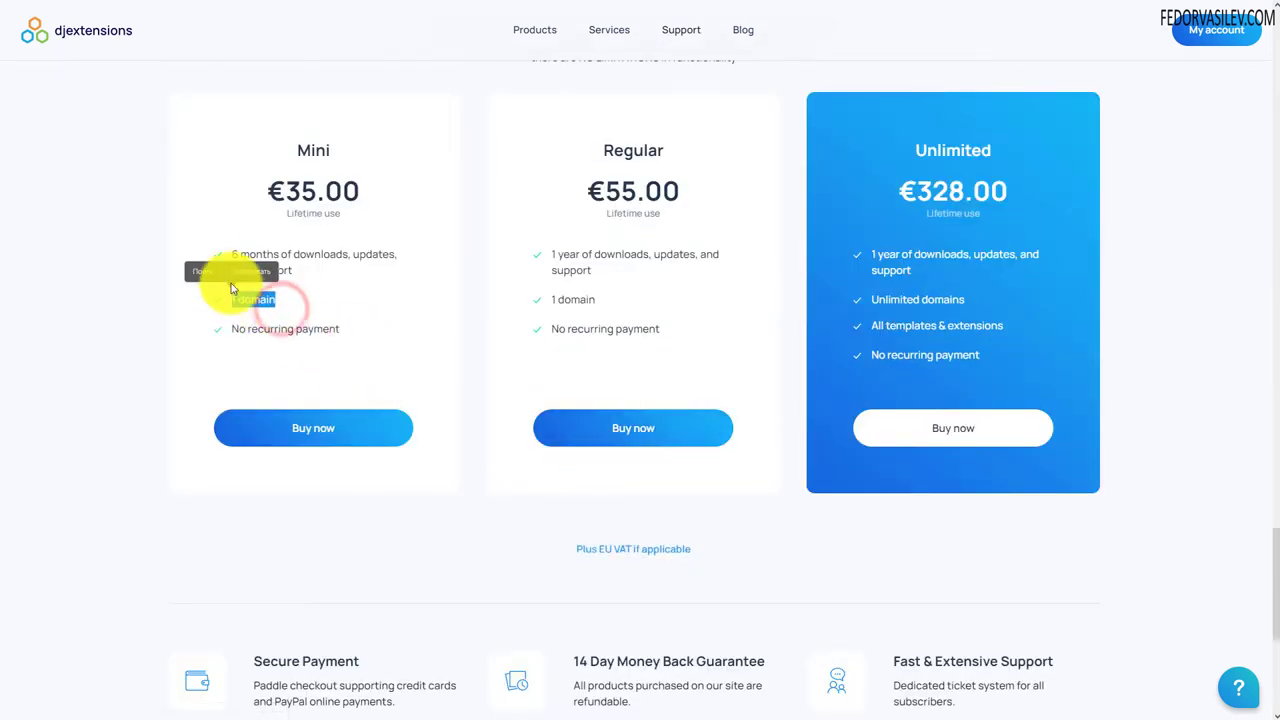
drag(222, 254, 267, 256)
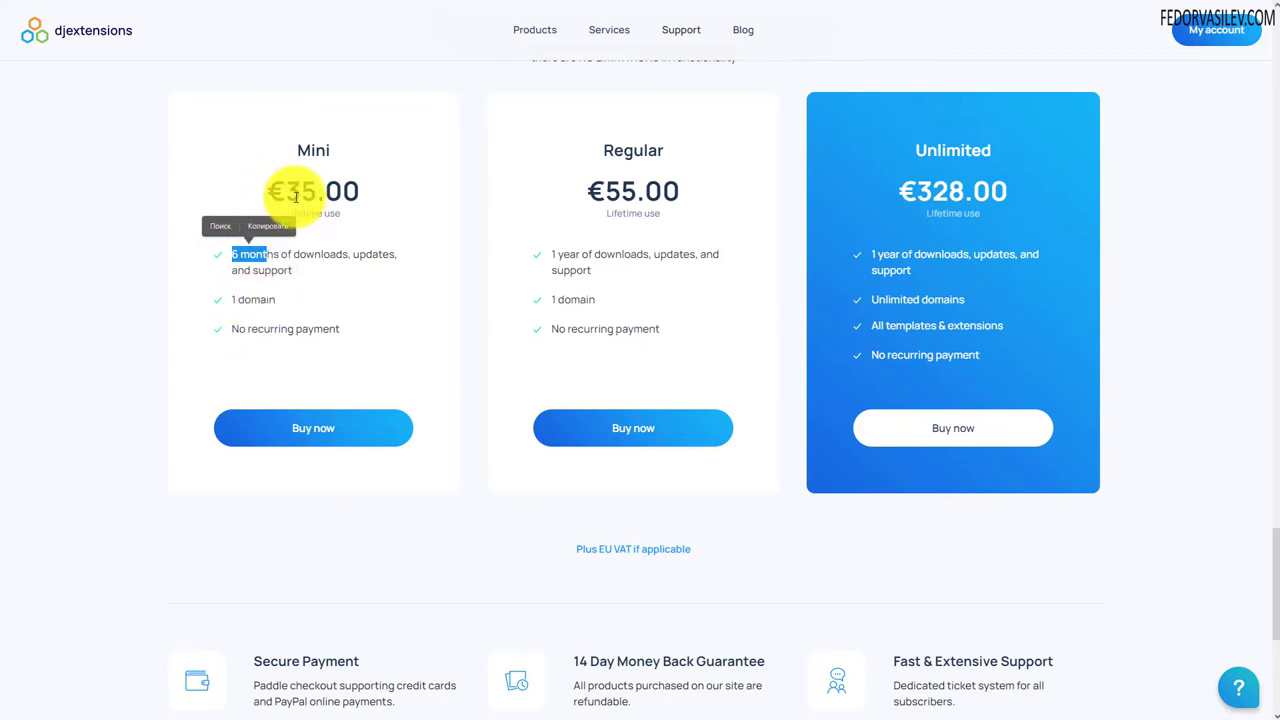
click(235, 254)
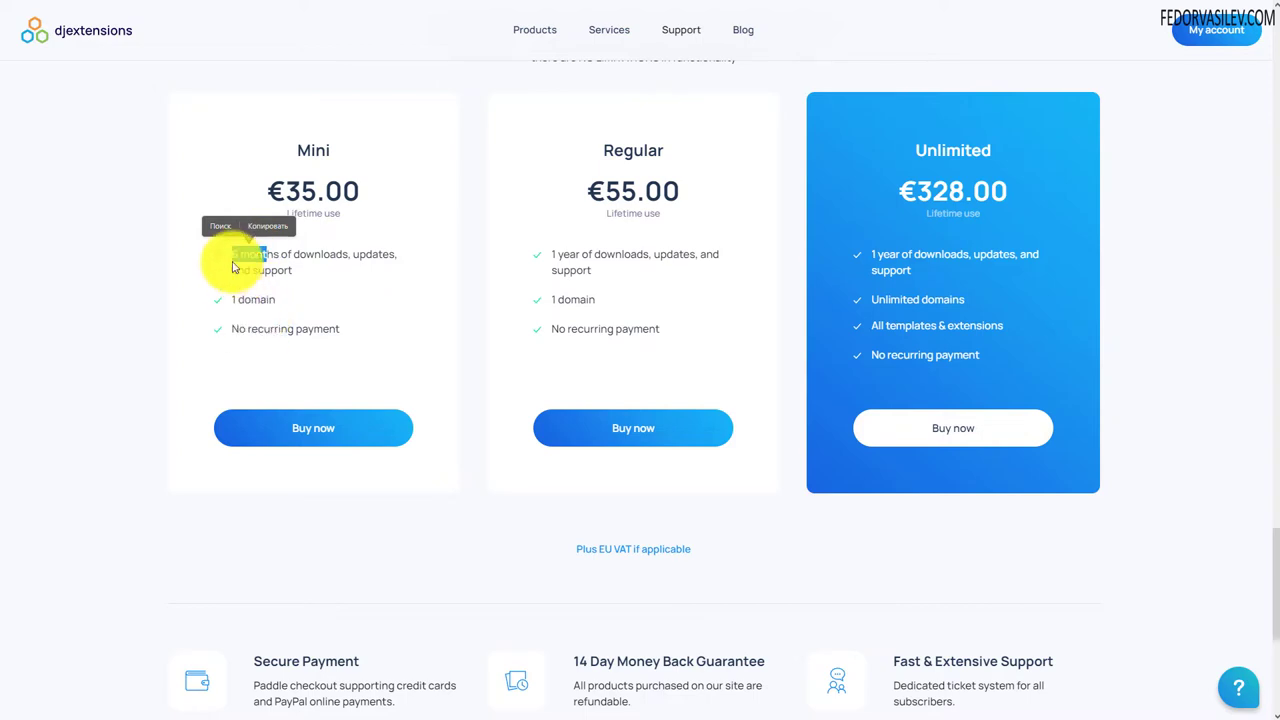
click(282, 310)
drag(277, 301, 236, 303)
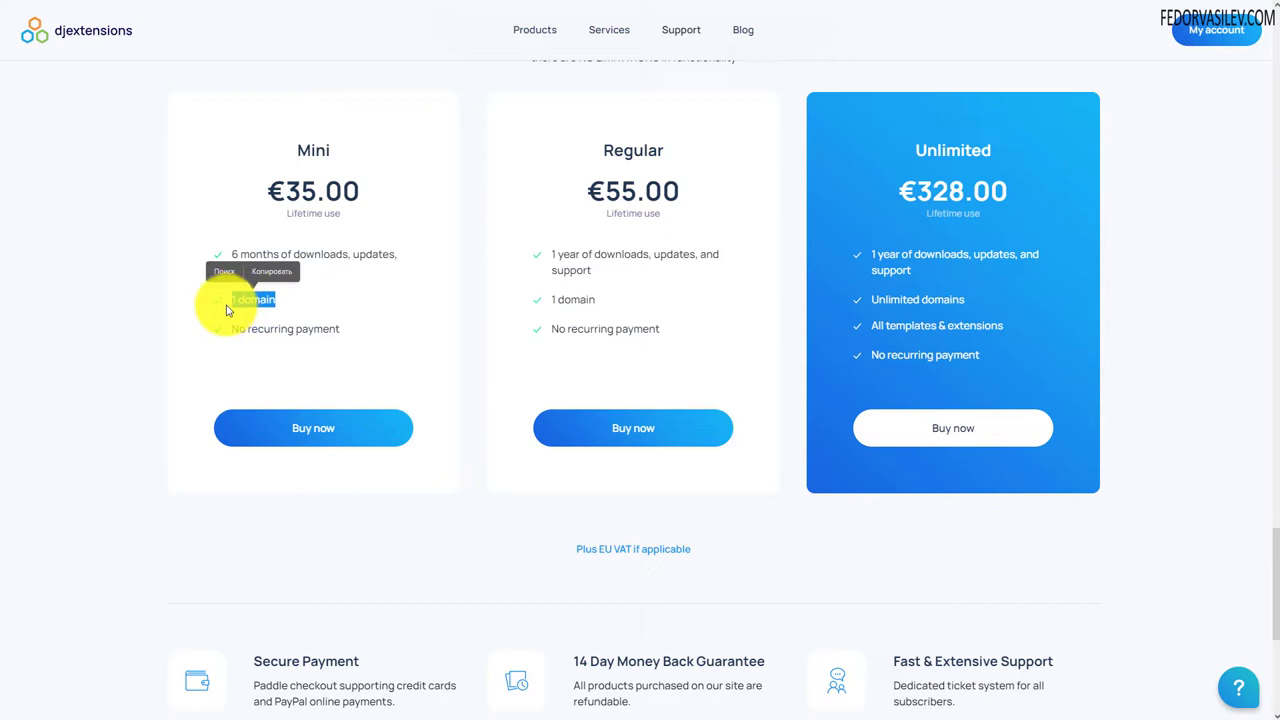
drag(369, 194, 268, 193)
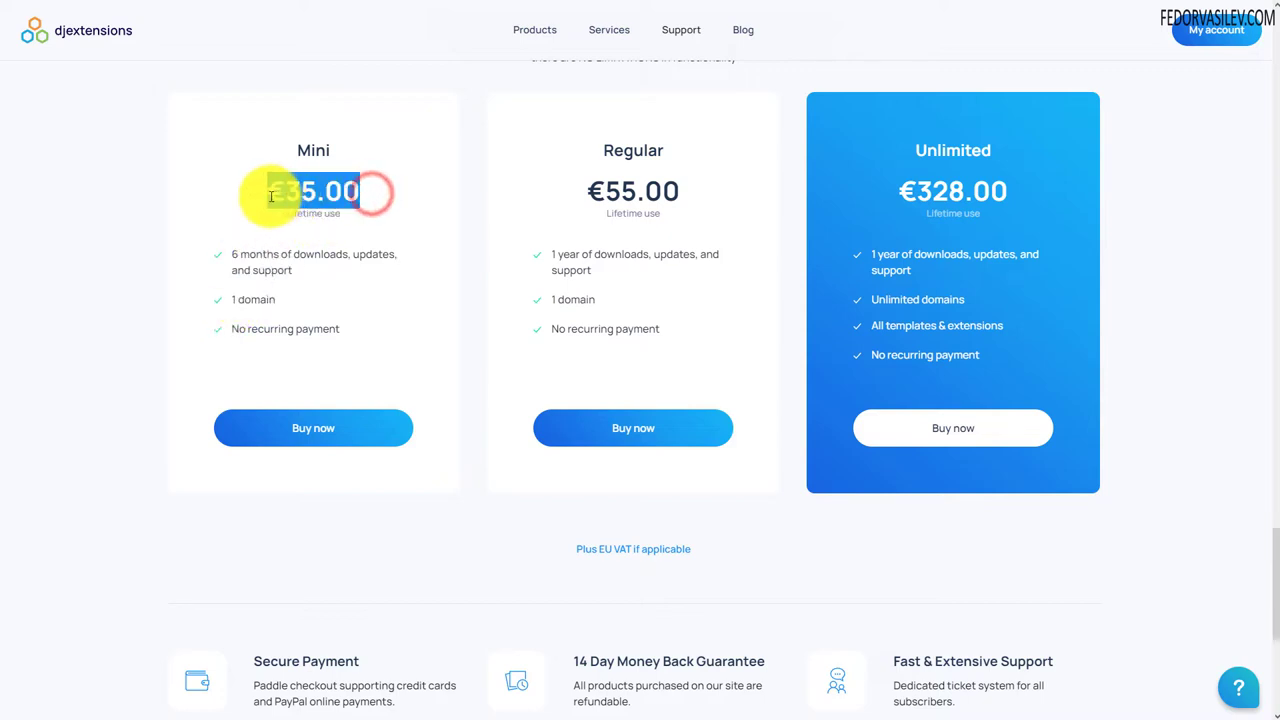
click(117, 224)
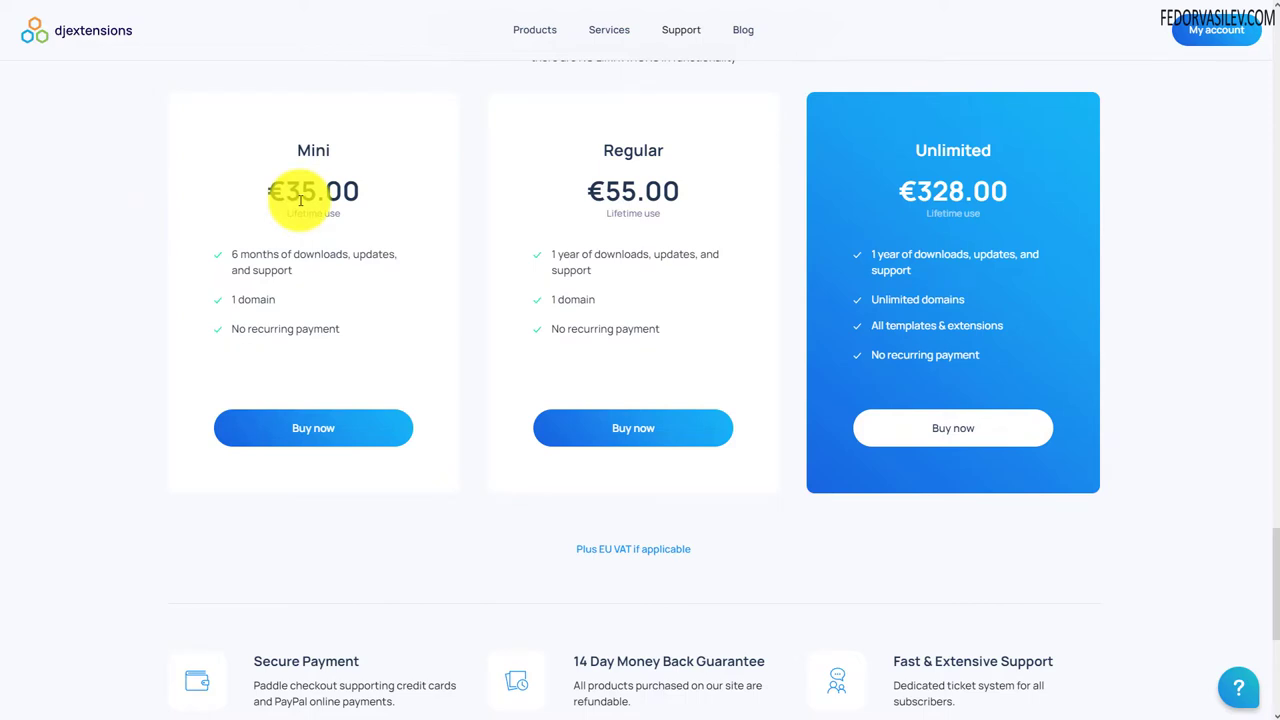
drag(277, 298, 228, 309)
click(131, 336)
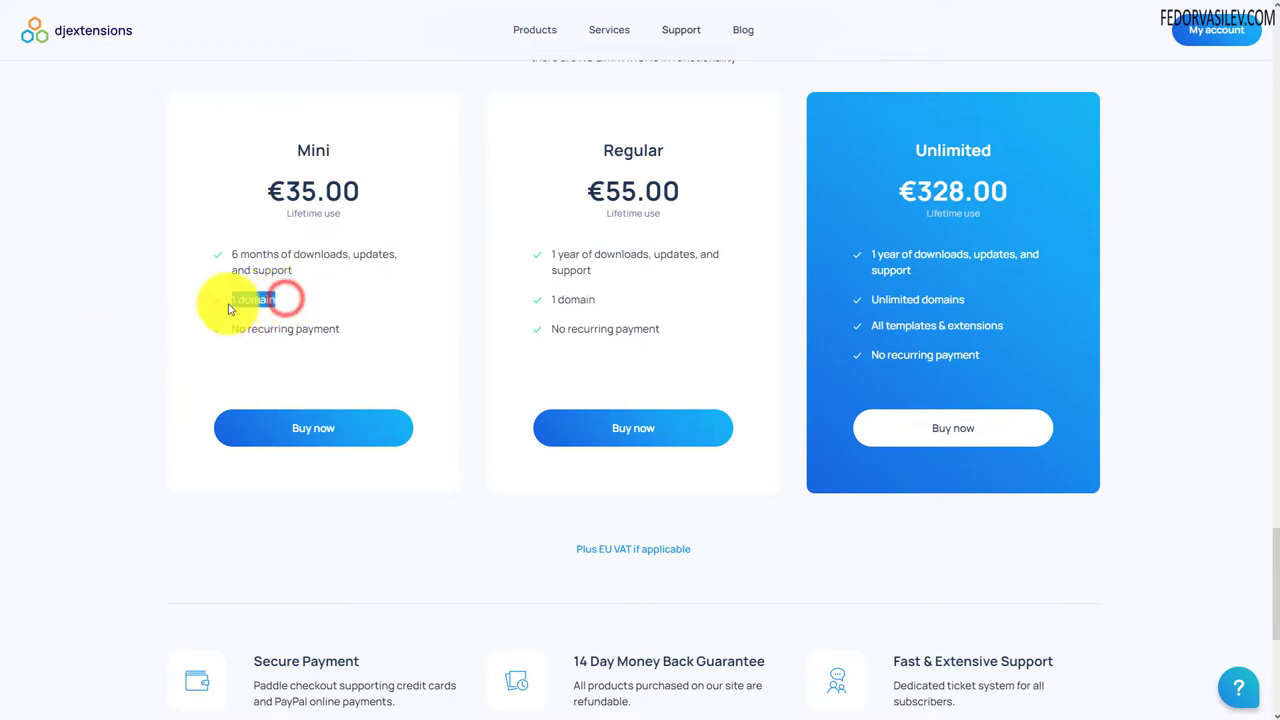
click(149, 311)
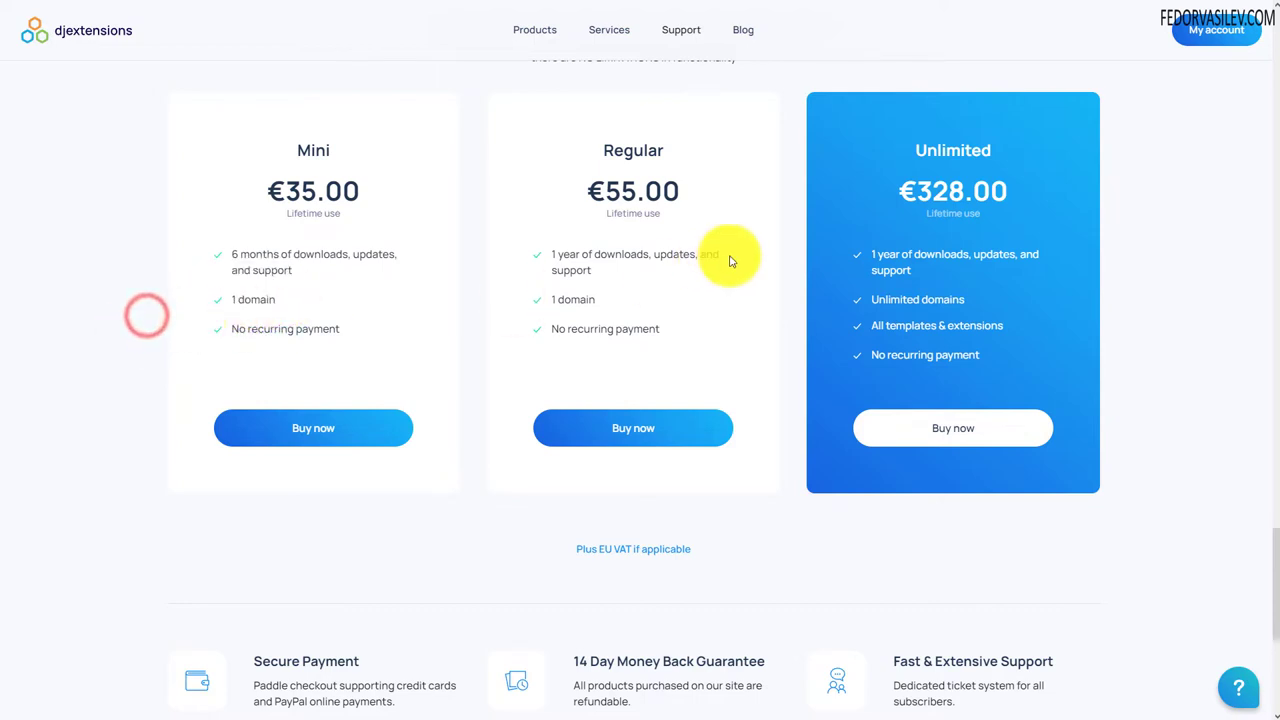
Compare the Unlimited plan's price with the Mini plan's price and domain limit
drag(1016, 189, 955, 192)
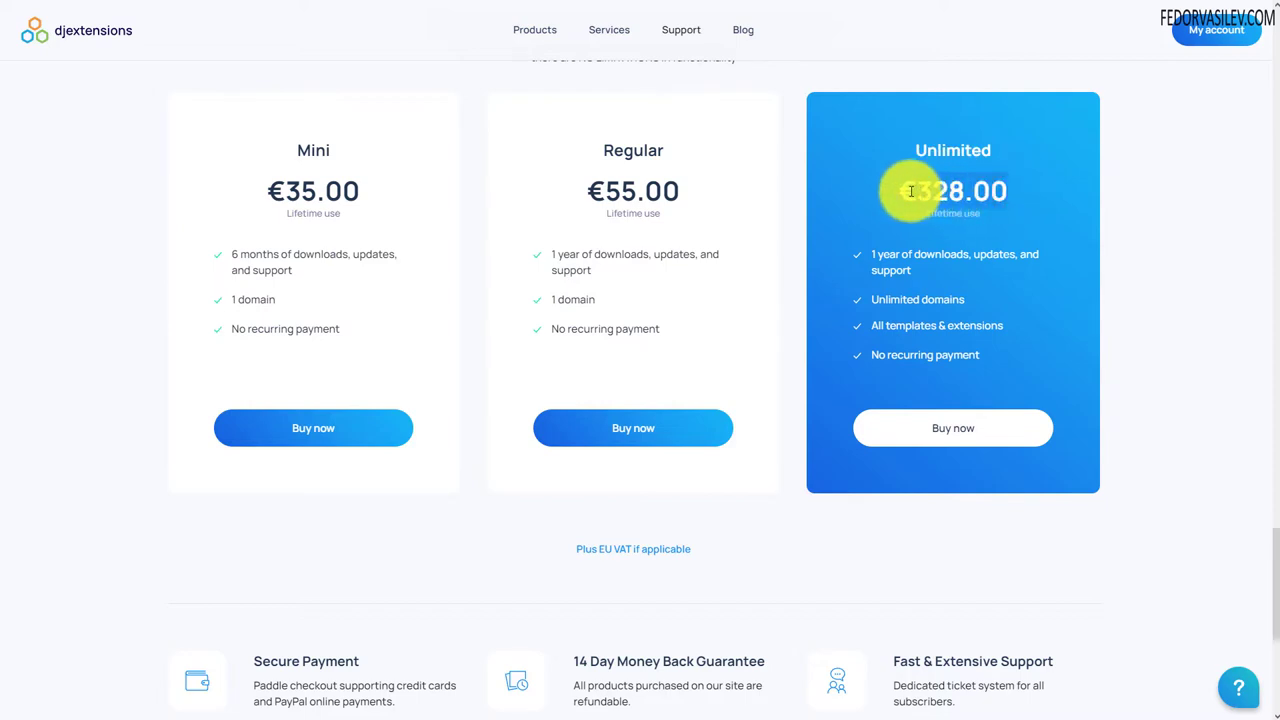
drag(911, 191, 911, 191)
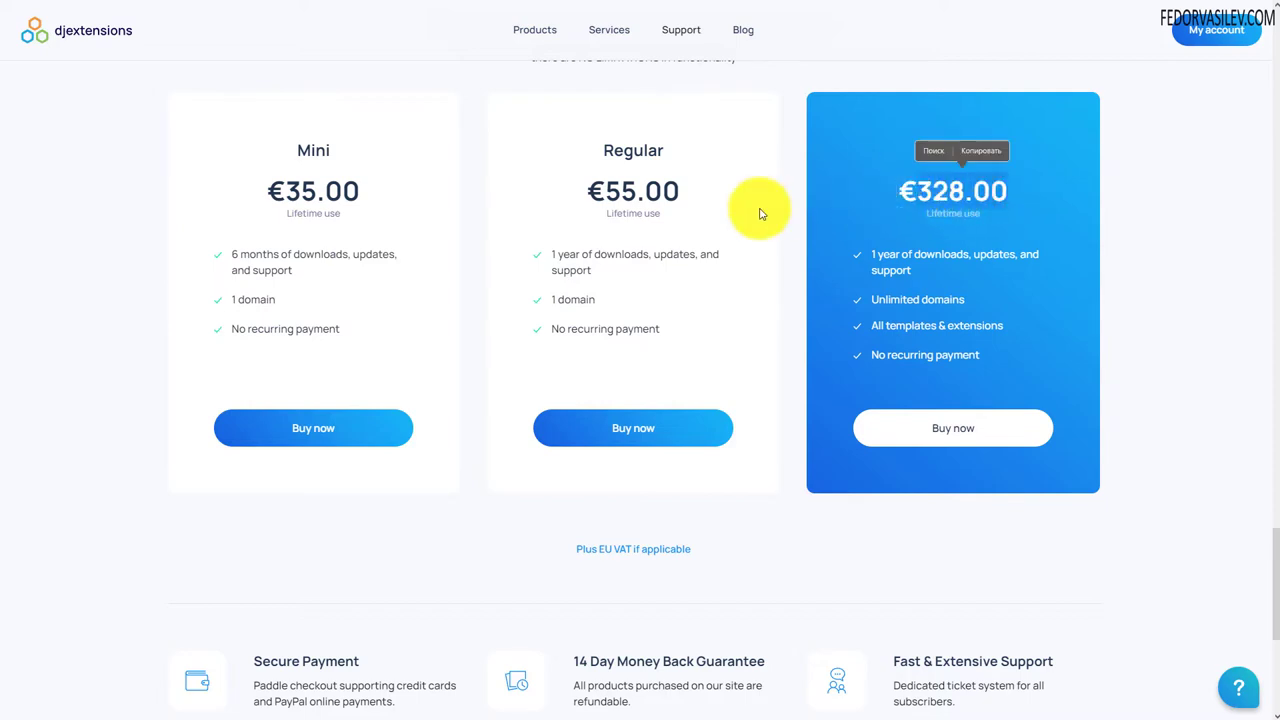
click(850, 210)
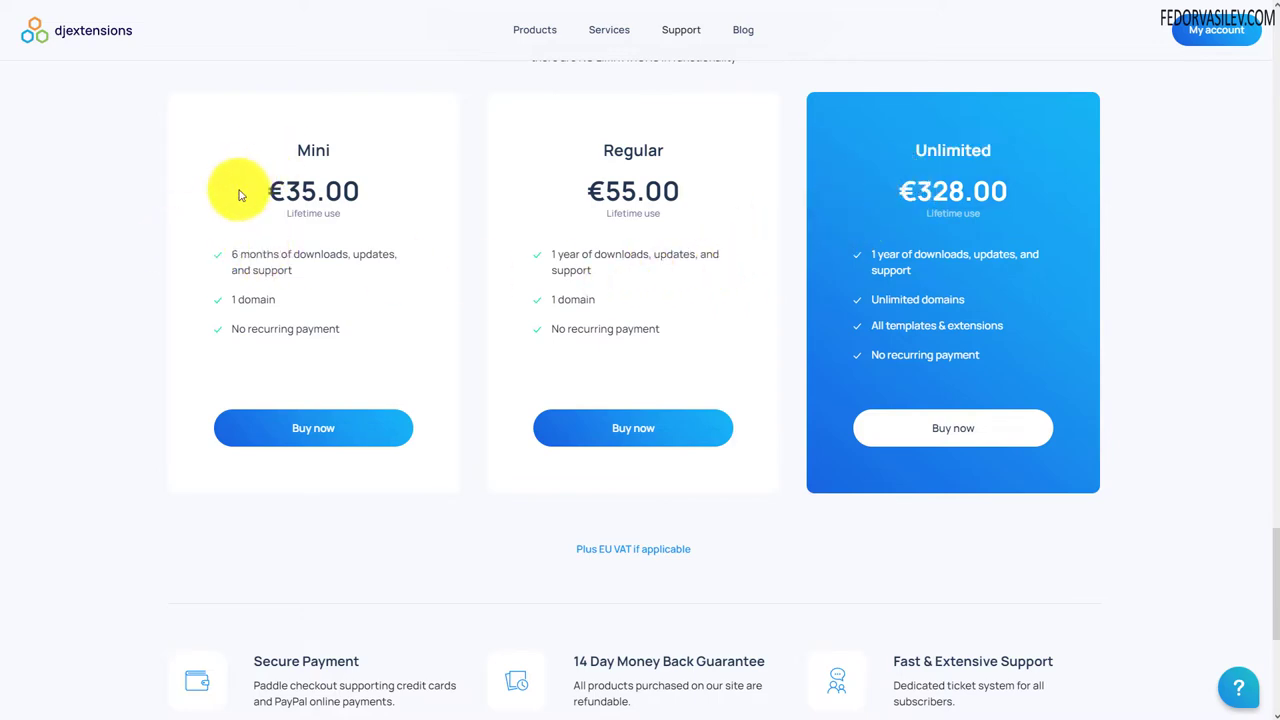
drag(370, 191, 282, 193)
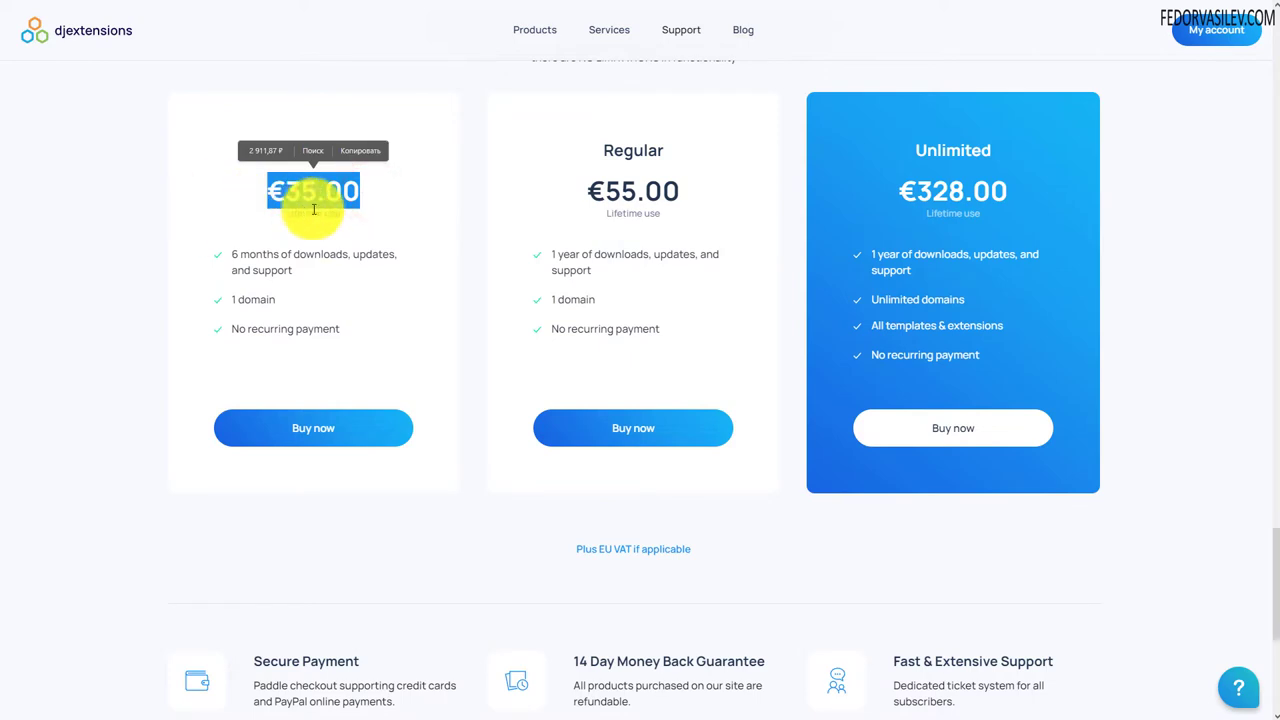
click(155, 236)
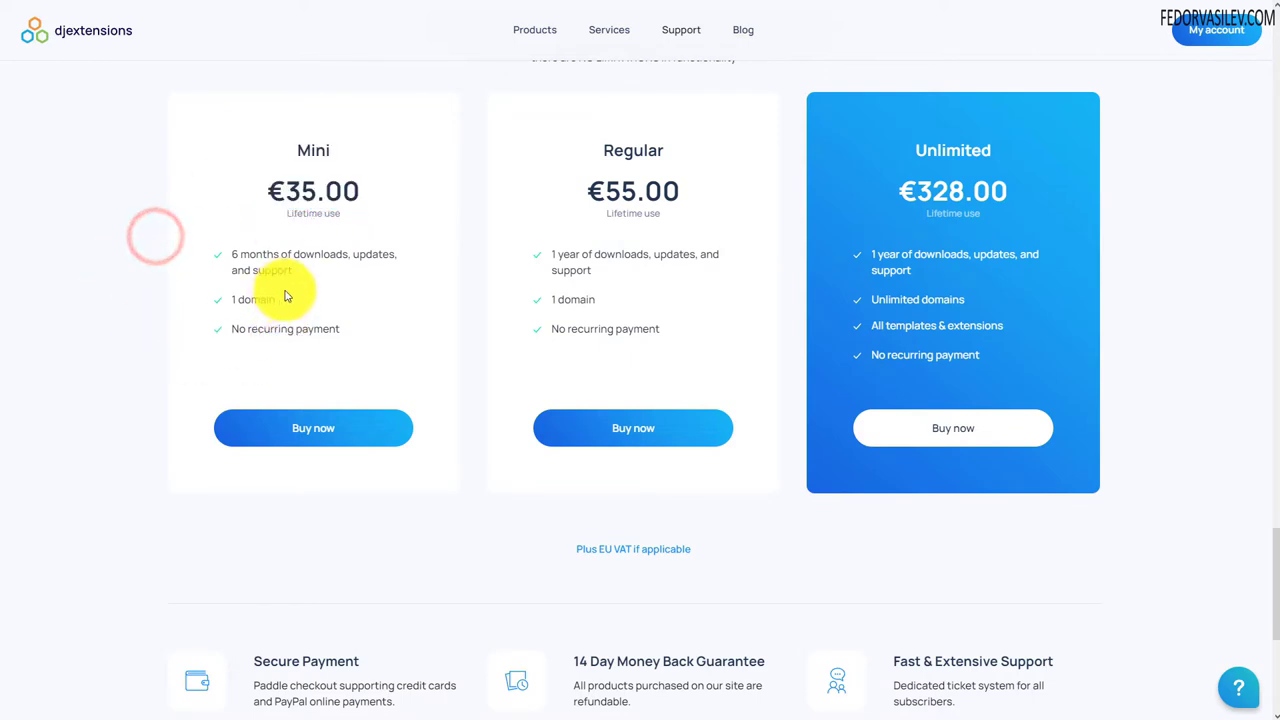
drag(285, 292, 229, 314)
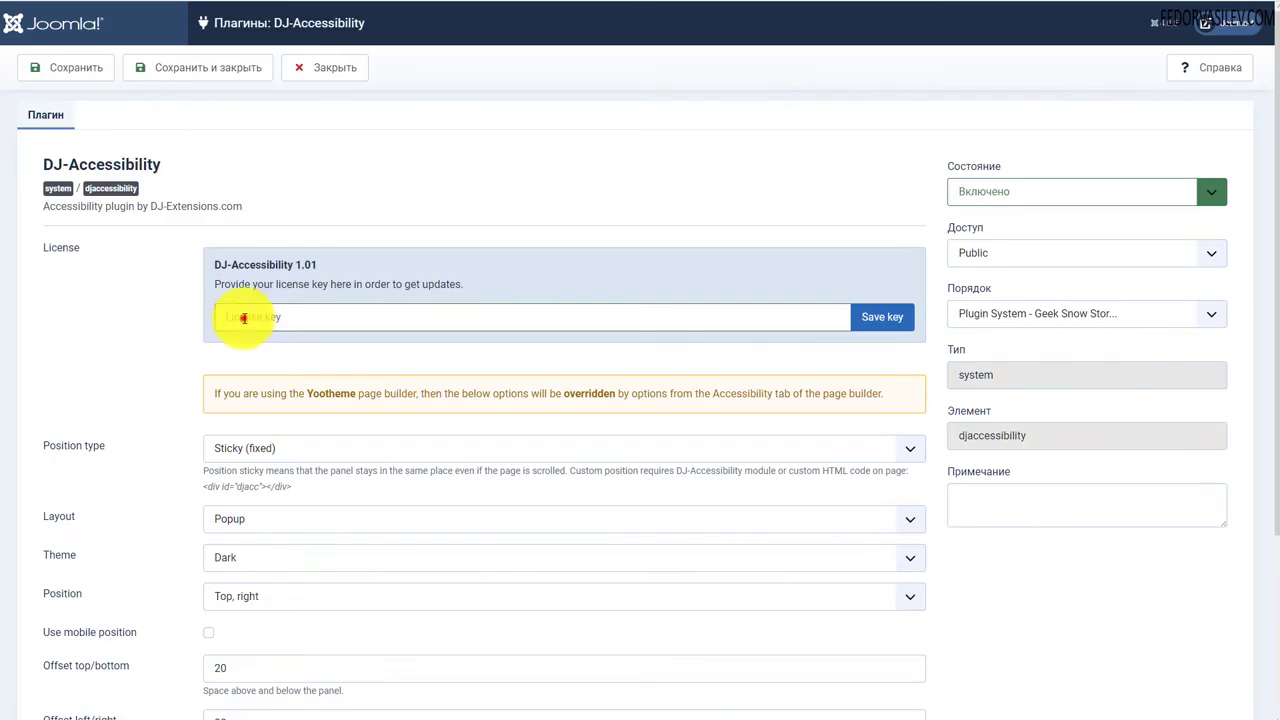
Return to the DJ-Accessibility plugin settings and review the license key field and the panel options below it
click(243, 317)
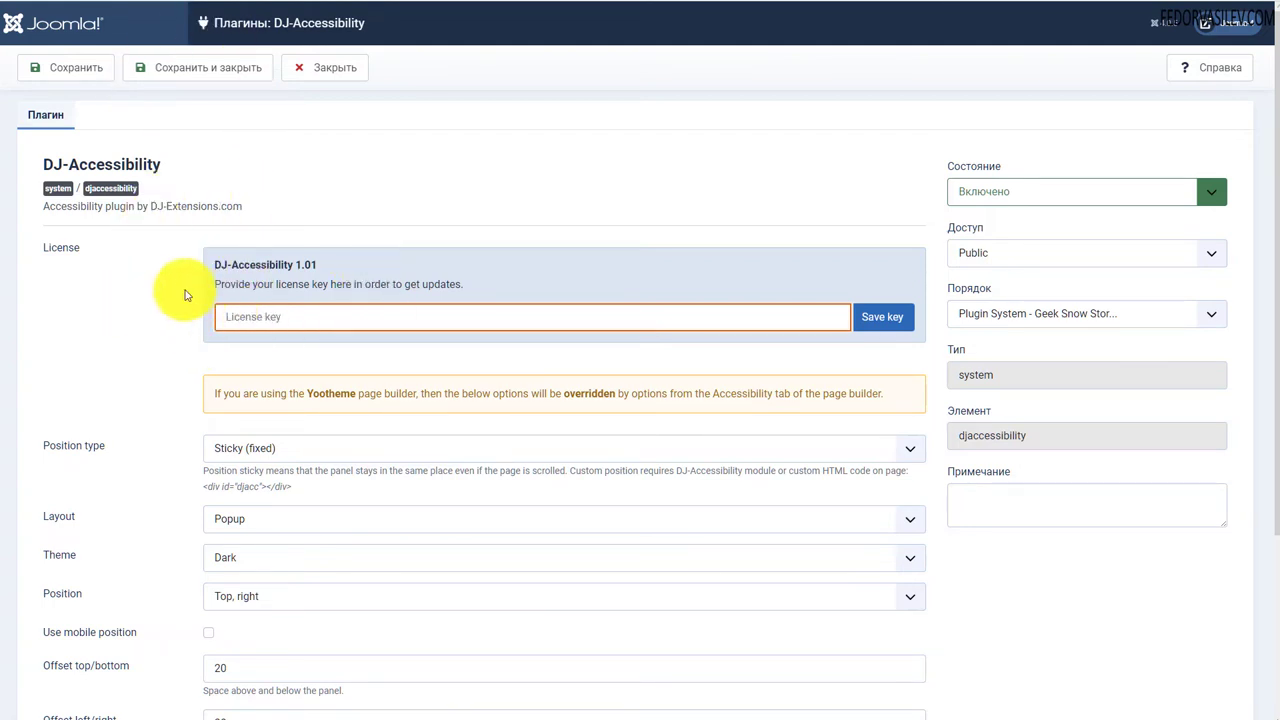
scroll(175, 289, down, 3)
scroll(240, 300, up, 3)
scroll(250, 290, down, 4)
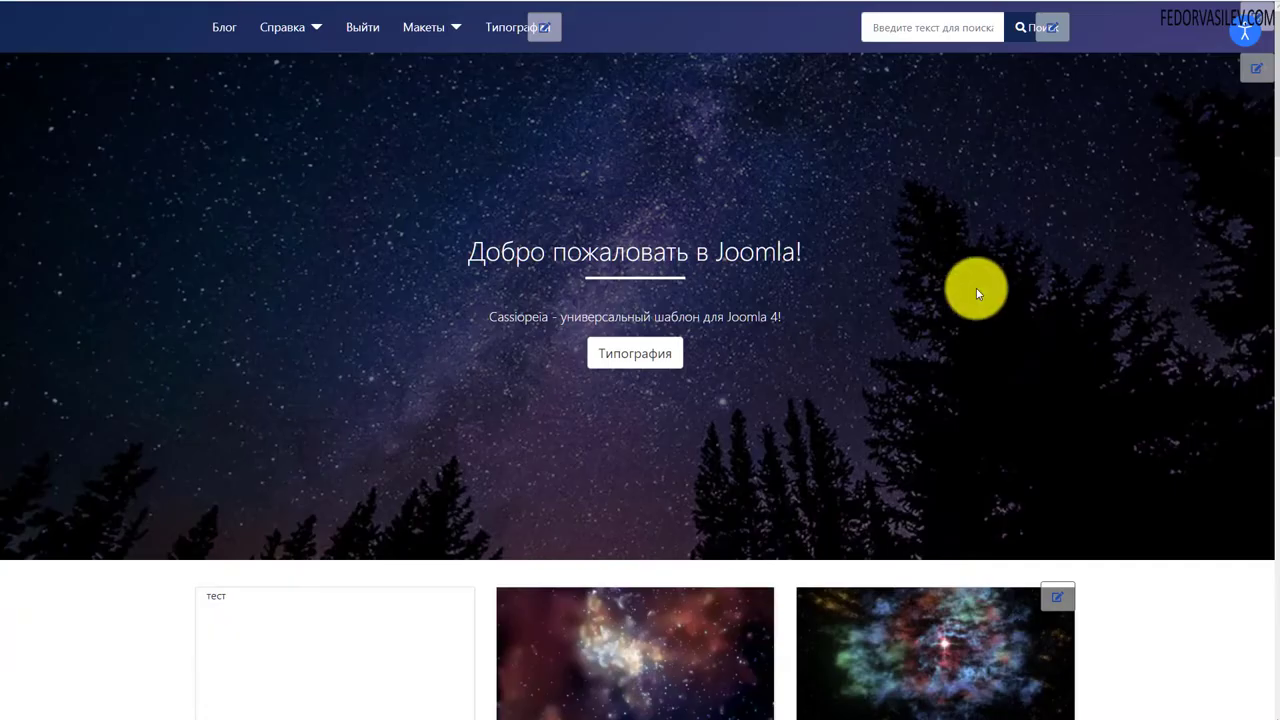
scroll(1049, 243, down, 5)
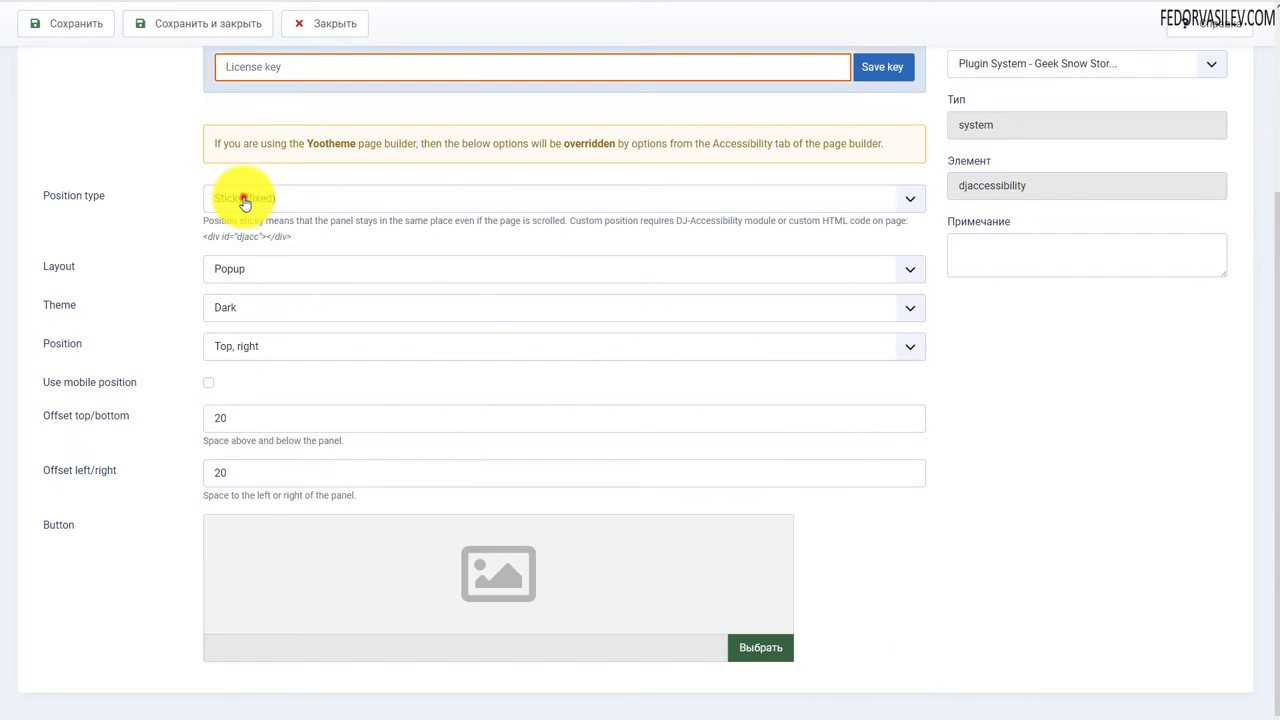
Set the position type to Custom position (static) and select the <div id="djacc"></div> code in its description
click(243, 197)
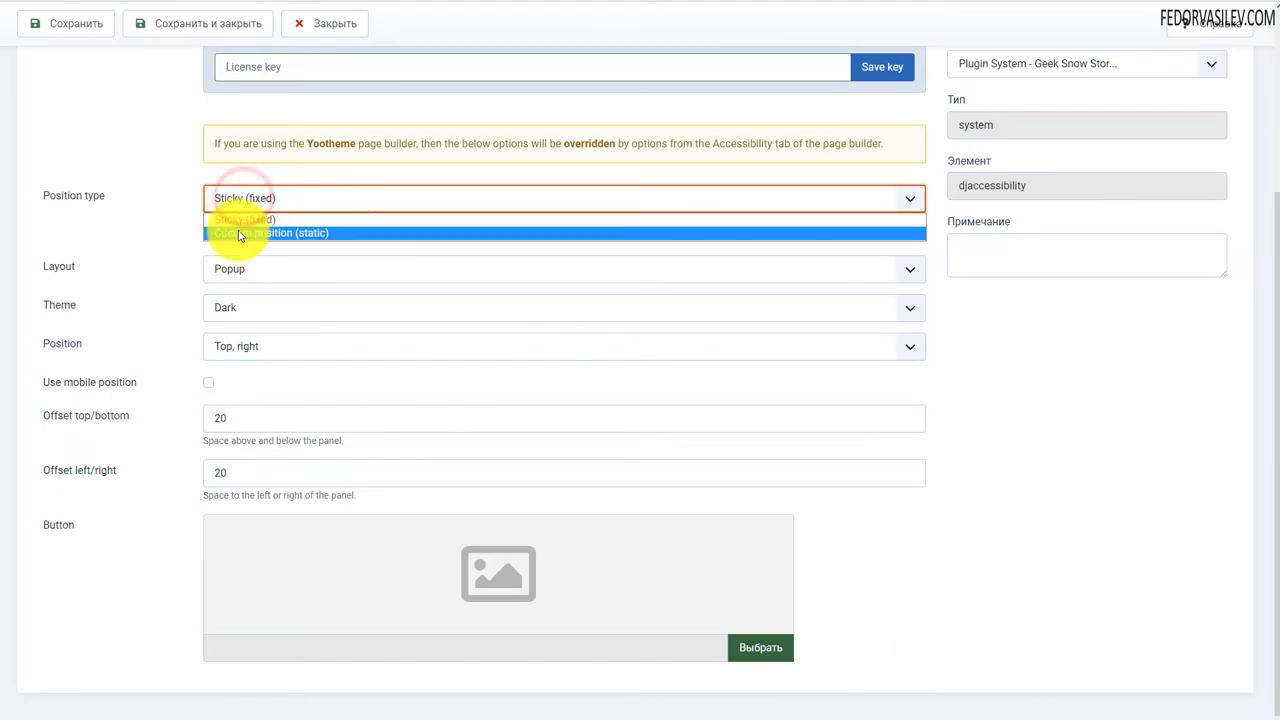
click(230, 232)
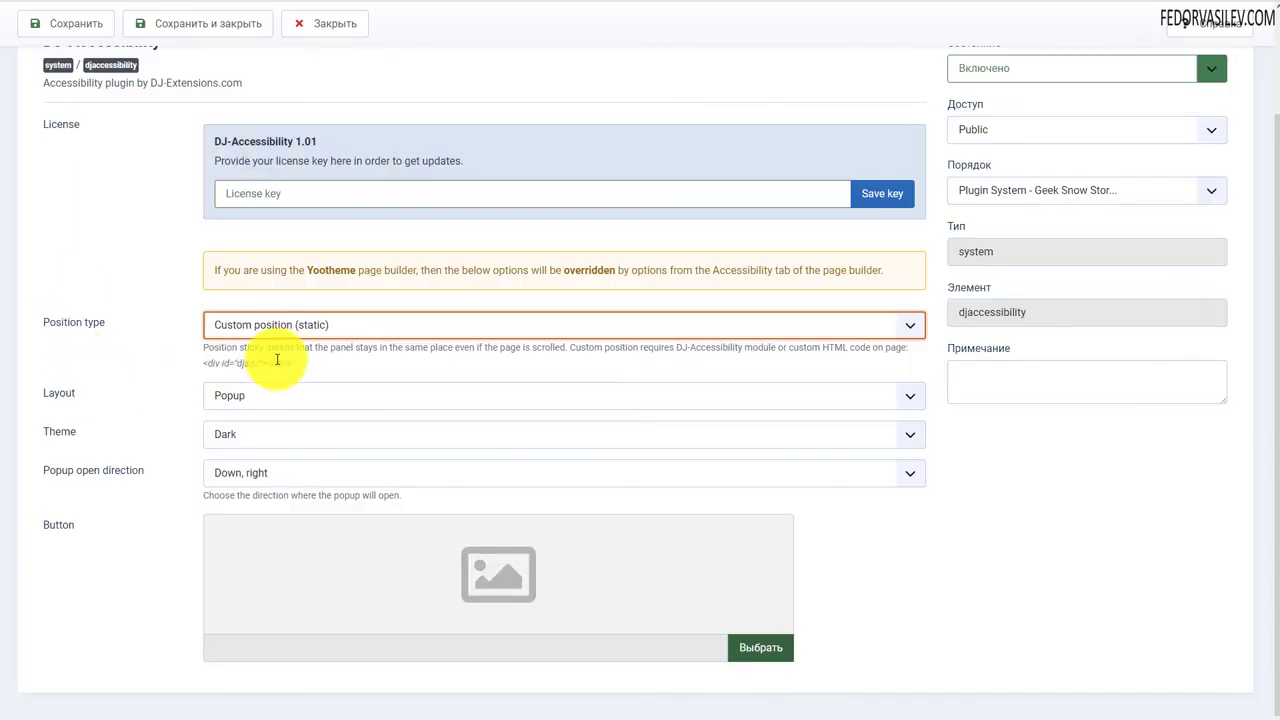
drag(290, 363, 197, 362)
click(157, 362)
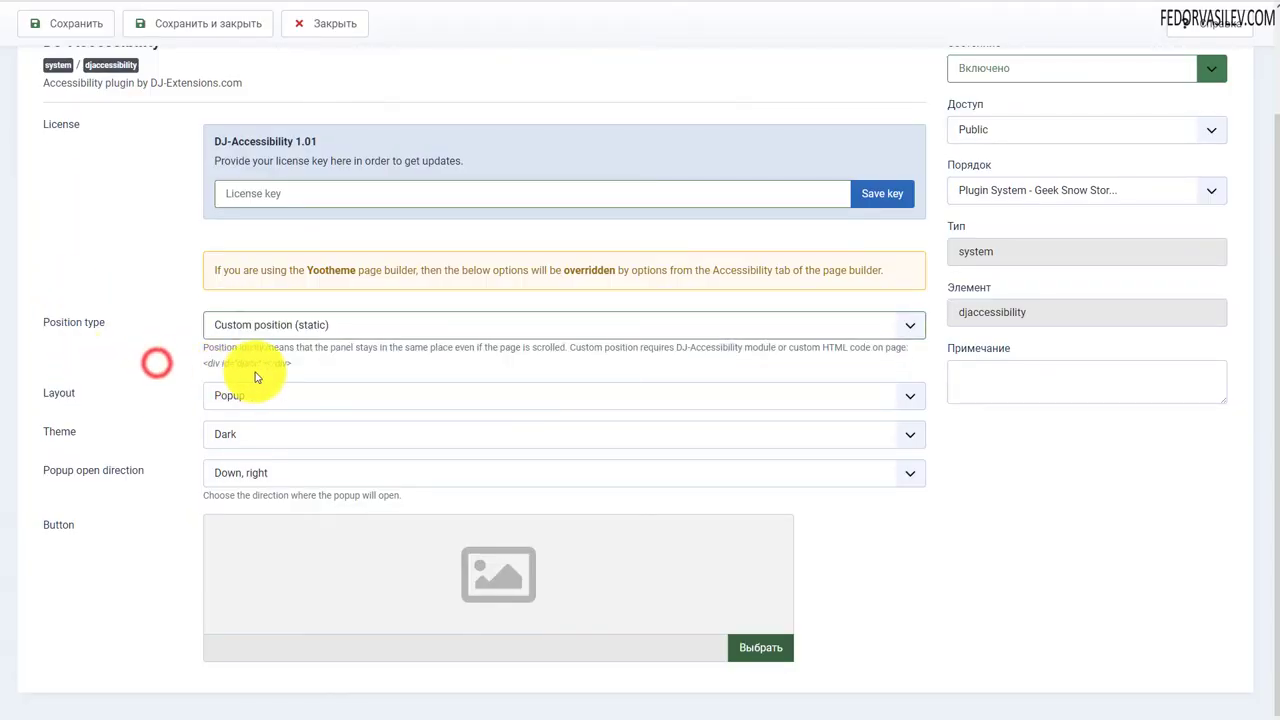
drag(302, 368, 198, 366)
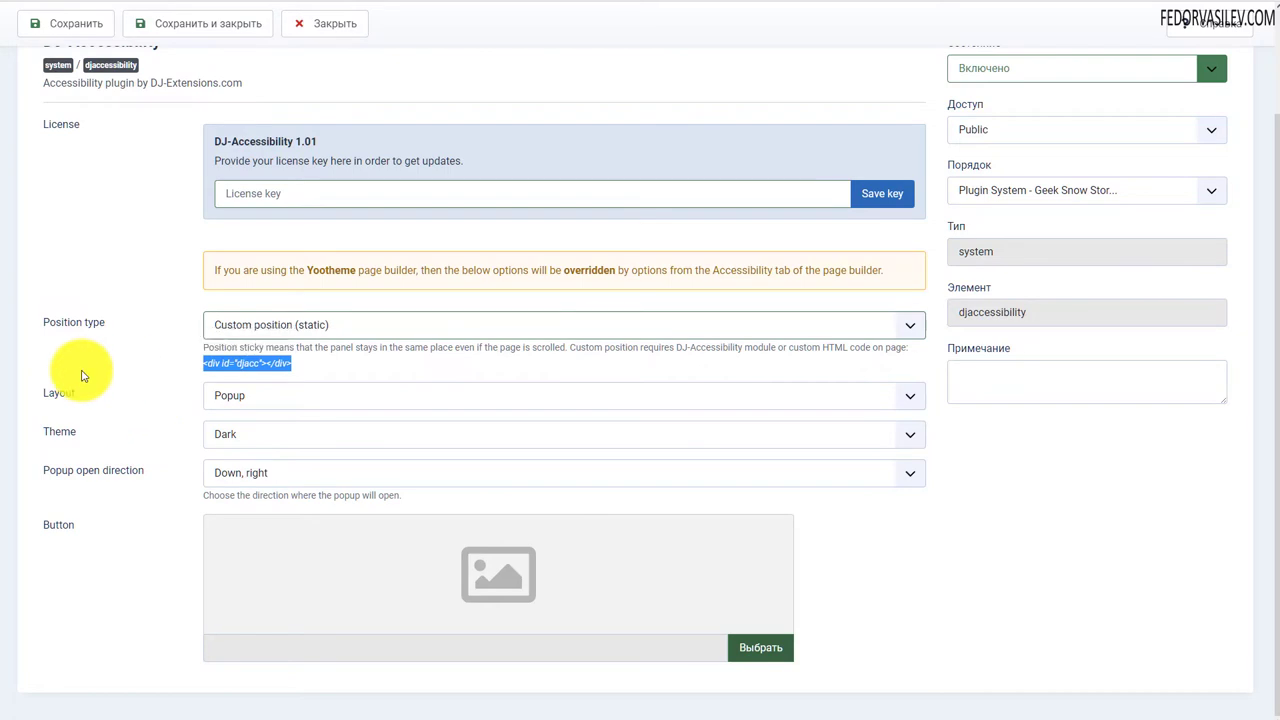
Save and close the DJ-Accessibility plugin settings and open the article тесь-1 for editing
scroll(40, 300, up, 2)
click(176, 66)
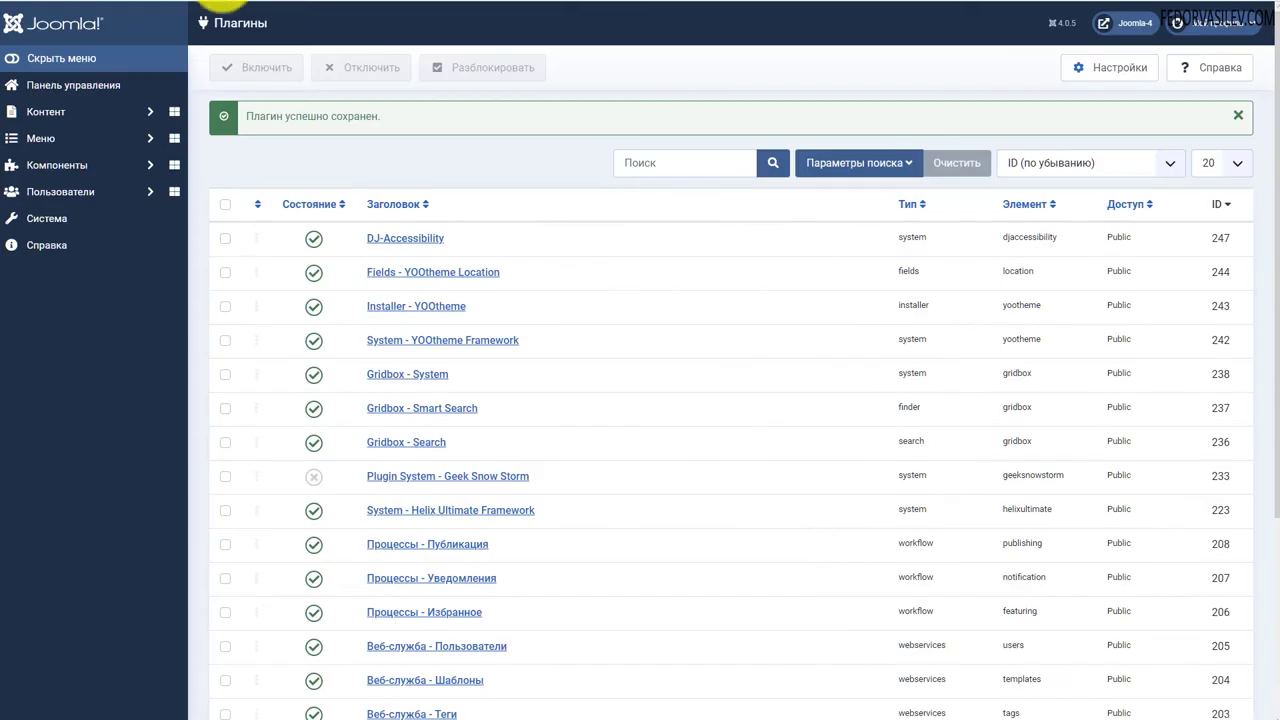
click(77, 118)
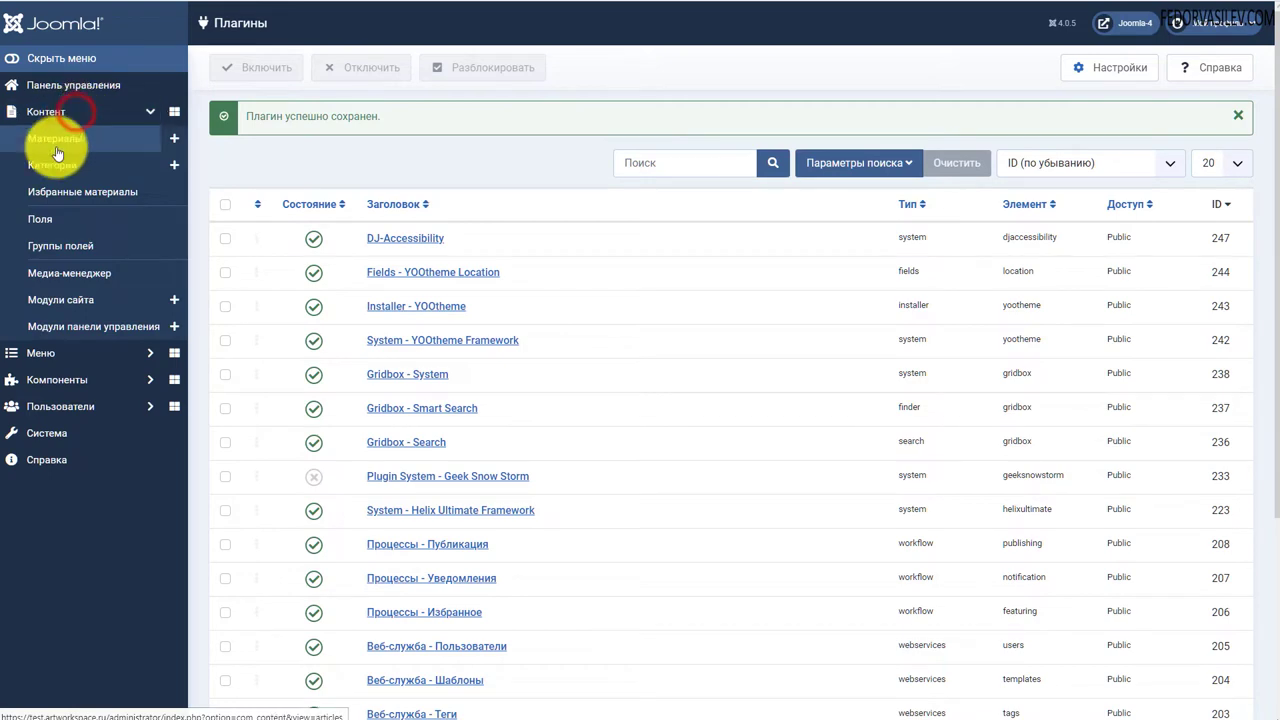
click(57, 150)
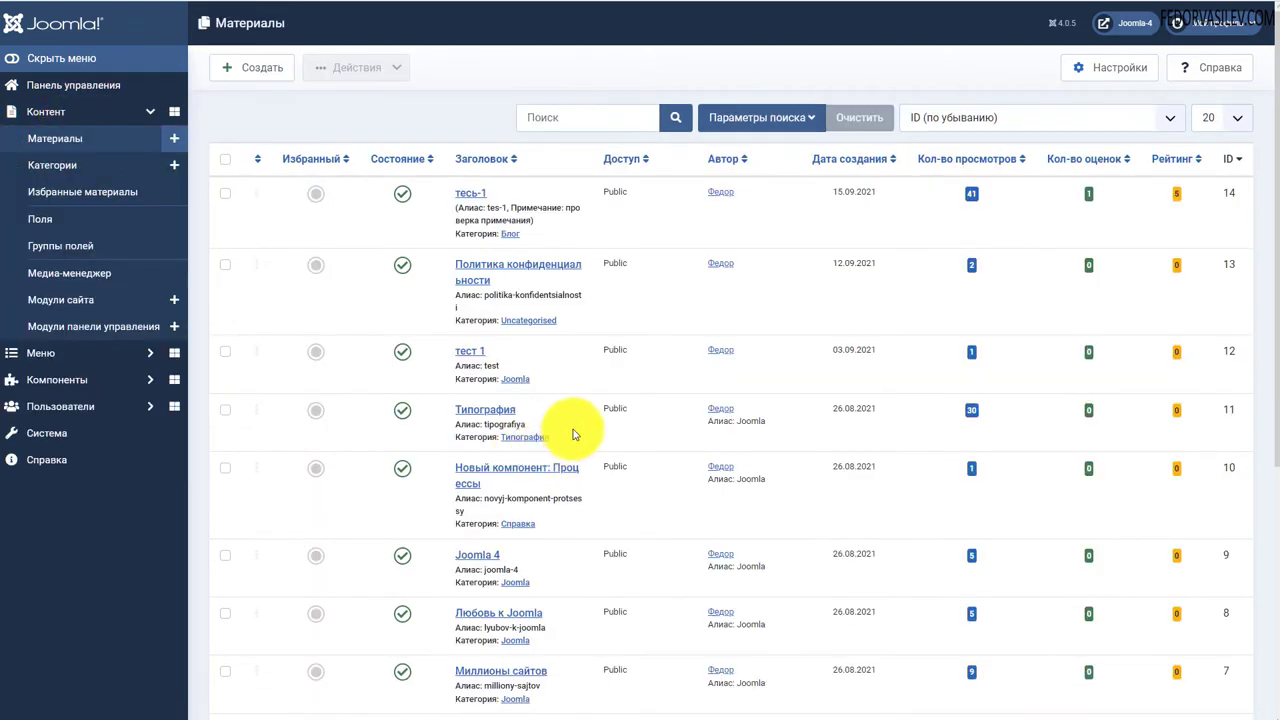
click(467, 196)
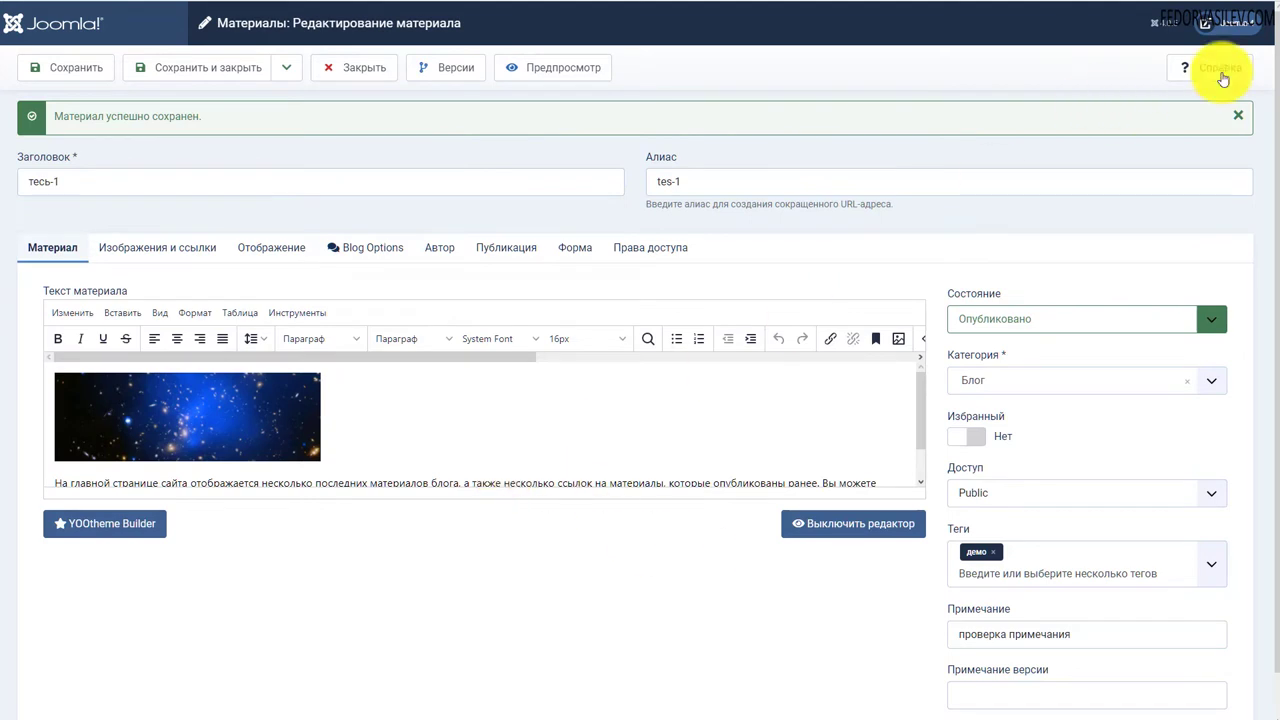
Open the source code of the article's text and select a line of code in it
click(369, 358)
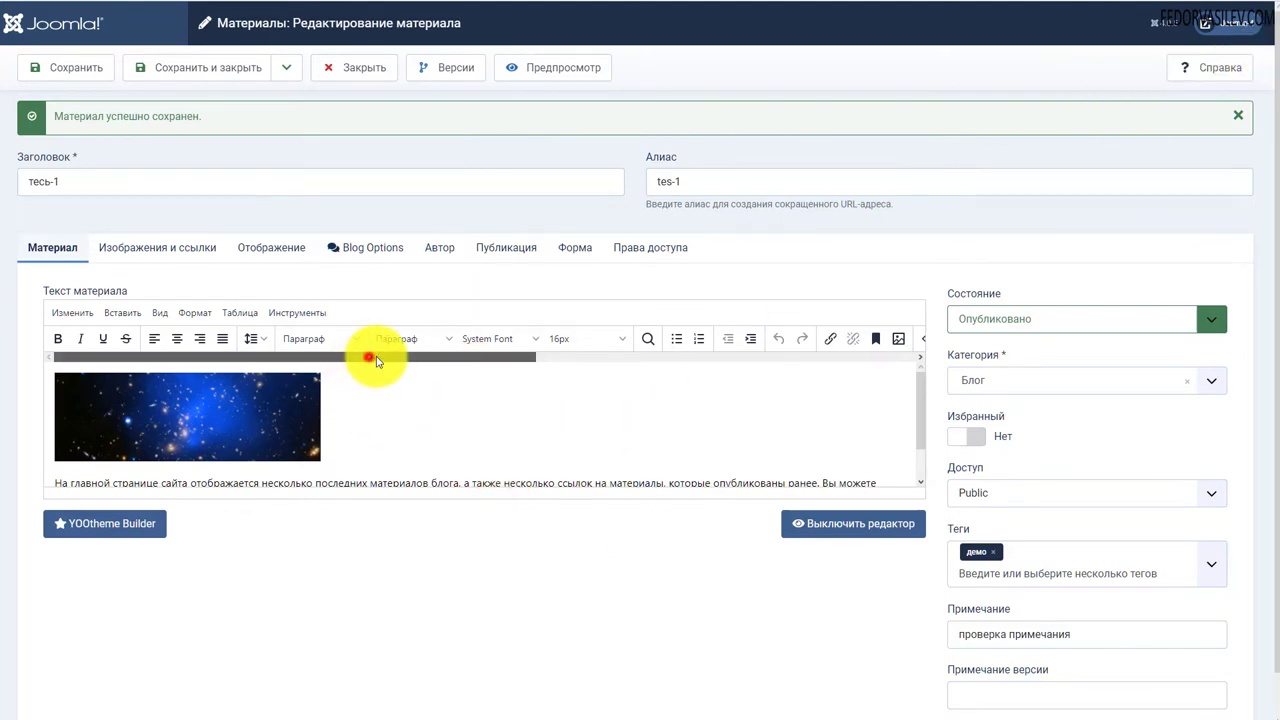
drag(369, 358, 486, 357)
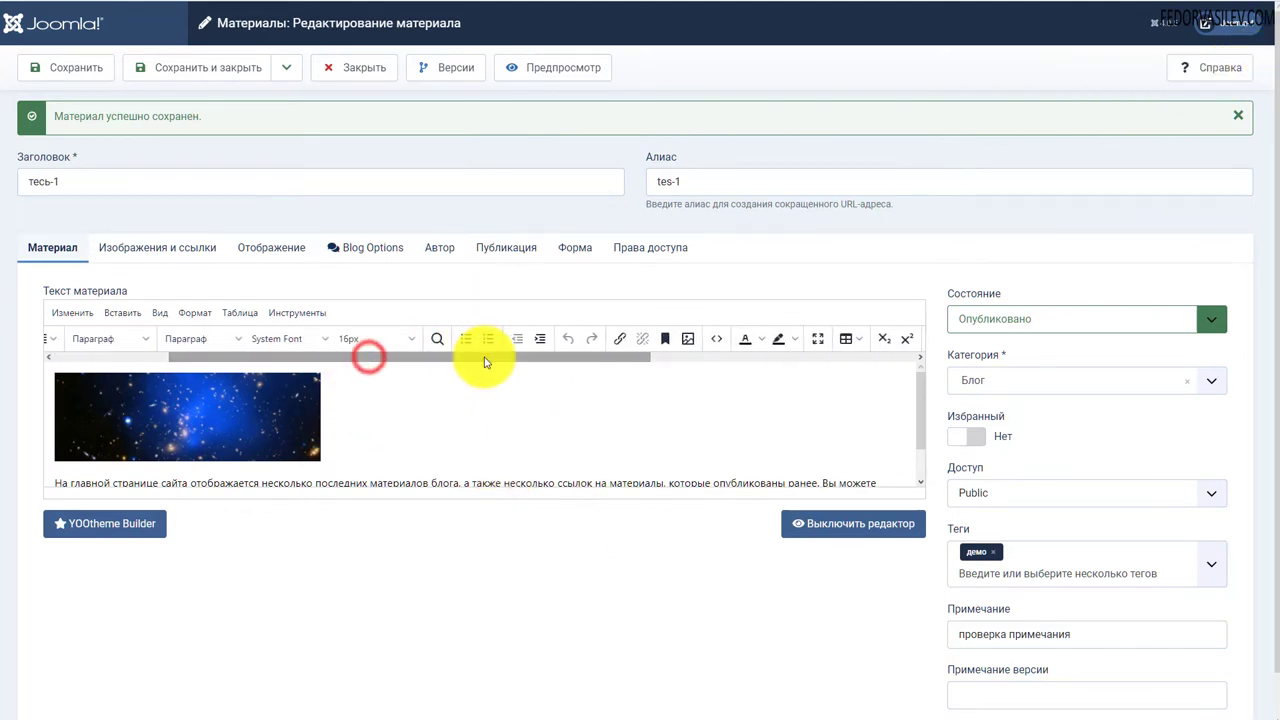
click(716, 346)
drag(370, 279, 180, 283)
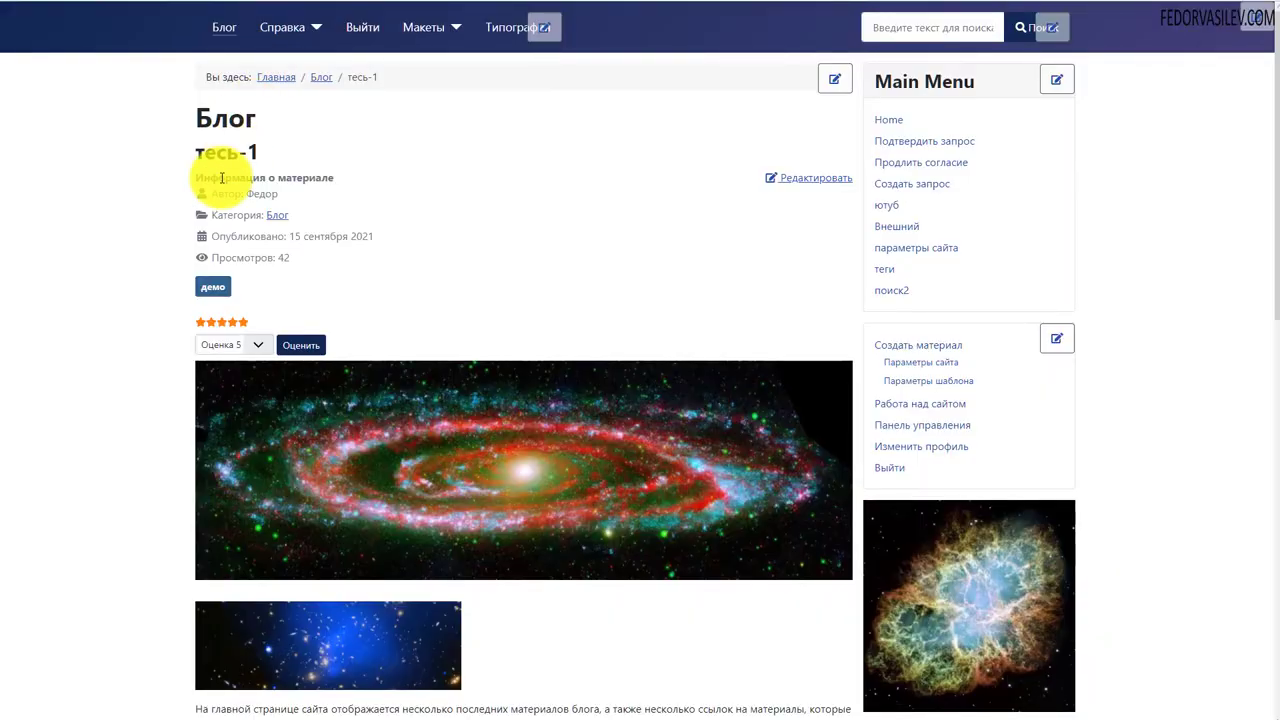
View the article тесь-1 on the site, open the Accessibility Tools popup below its text and close it again
scroll(394, 149, down, 5)
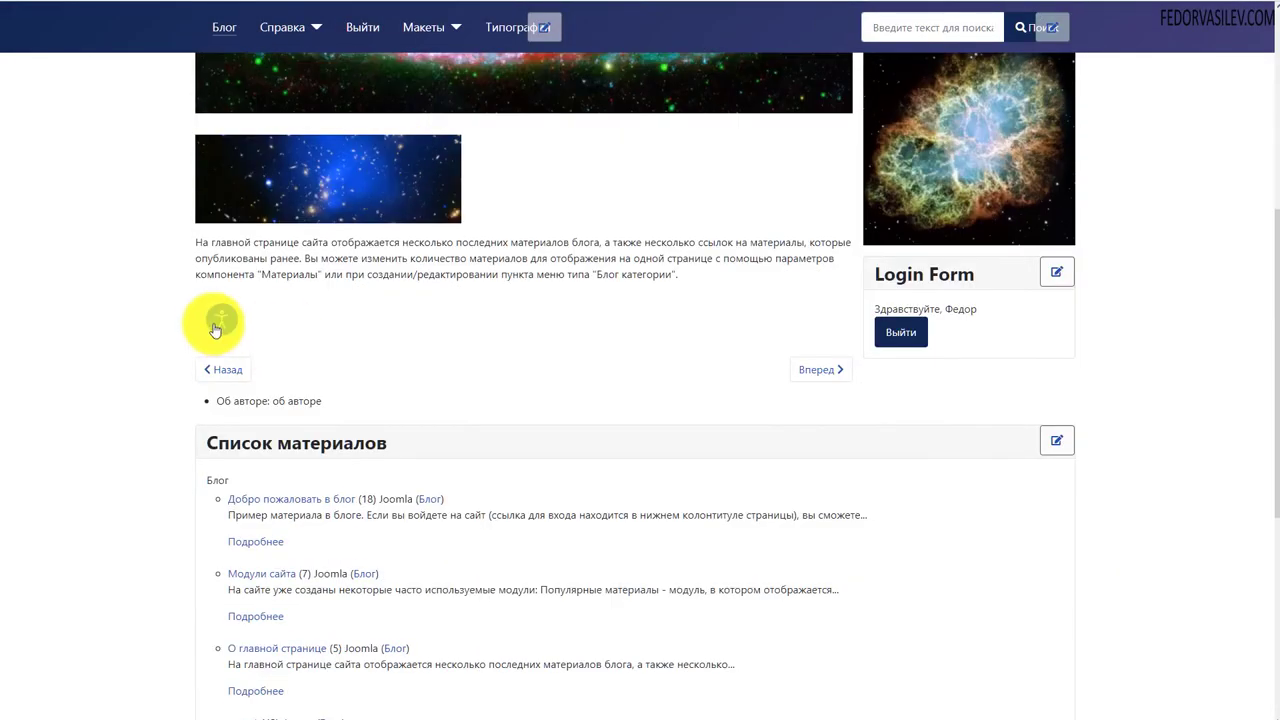
click(222, 325)
scroll(414, 386, down, 3)
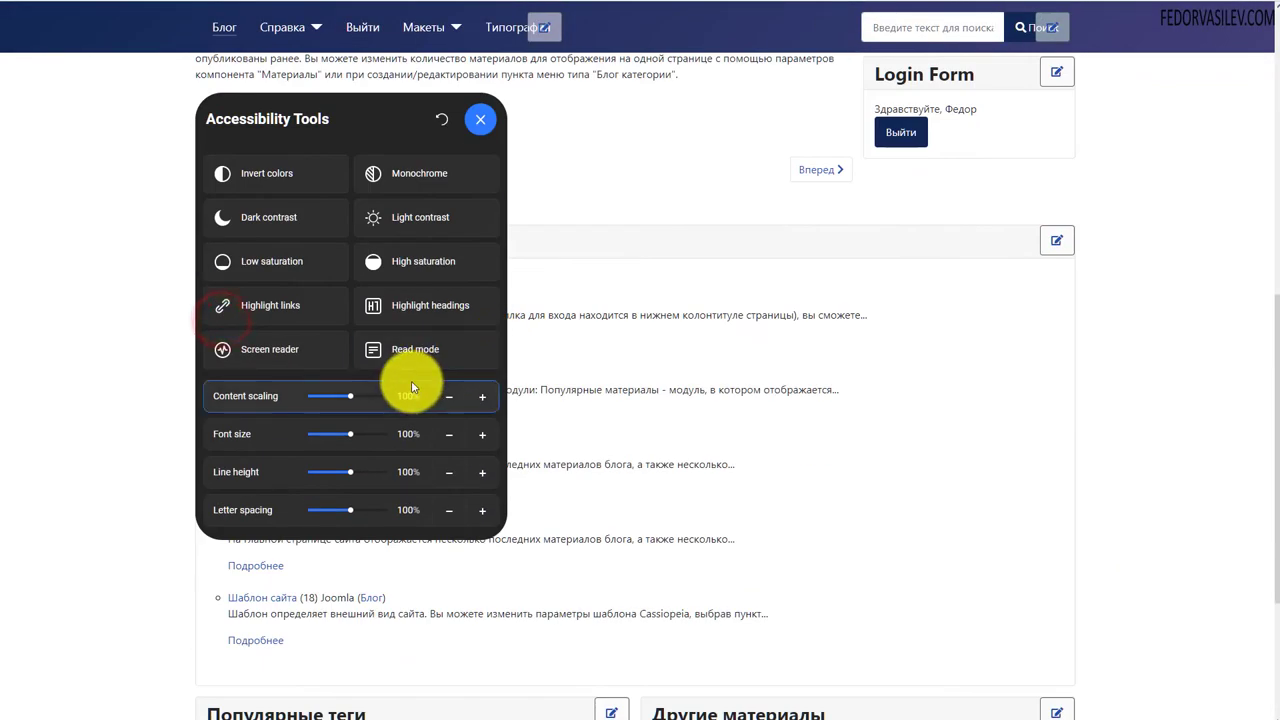
scroll(471, 252, up, 2)
click(471, 266)
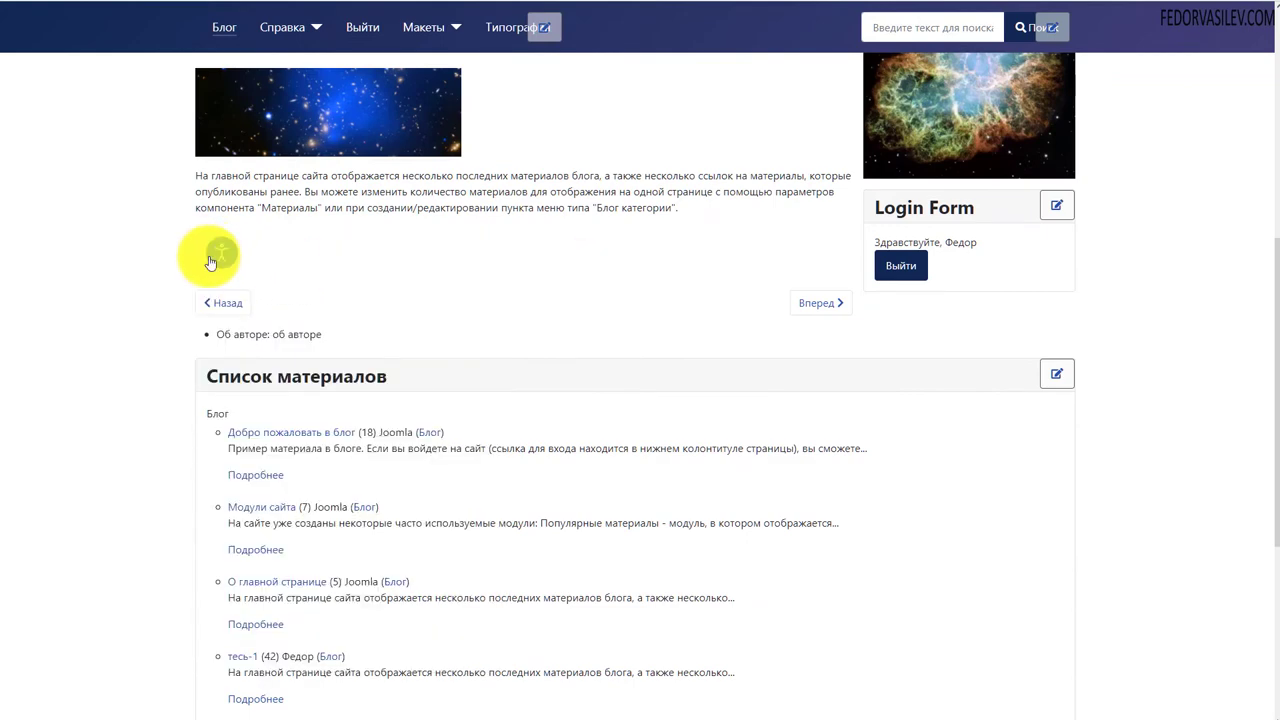
scroll(540, 300, up, 2)
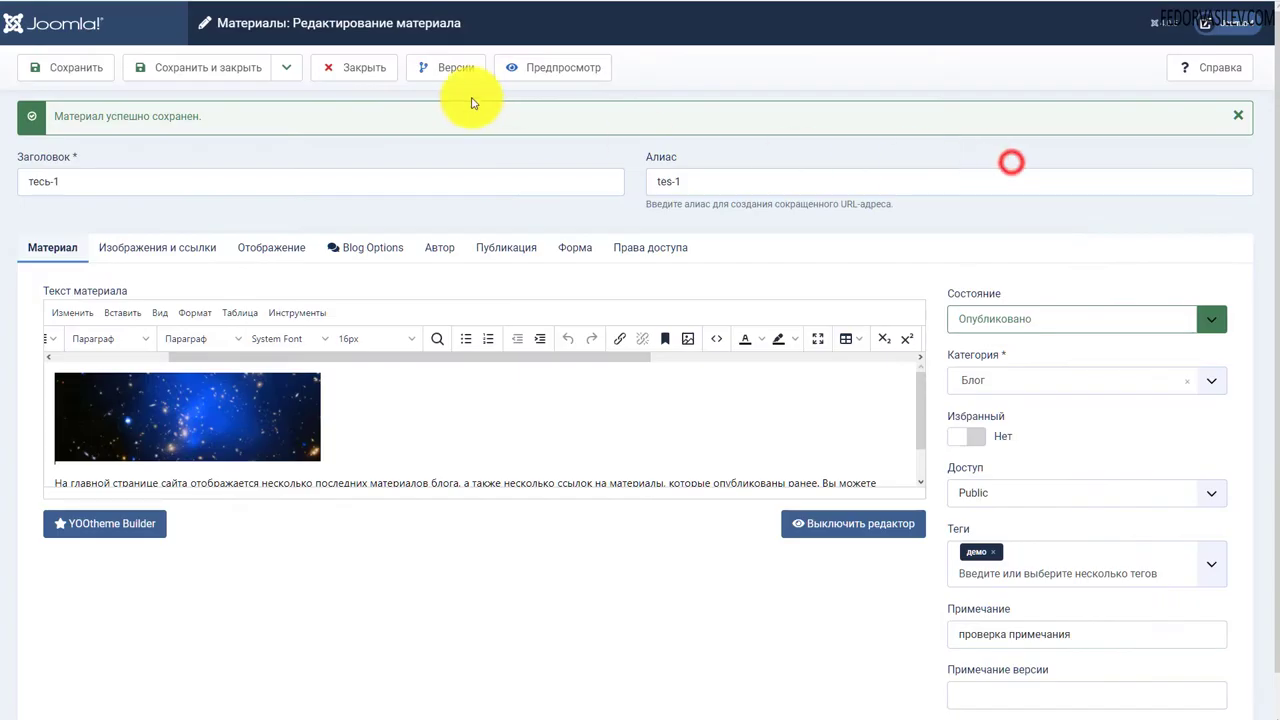
Close the article editor and open the DJ-Accessibility plugin from the plugins list
click(360, 68)
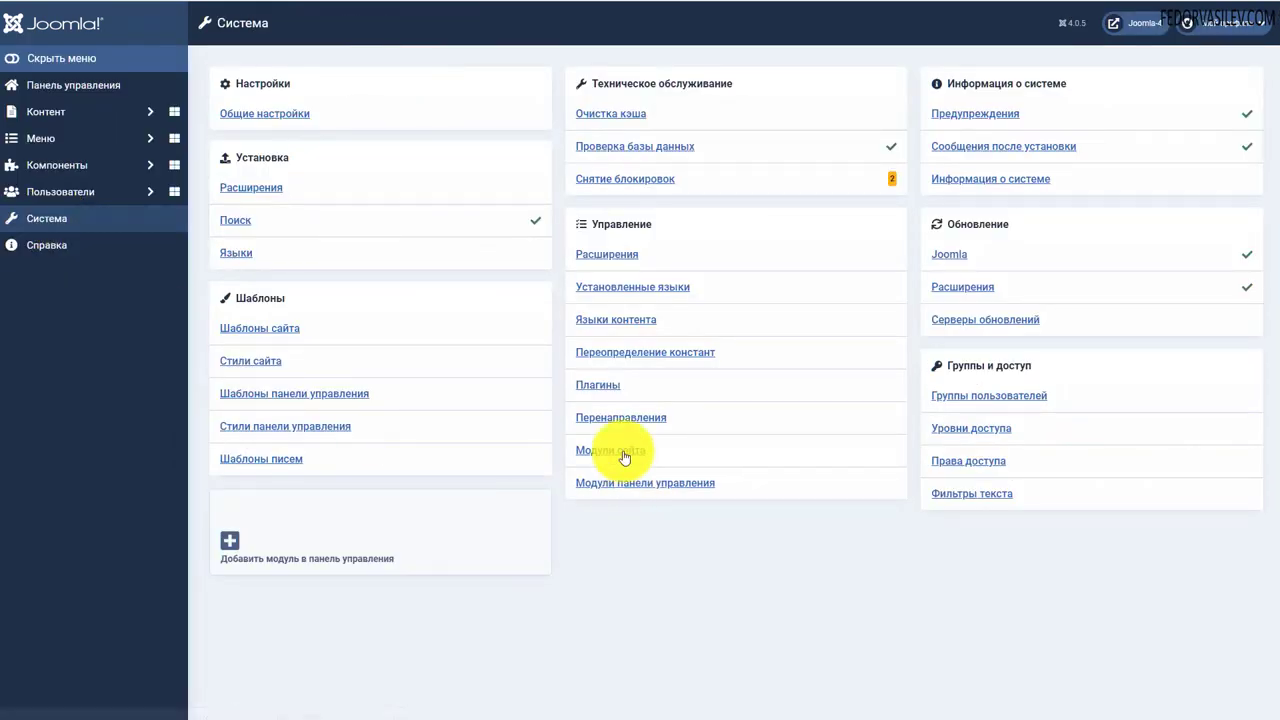
click(590, 385)
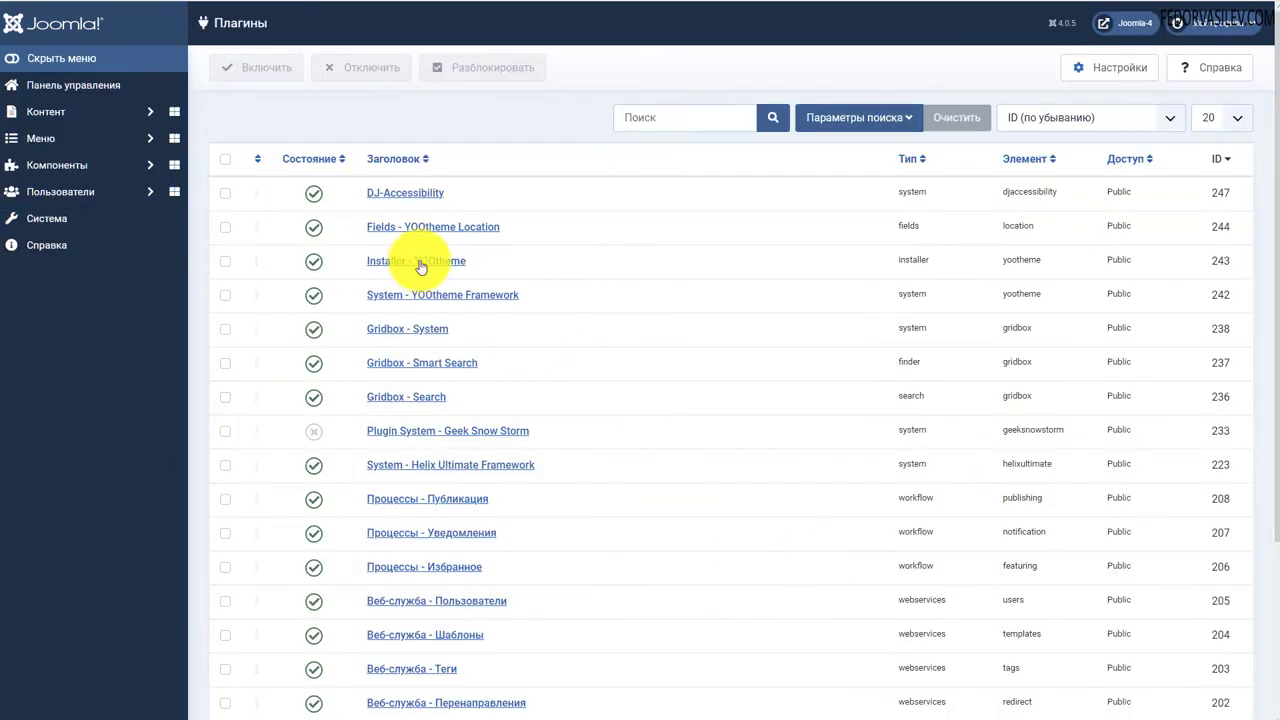
click(410, 192)
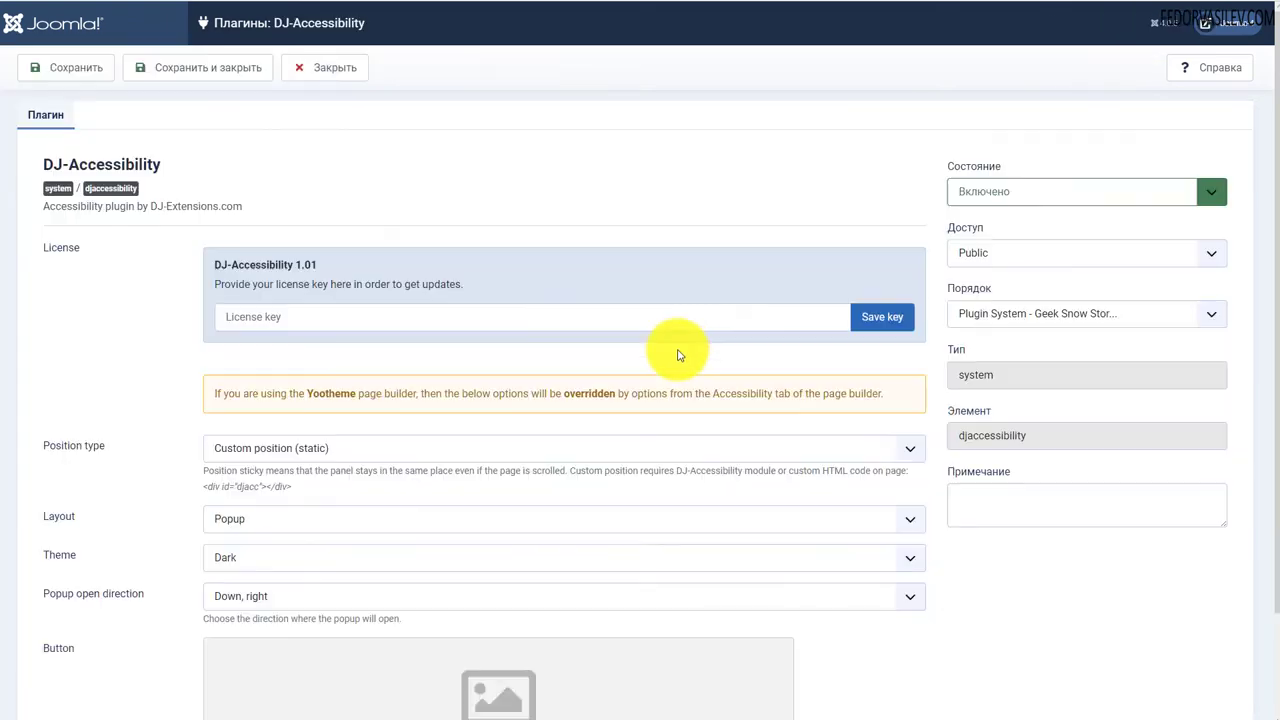
Set the panel's layout to Toolbar with the Dark theme and save the plugin
scroll(200, 300, down, 2)
click(222, 398)
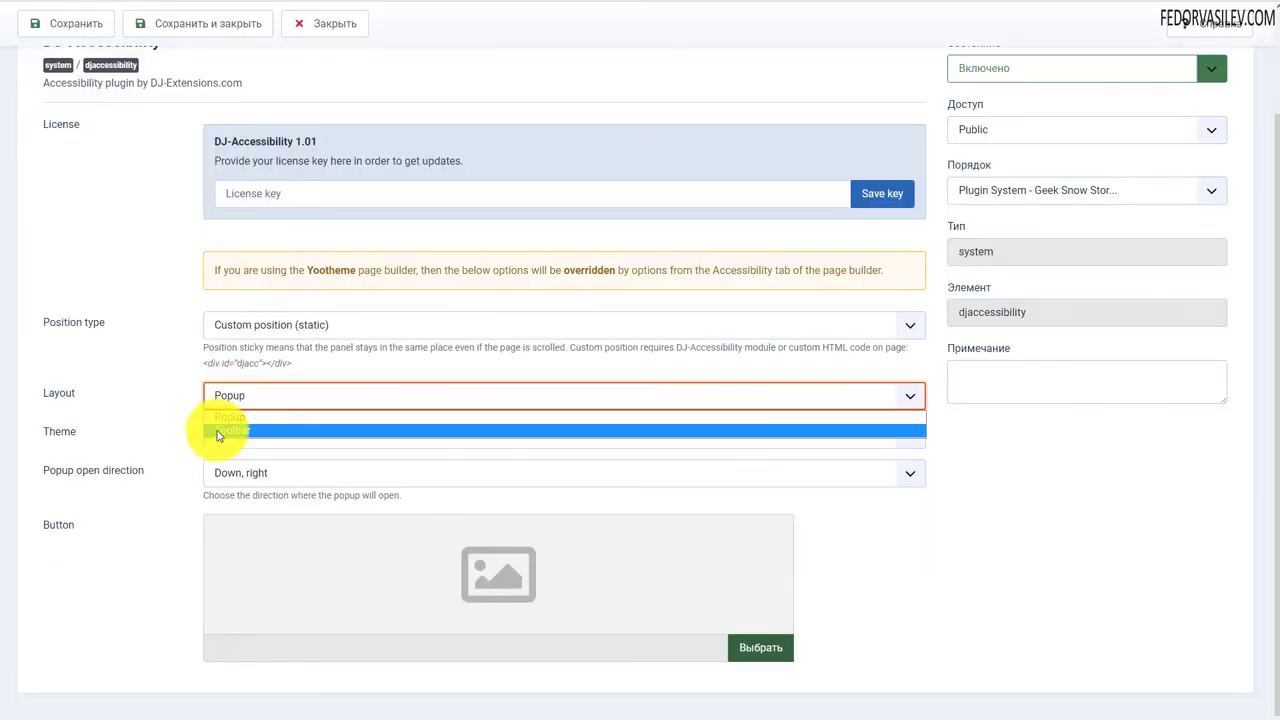
click(224, 430)
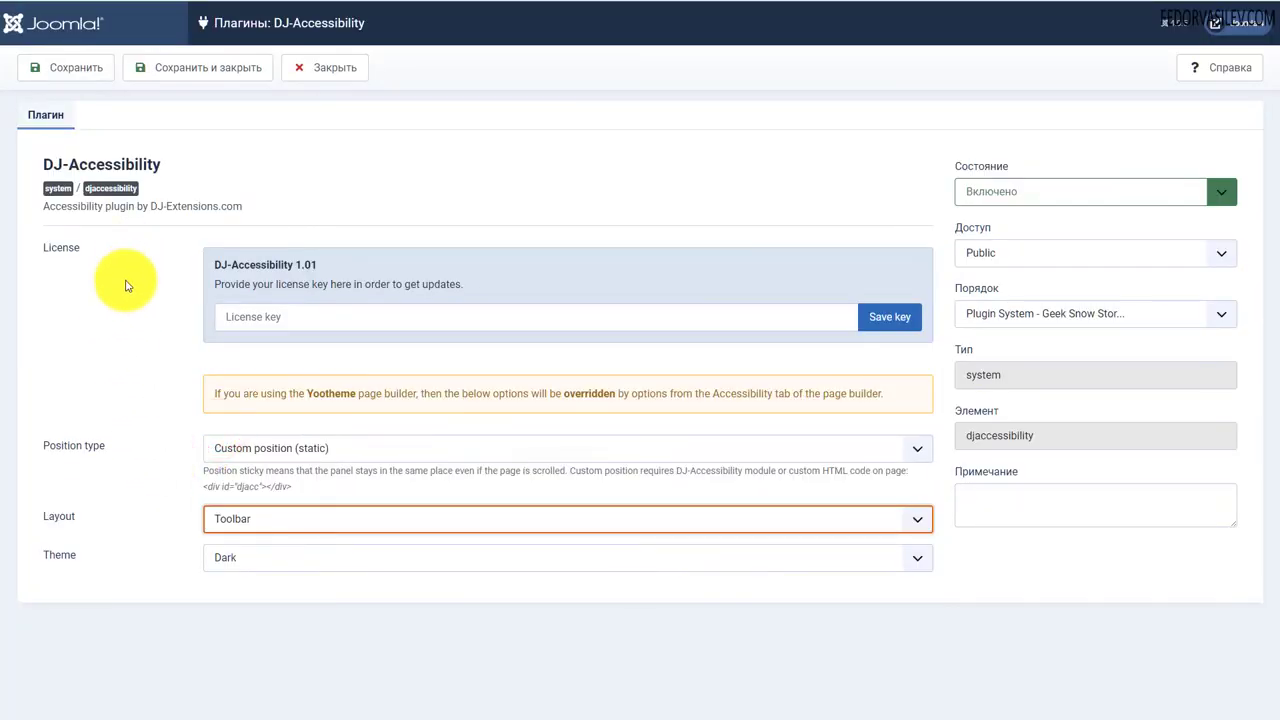
click(229, 566)
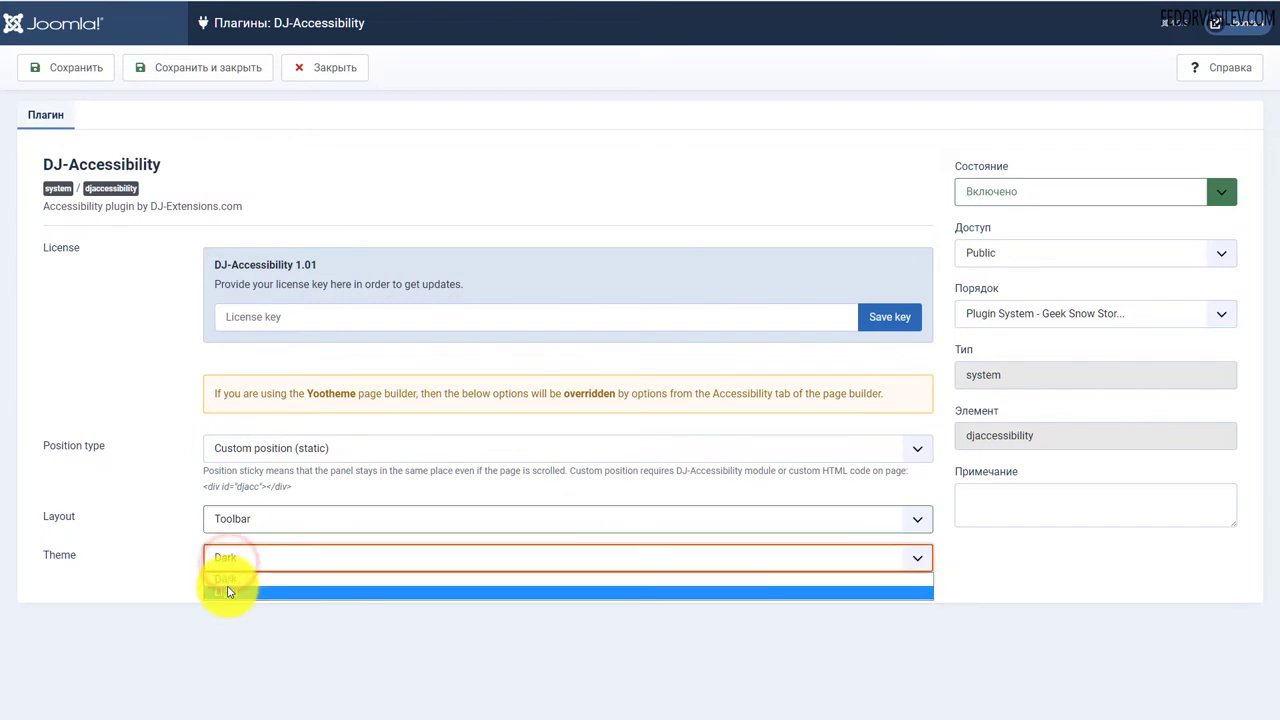
click(222, 591)
click(62, 67)
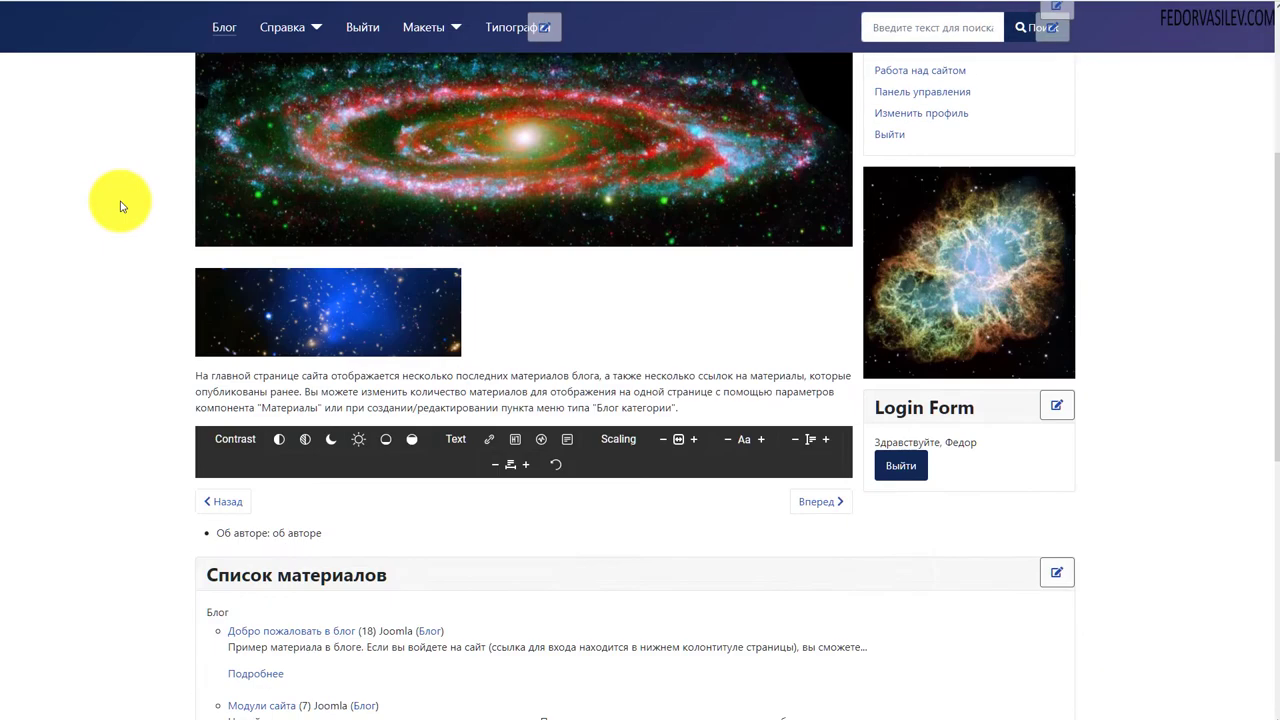
Check the toolbar on the article page, set its theme to Light and save the plugin
scroll(120, 205, down, 1)
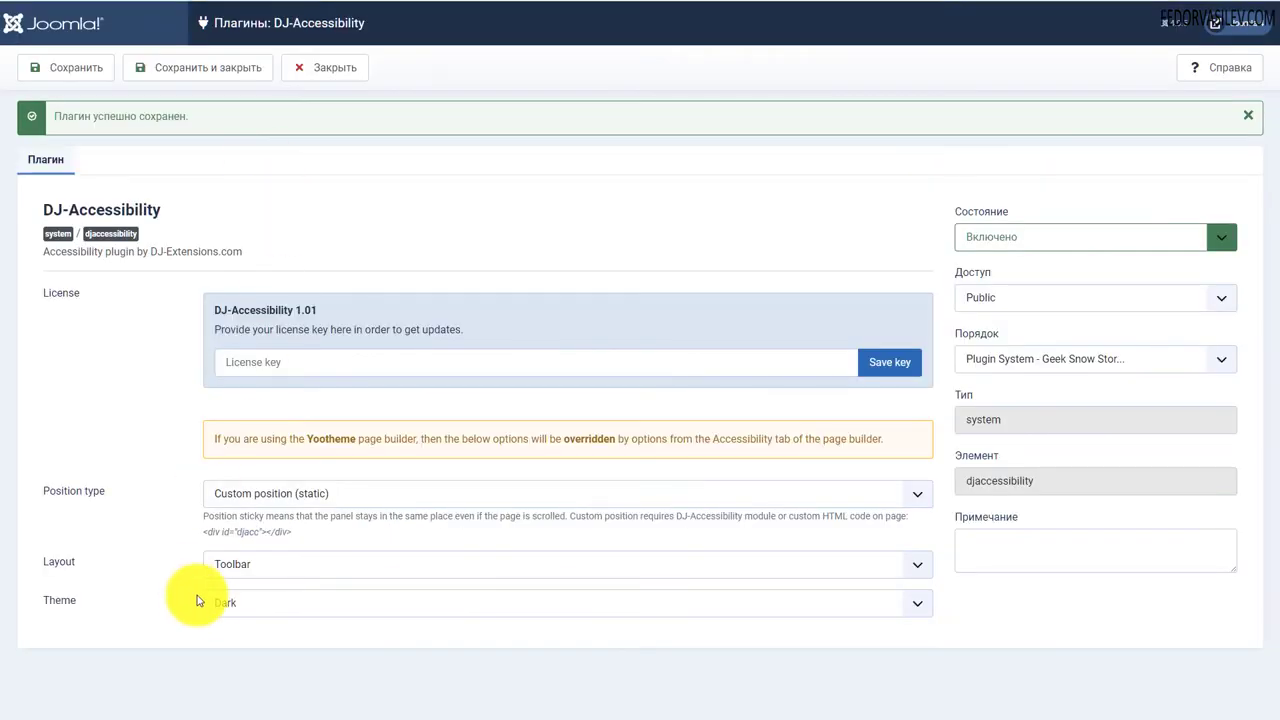
click(212, 604)
click(218, 637)
click(78, 67)
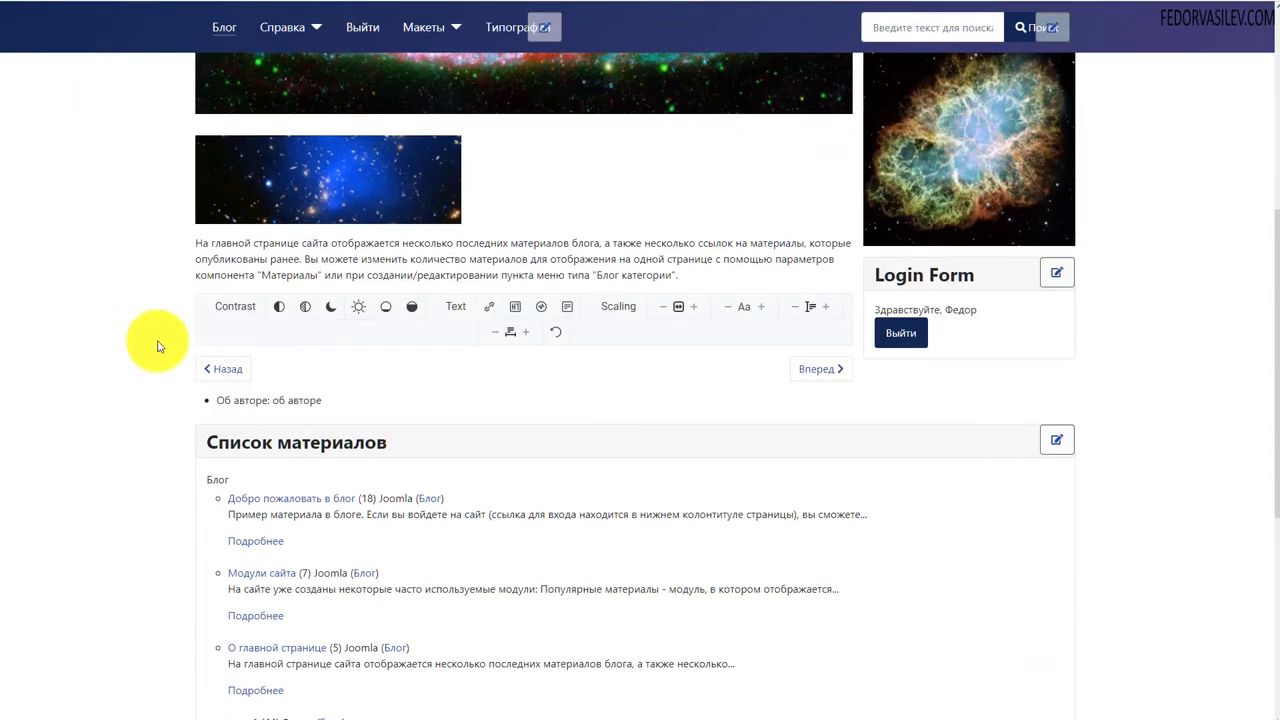
Try the Light contrast, Dark contrast, Monochrome and Invert colors modes on the article page and reset them
click(358, 310)
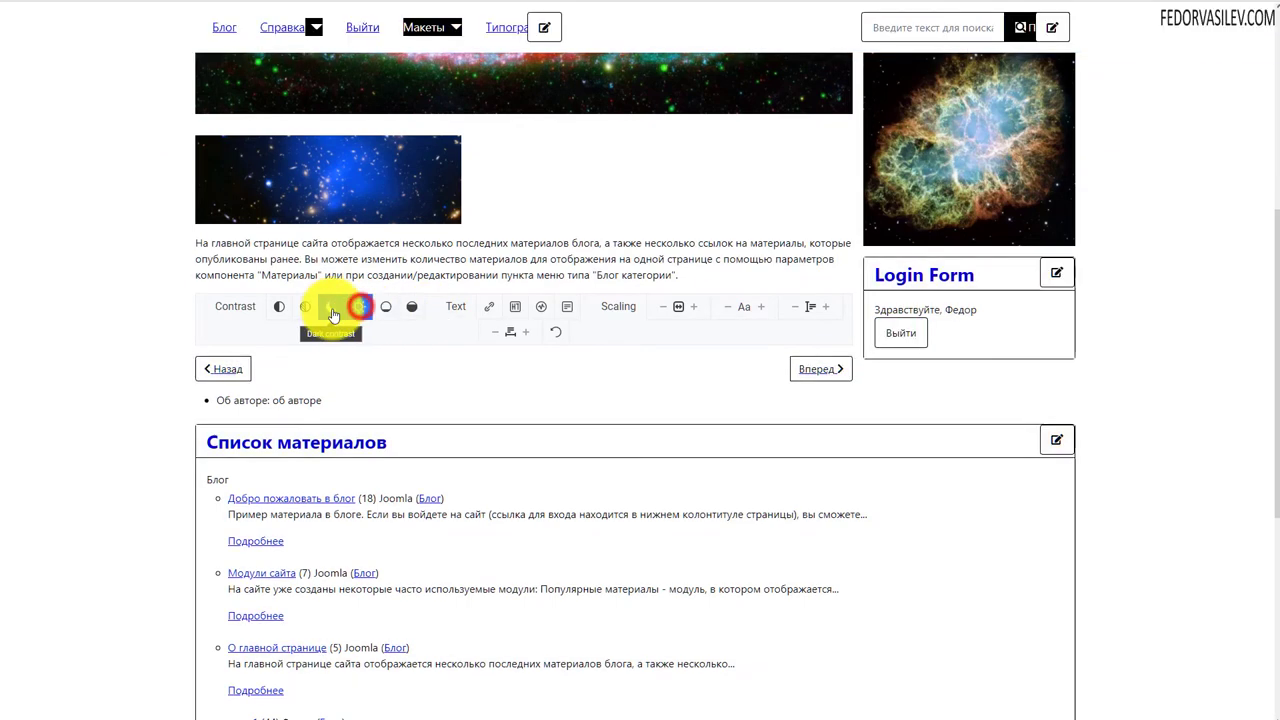
click(330, 308)
click(304, 308)
click(280, 310)
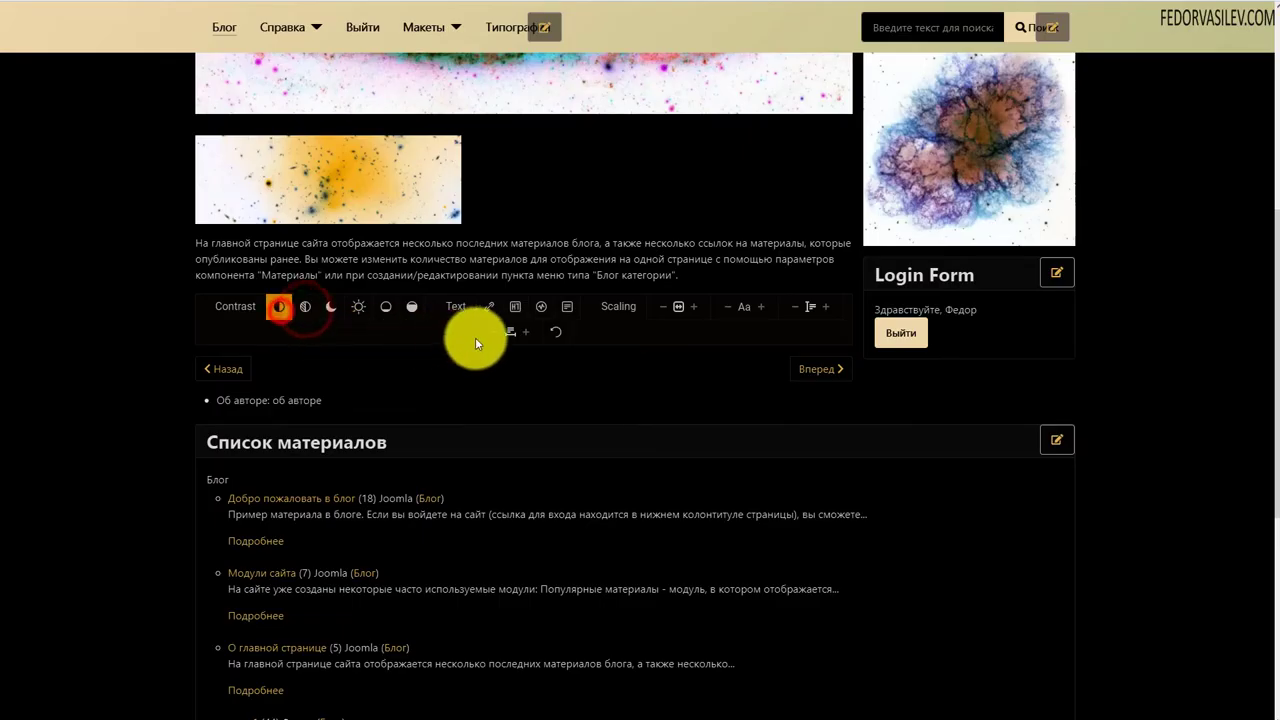
click(553, 336)
scroll(297, 357, up, 5)
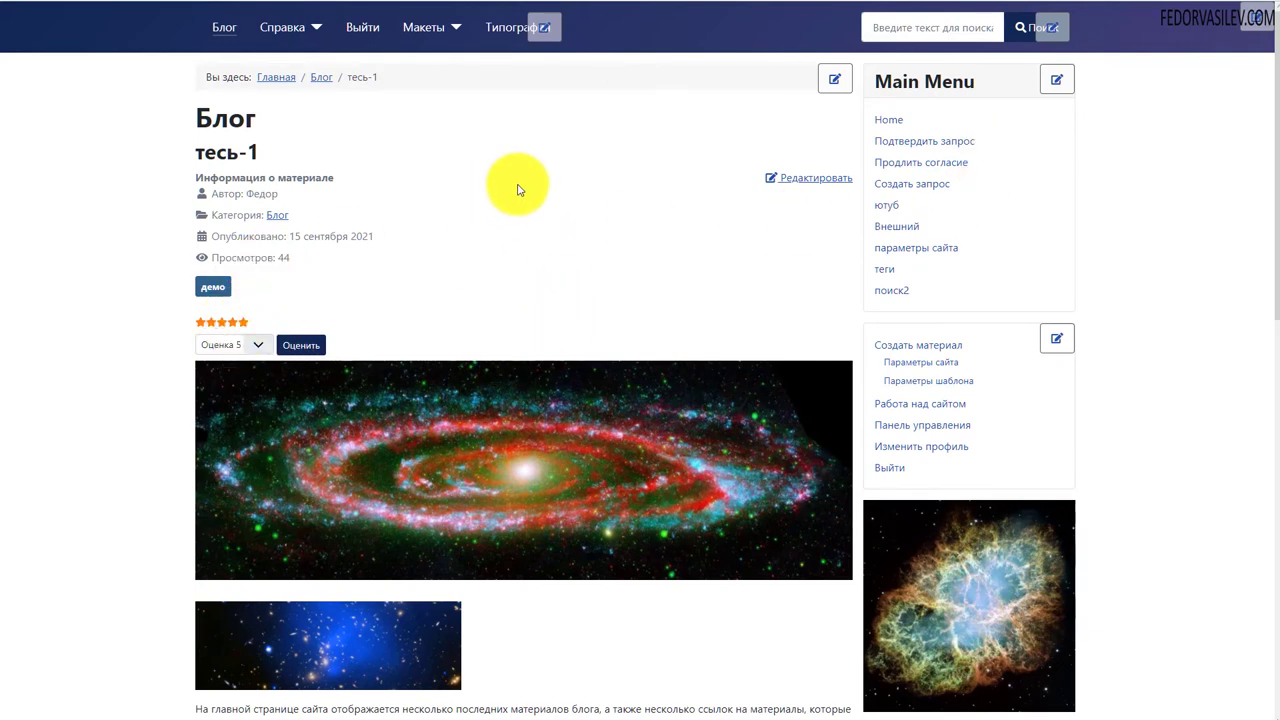
scroll(514, 186, down, 3)
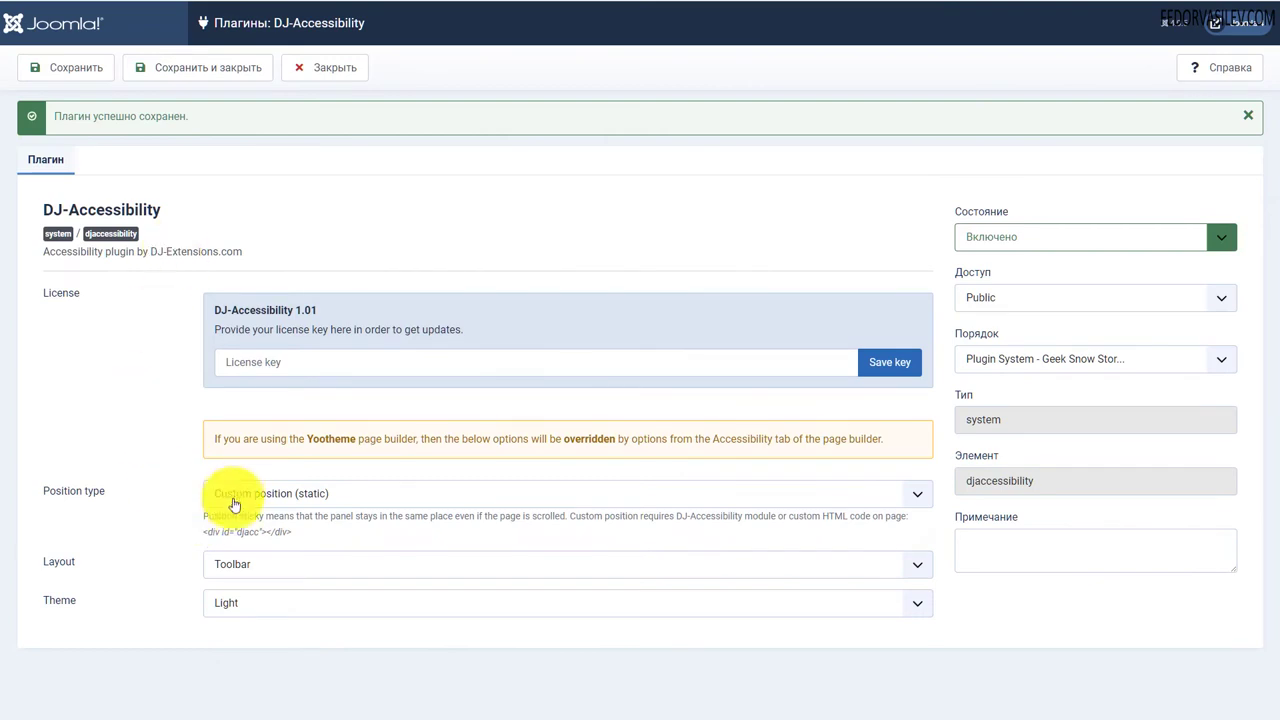
Set the position type to Sticky (fixed) with the Toolbar layout and save the plugin
click(233, 493)
click(237, 514)
scroll(151, 360, down, 2)
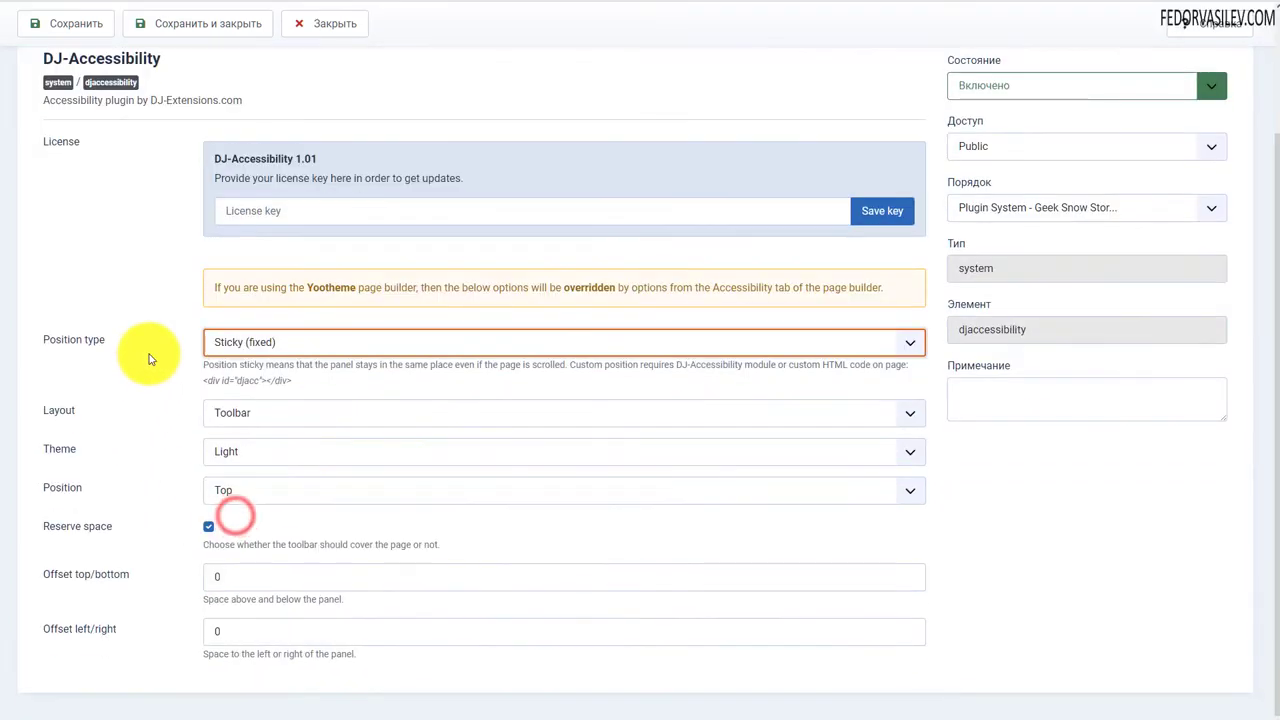
click(230, 342)
click(240, 412)
click(226, 449)
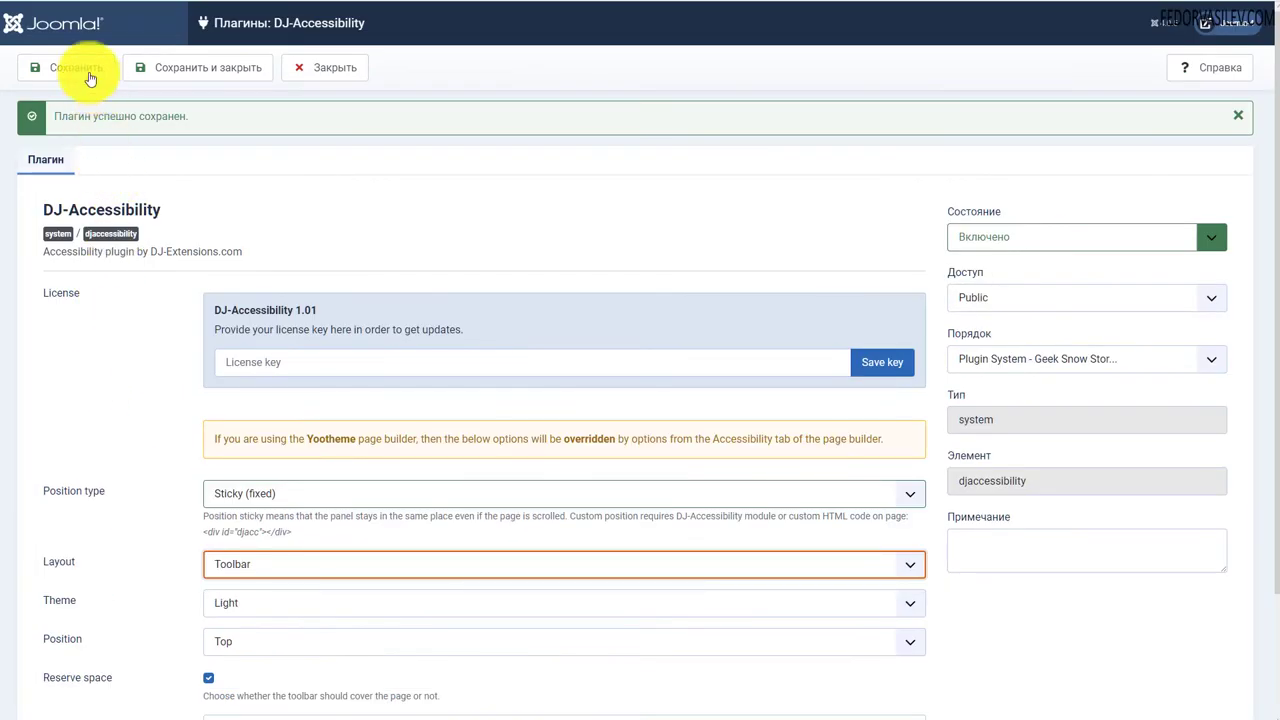
click(85, 67)
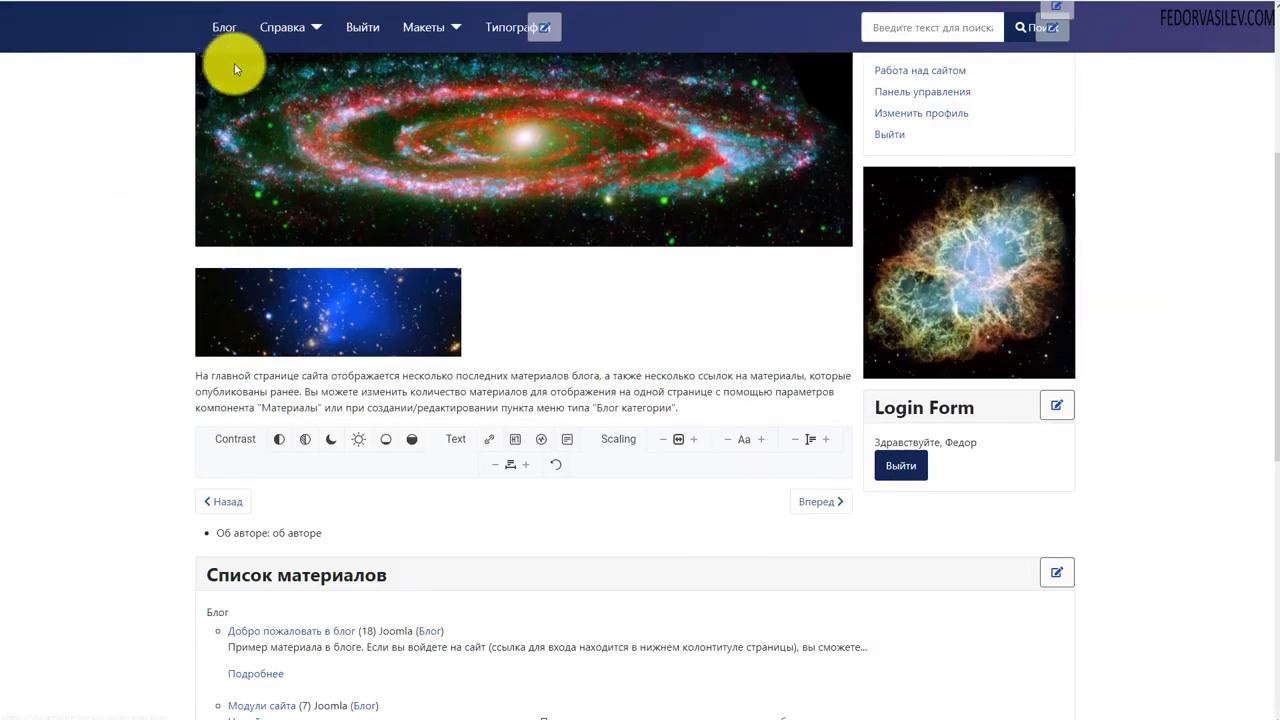
Examine how the sticky toolbar behaves while scrolling the article page and the site's home page (Главная)
scroll(222, 55, up, 5)
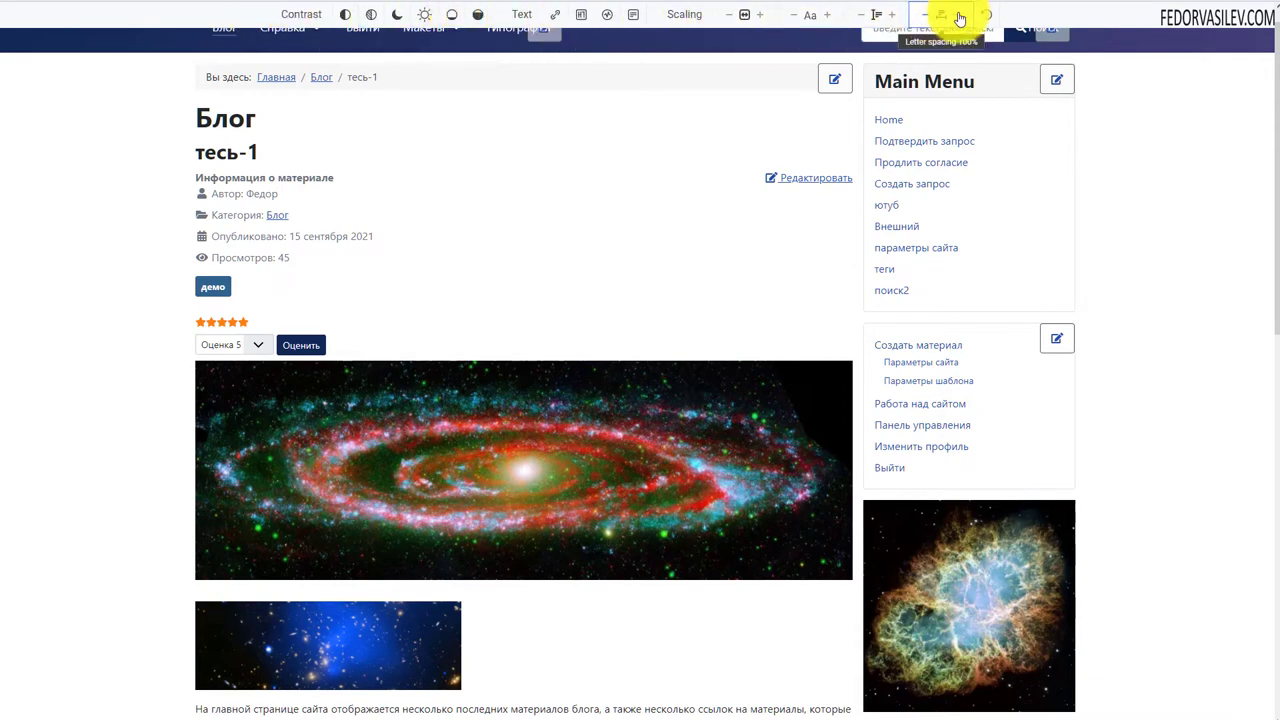
mouse_move(1270, 85)
mouse_down()
mouse_move(1272, 375)
mouse_move(1257, 137)
mouse_move(1237, 354)
mouse_move(1262, 90)
mouse_up()
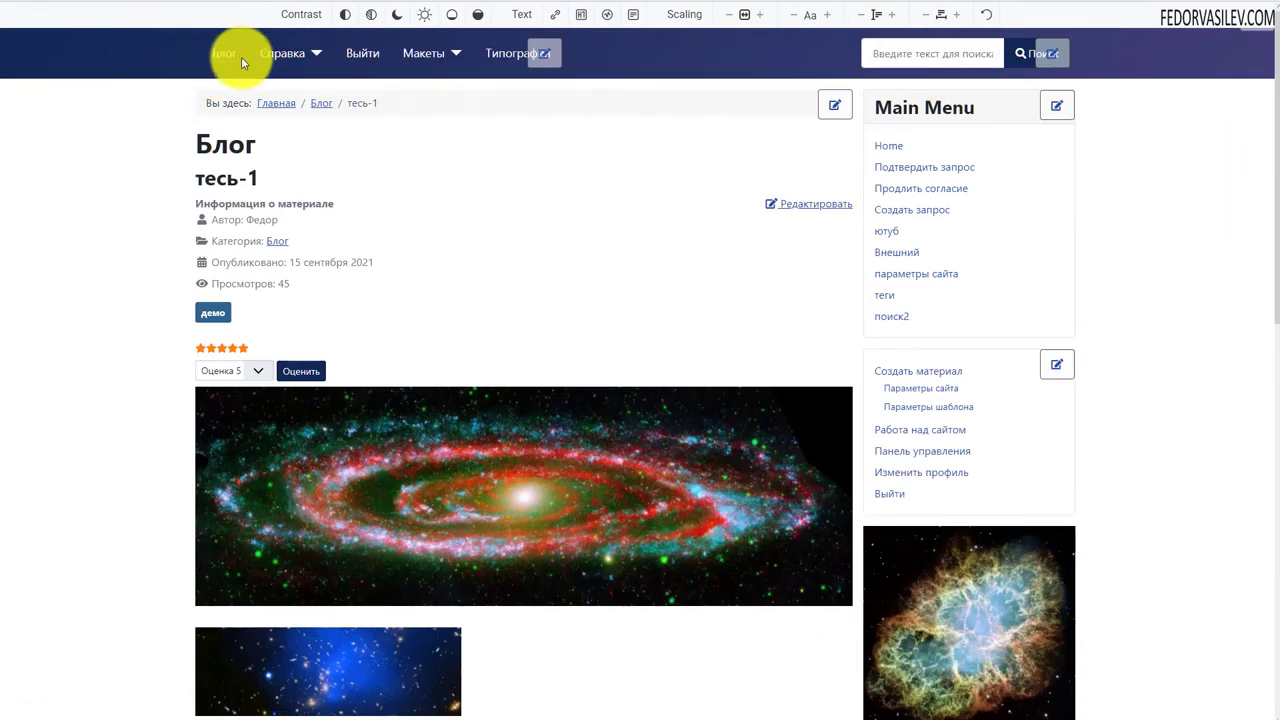
click(278, 108)
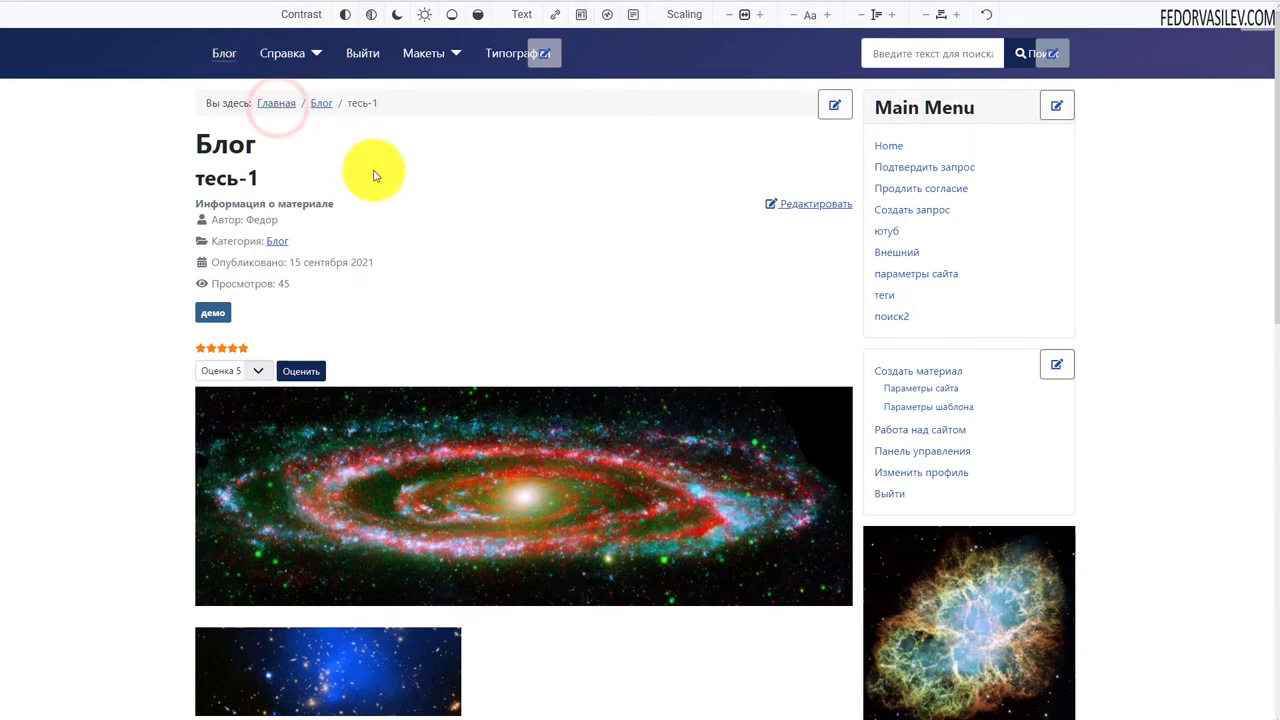
scroll(252, 177, down, 4)
scroll(252, 177, up, 4)
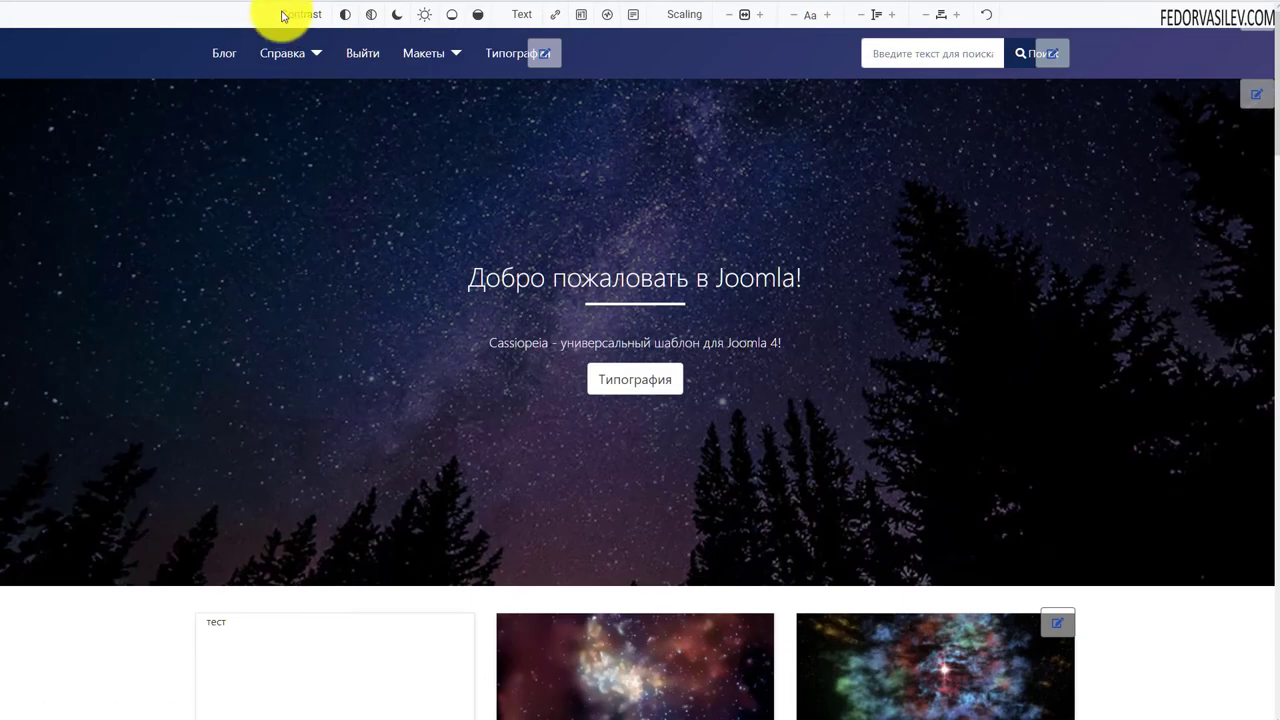
Try the Light contrast, Invert colors and Monochrome modes on the home page and reset them
click(432, 20)
click(342, 18)
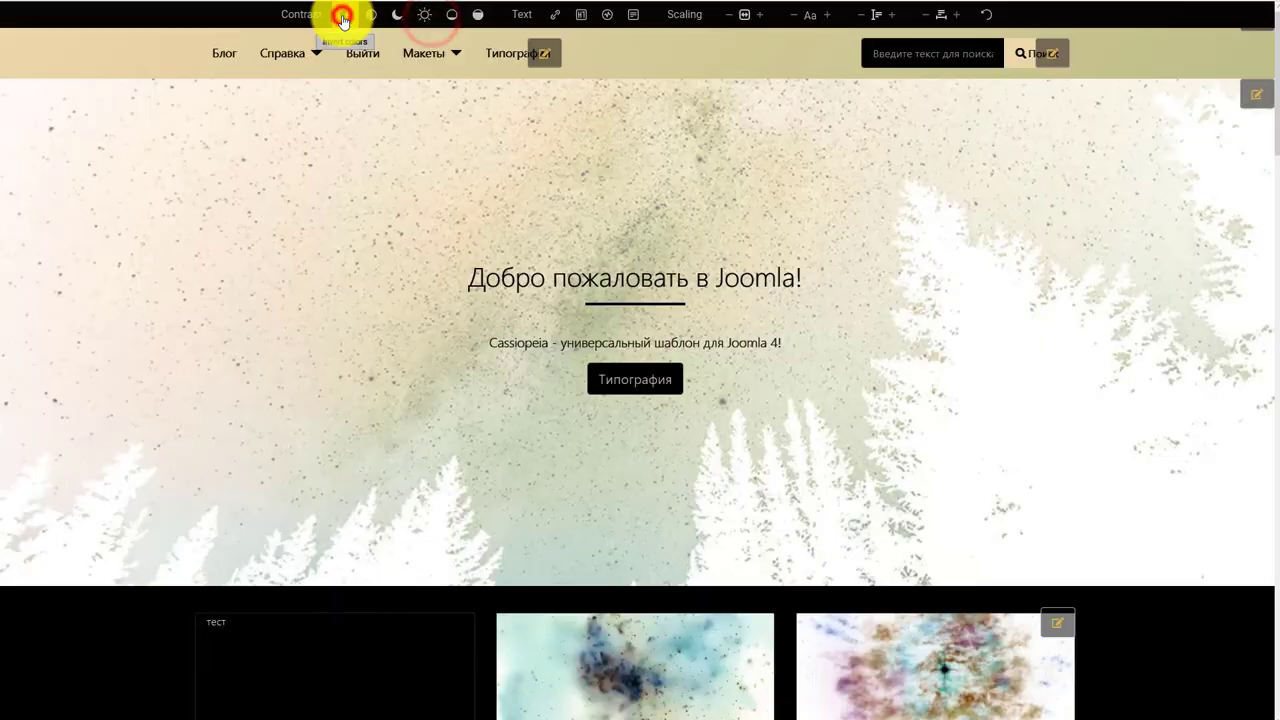
click(369, 20)
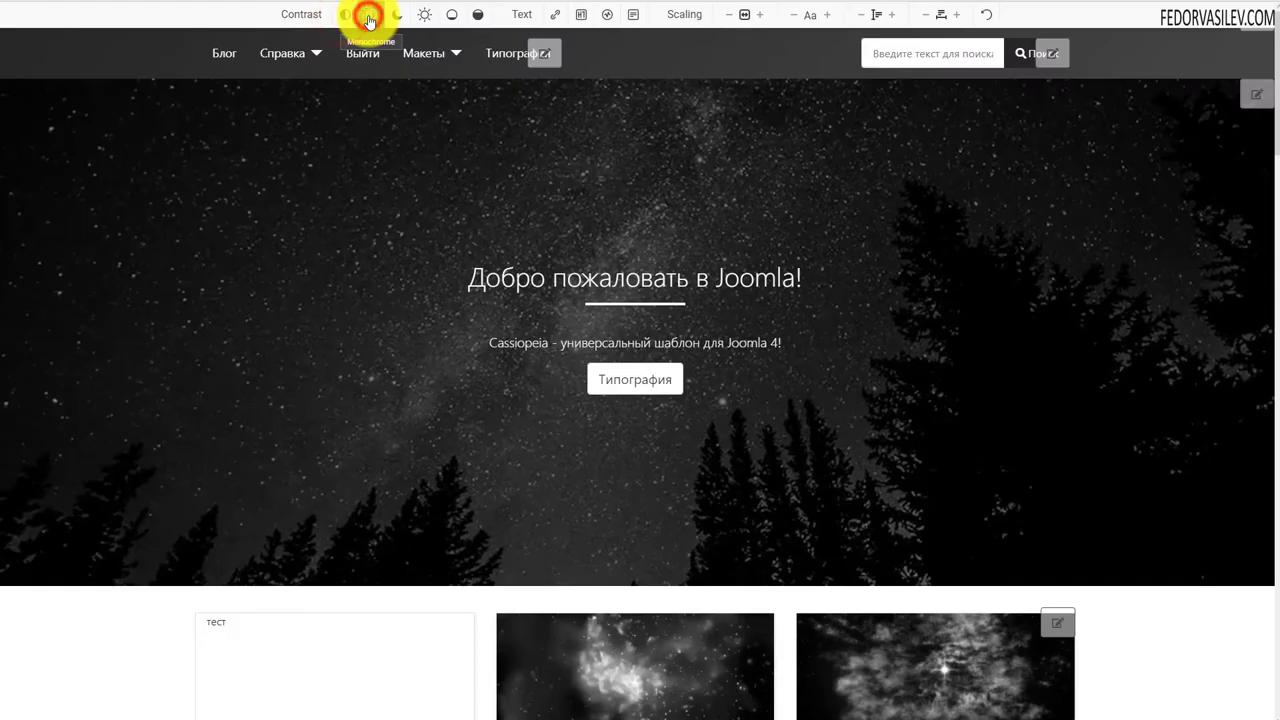
click(983, 16)
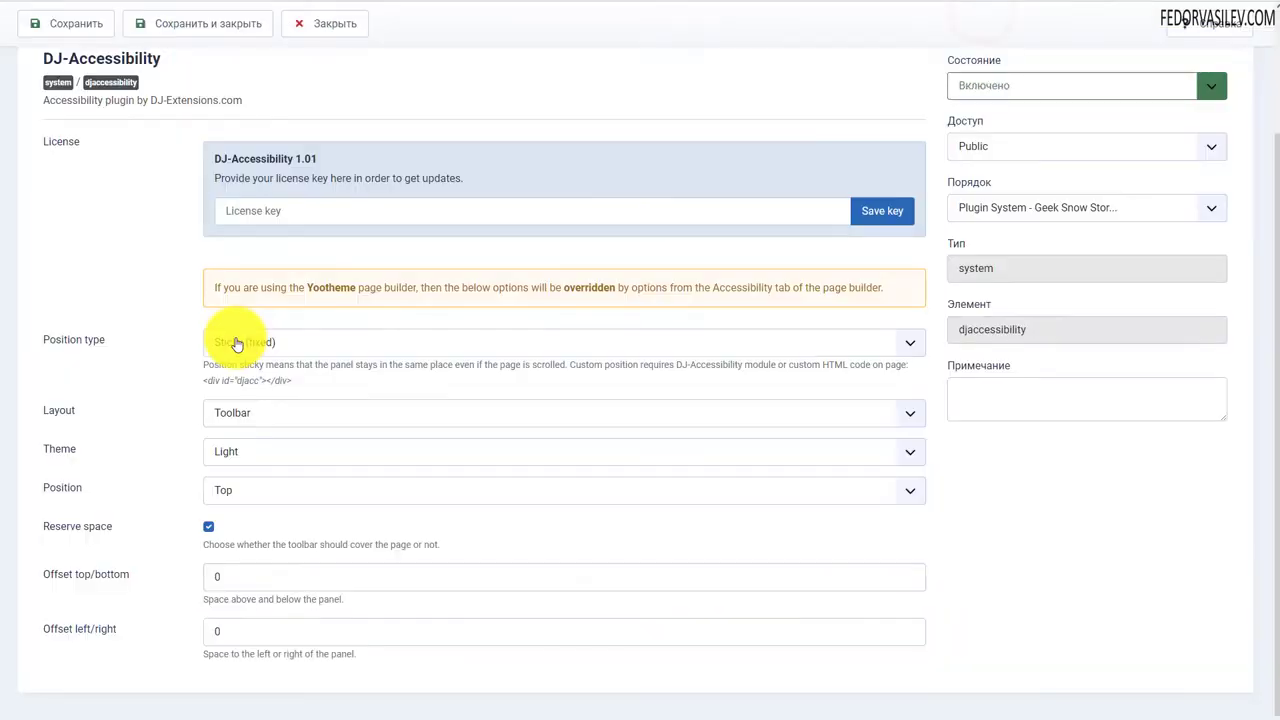
Set the accessibility panel's layout to Popup and review the Position type and Theme options
click(236, 338)
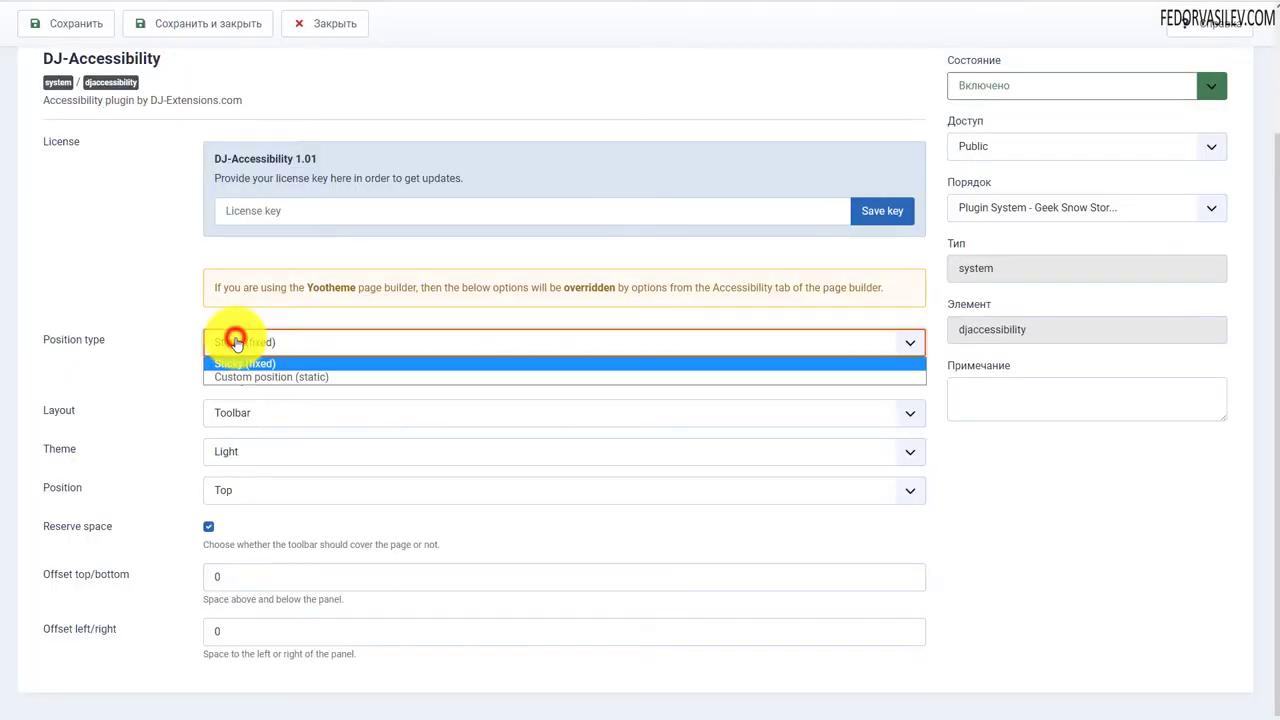
click(155, 310)
click(229, 414)
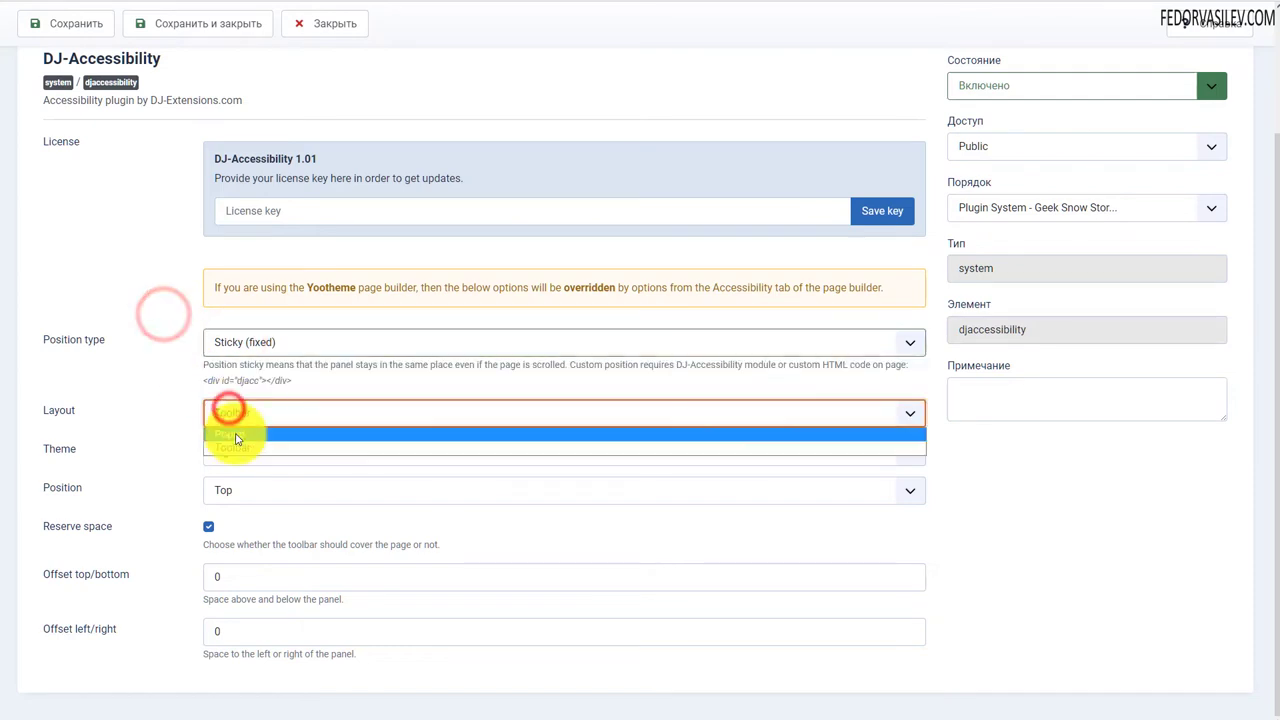
click(235, 433)
scroll(115, 357, down, 3)
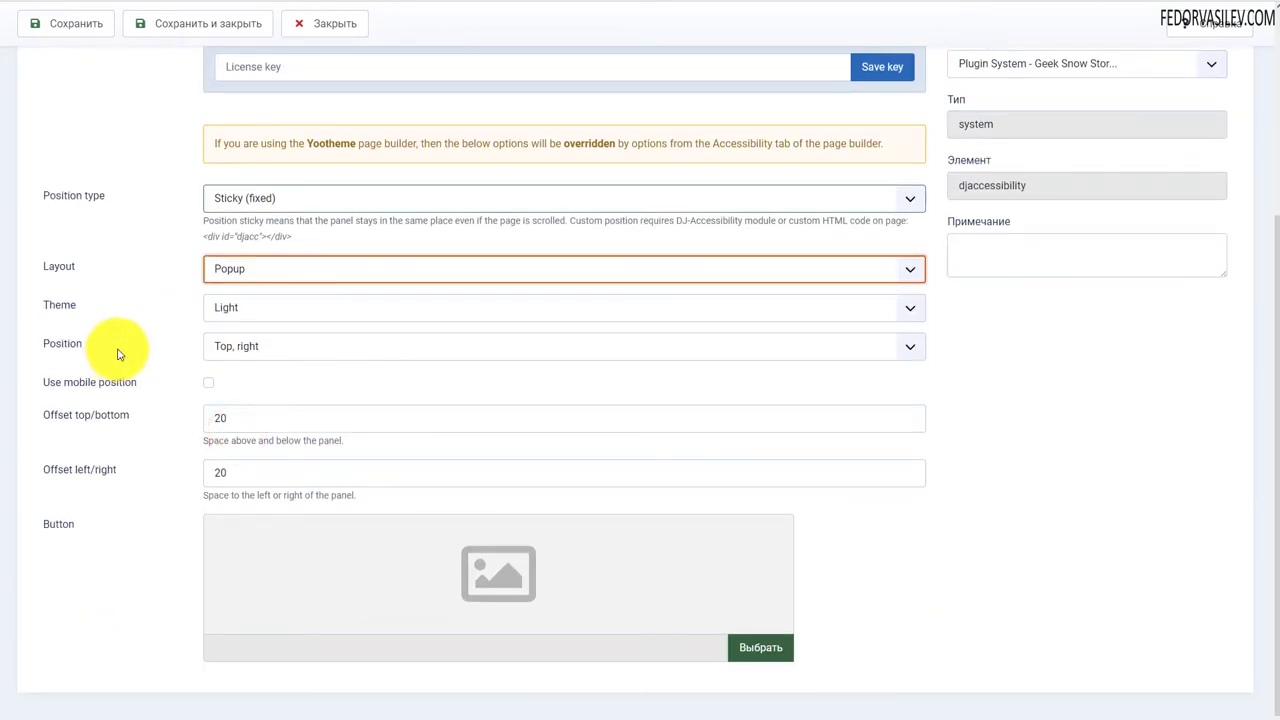
click(235, 305)
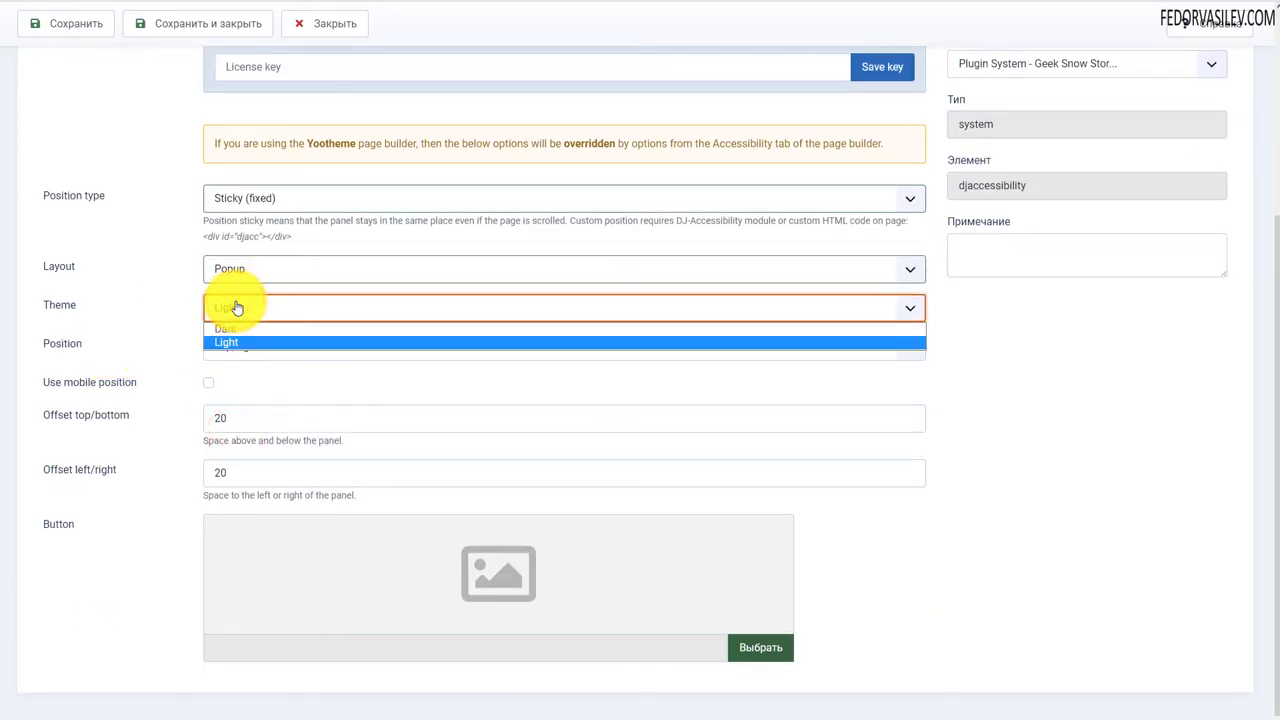
click(163, 289)
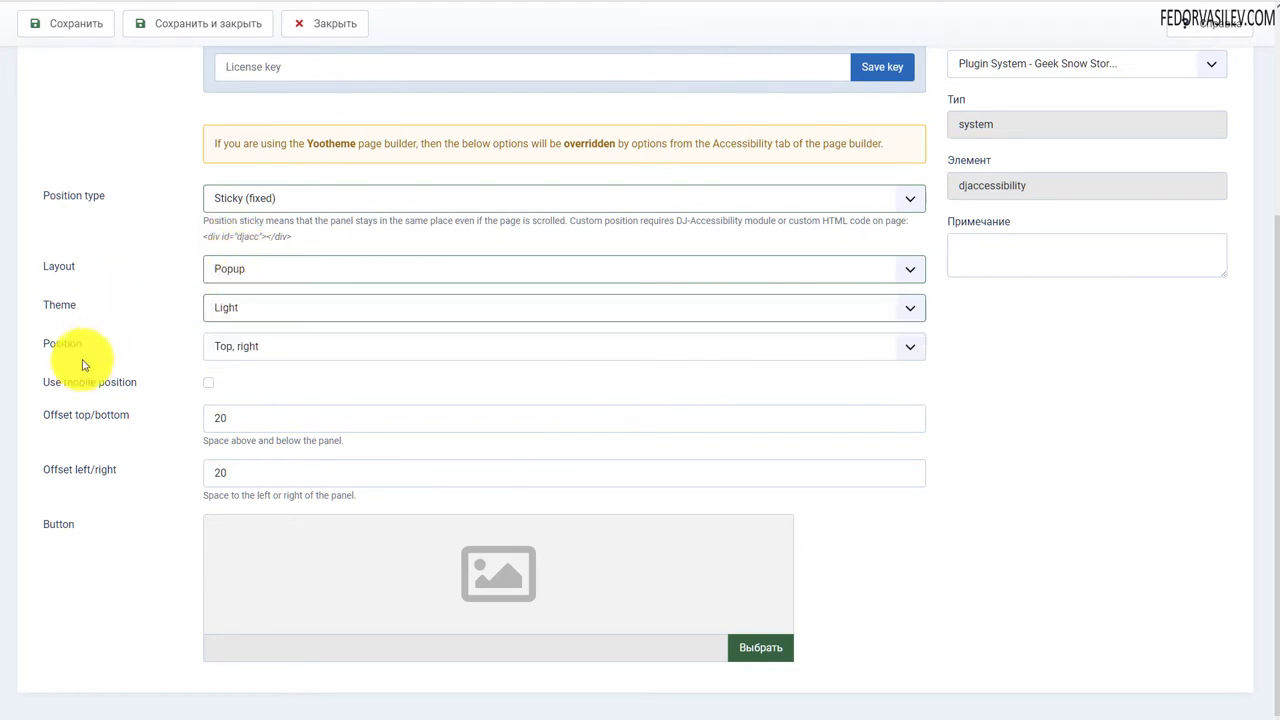
Set the popup's position to Top, left and save the plugin
click(242, 347)
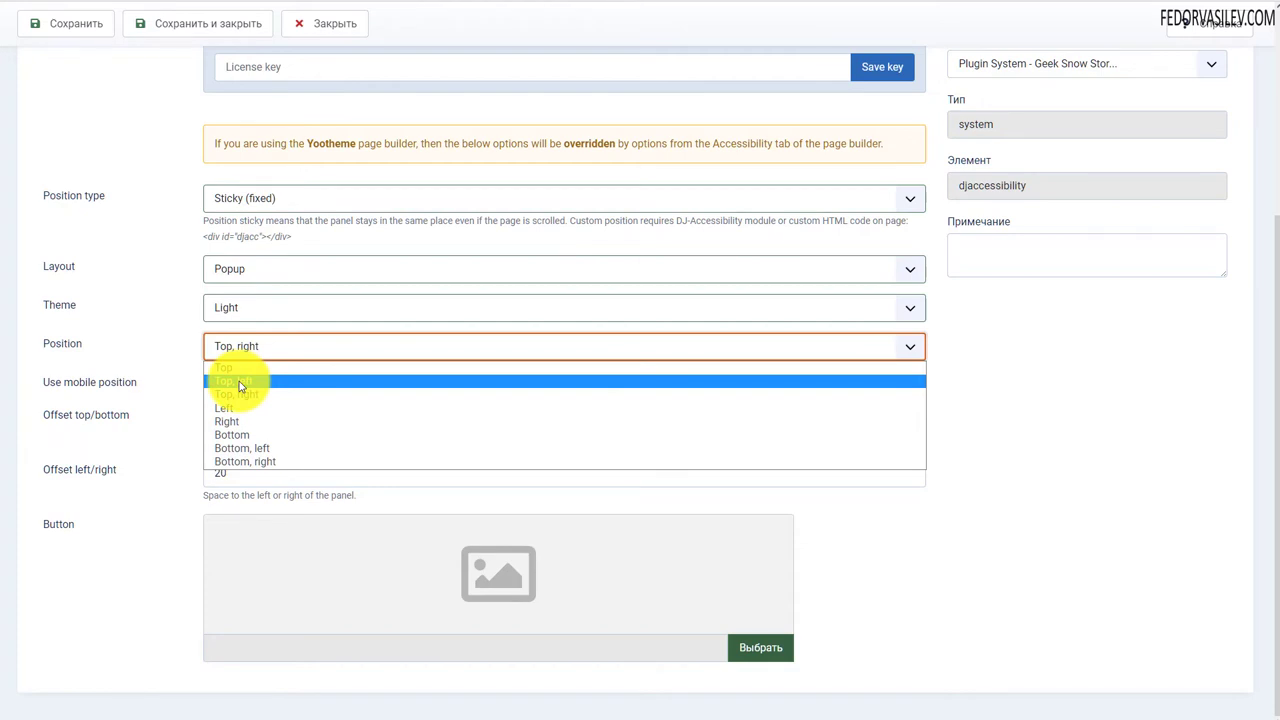
click(239, 381)
scroll(100, 343, up, 1)
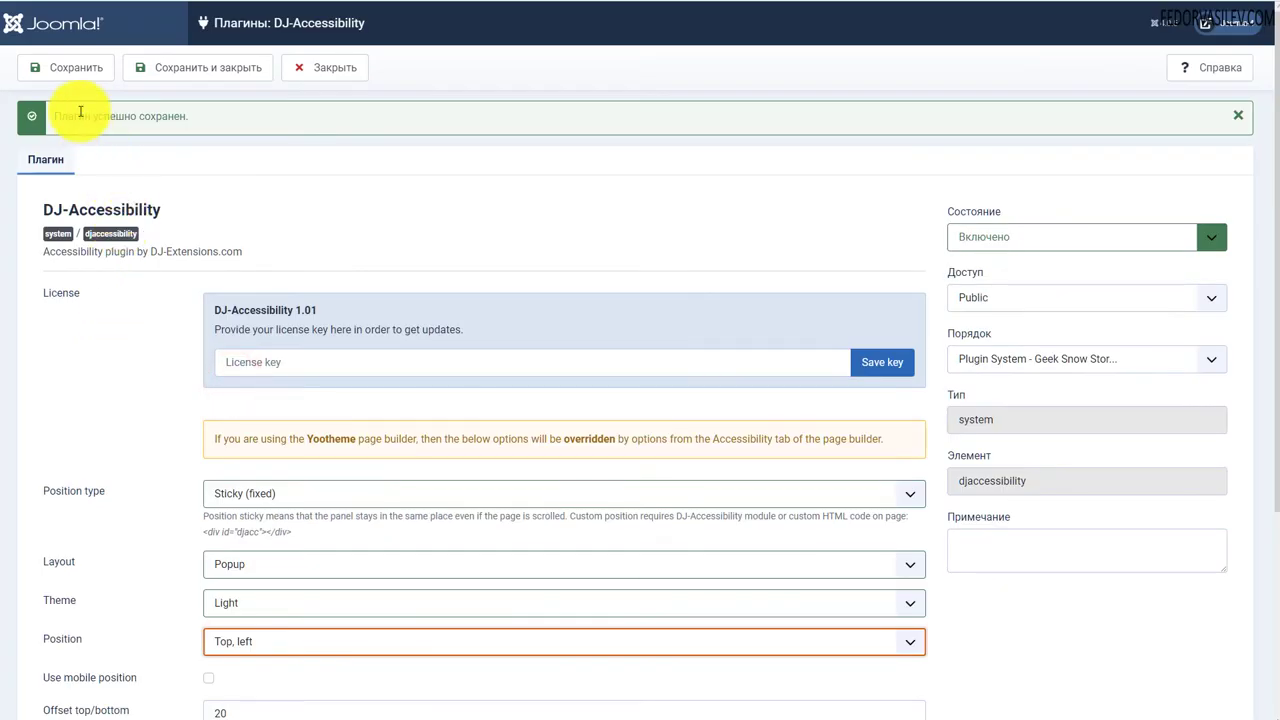
click(93, 70)
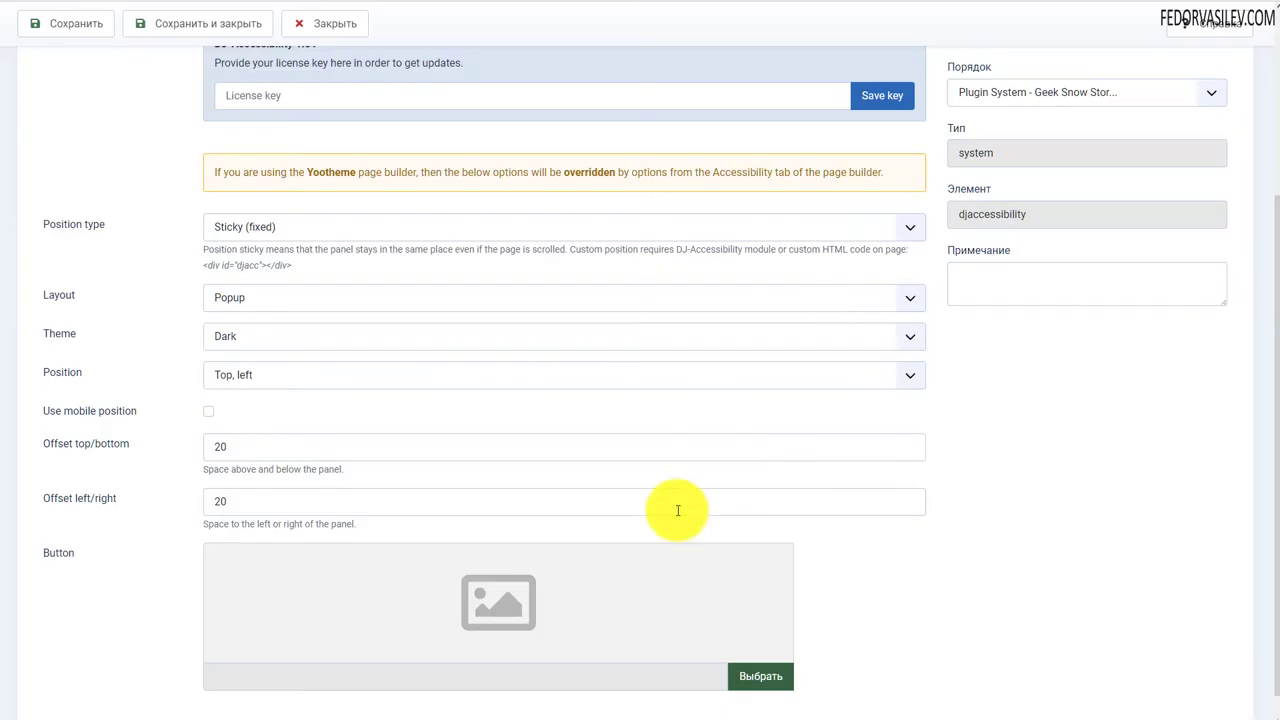
Set the popup's position to Top, right and enable the separate mobile position
click(349, 372)
click(285, 422)
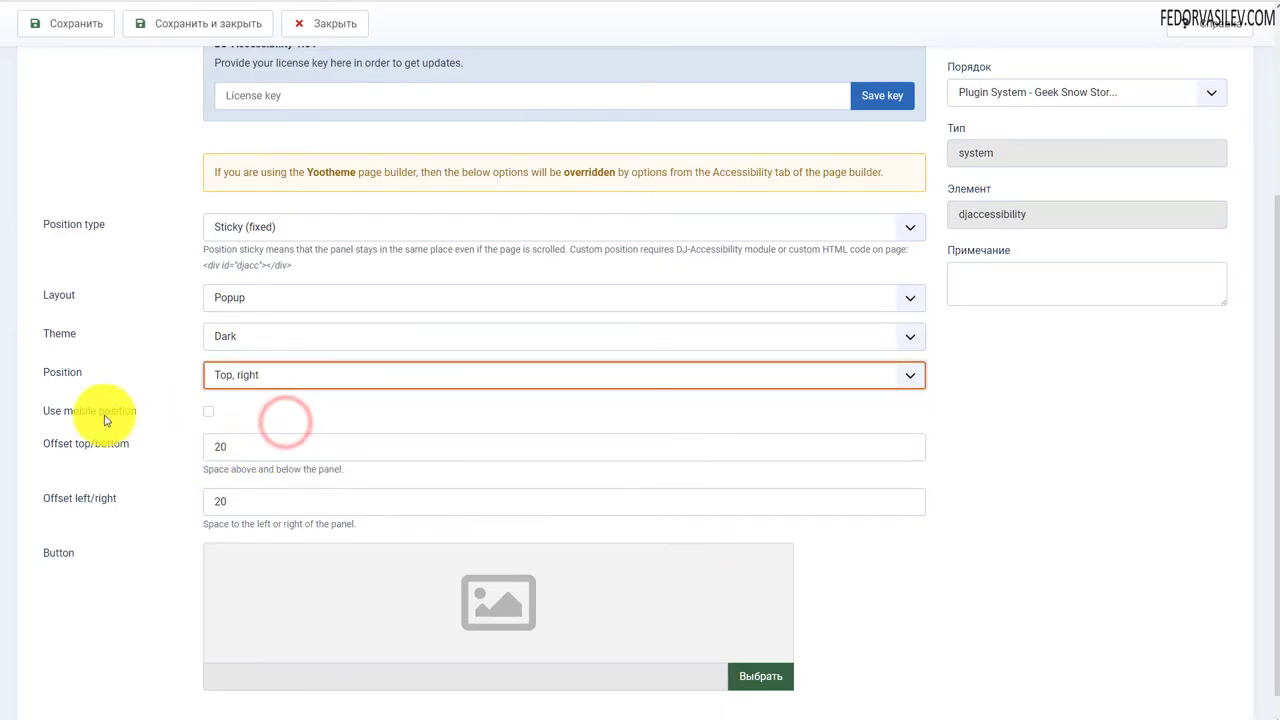
click(208, 411)
scroll(130, 405, down, 1)
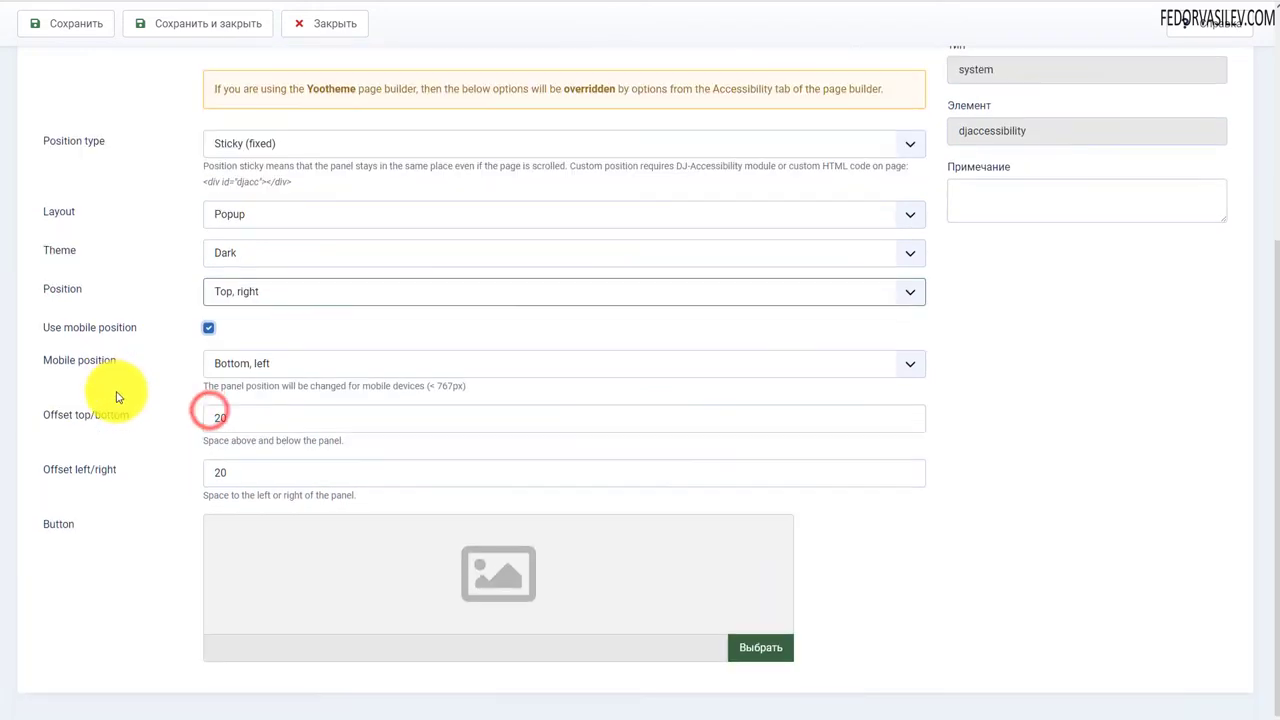
Examine the available mobile positions and the hint about the screen width at which the mobile position applies
click(280, 363)
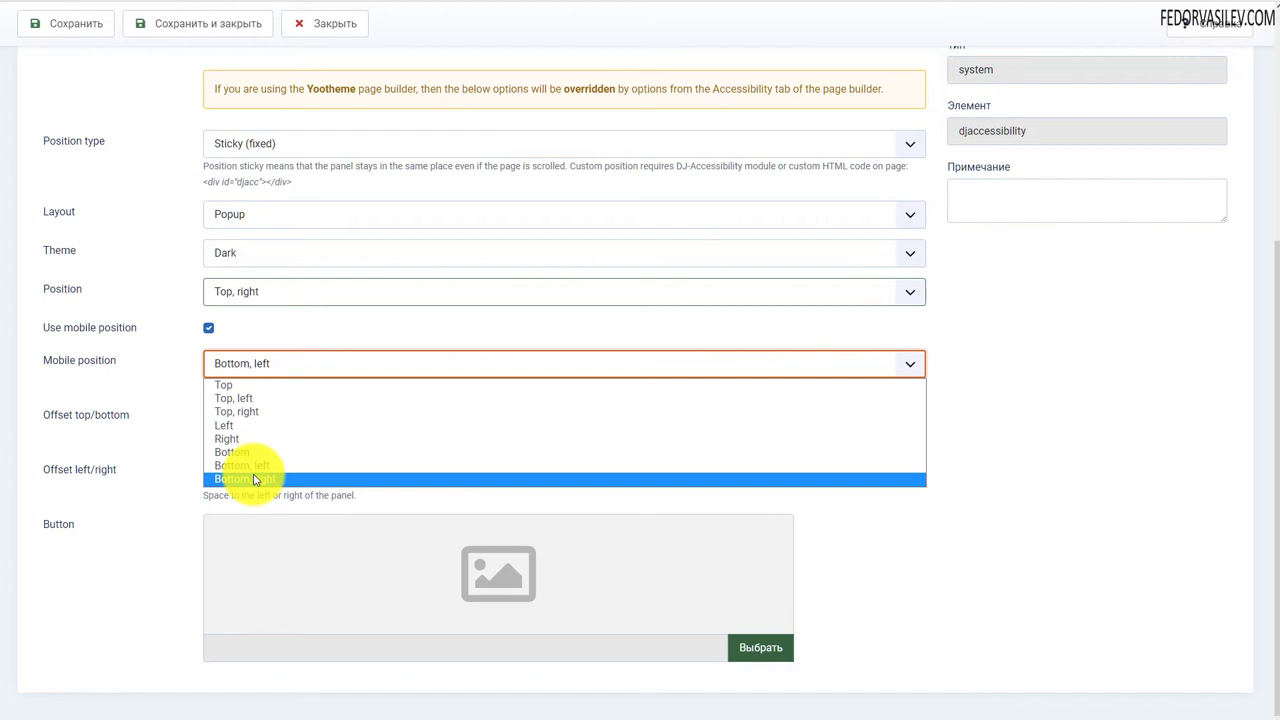
click(237, 317)
drag(432, 388, 357, 386)
click(437, 388)
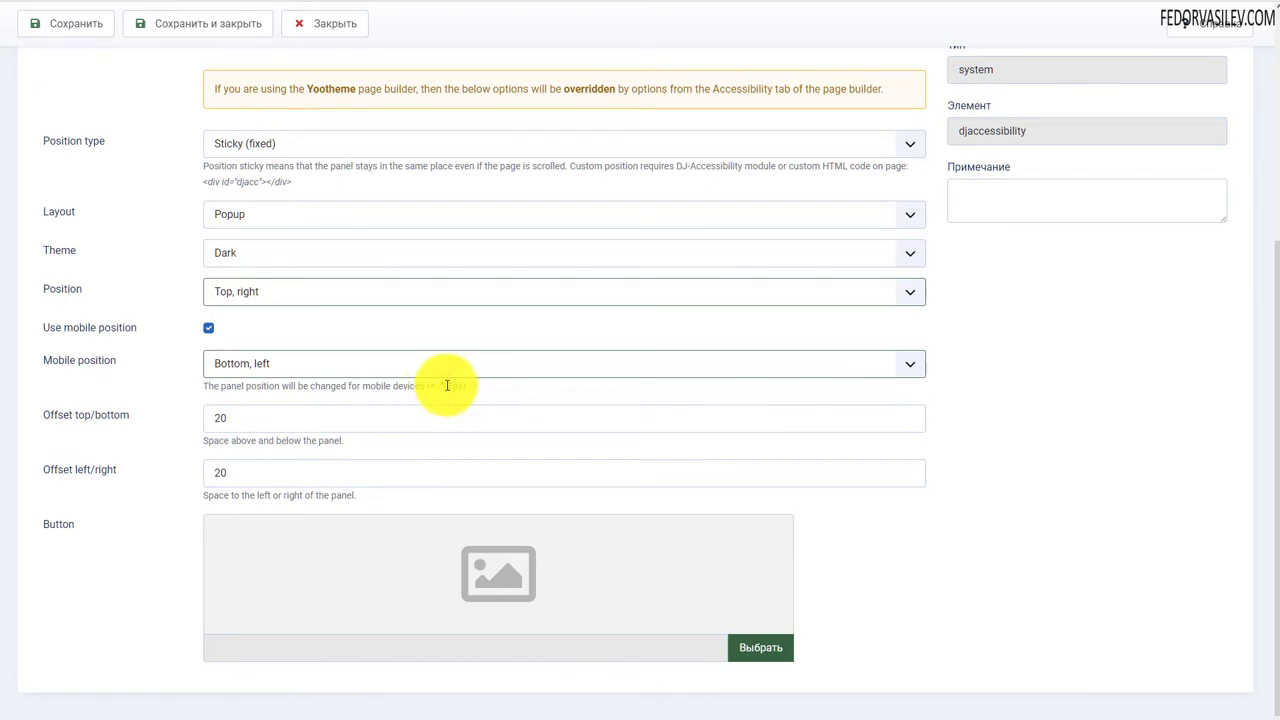
drag(466, 386, 416, 388)
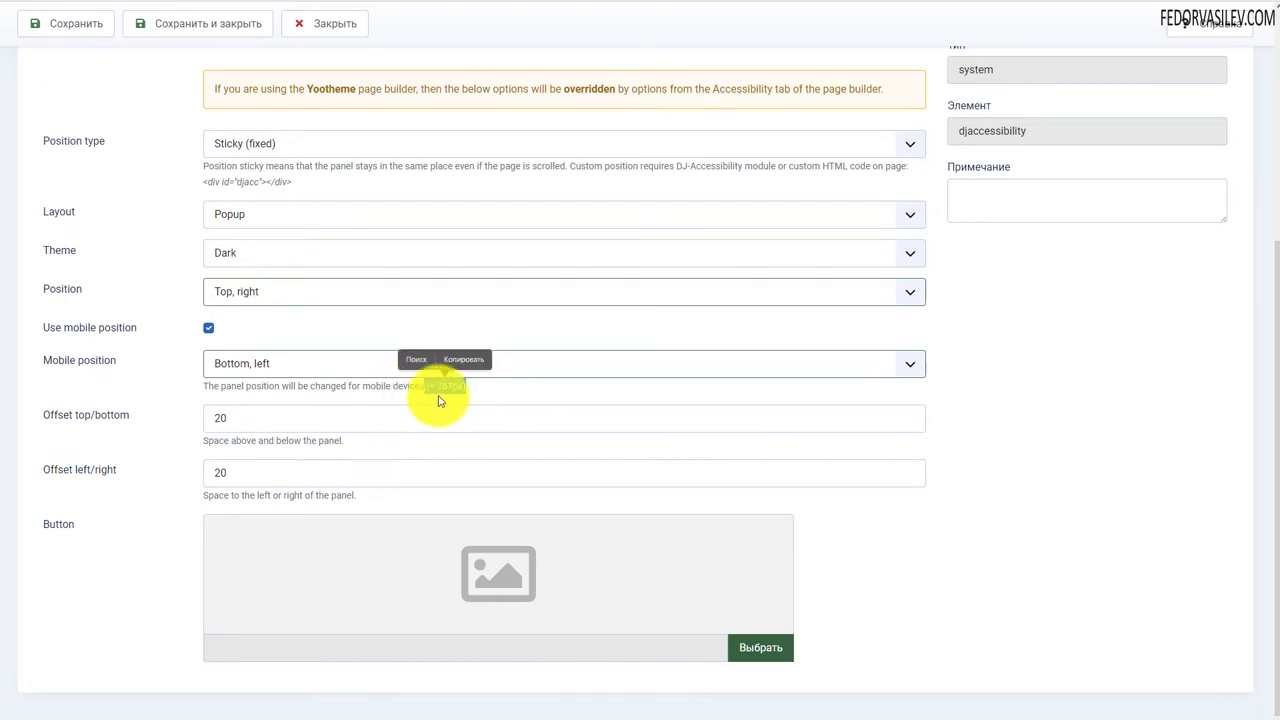
click(437, 391)
drag(476, 382, 432, 398)
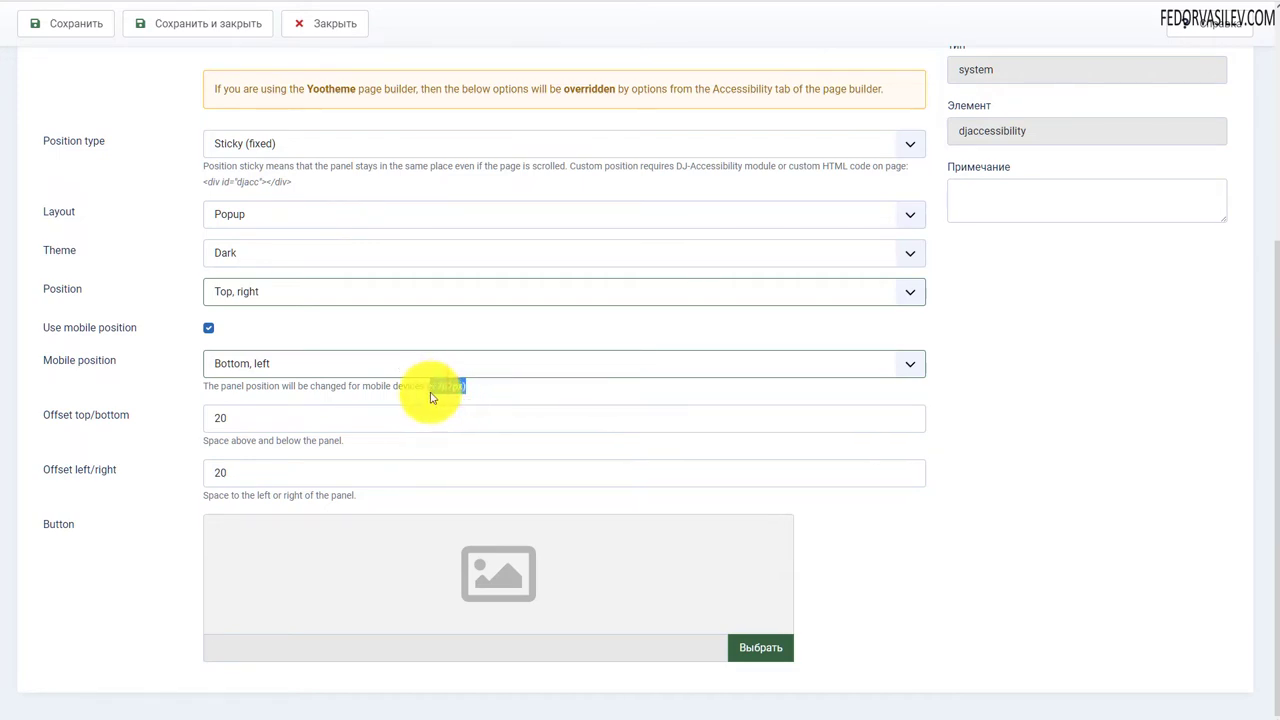
click(271, 364)
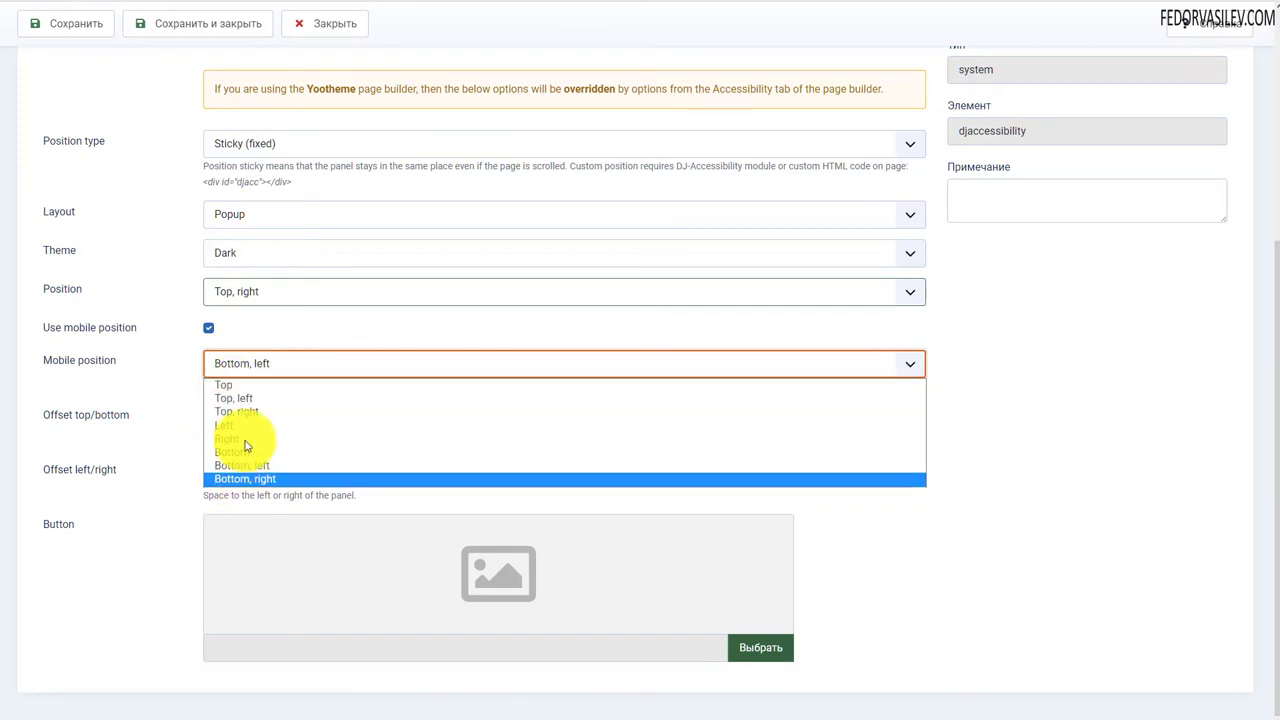
click(163, 398)
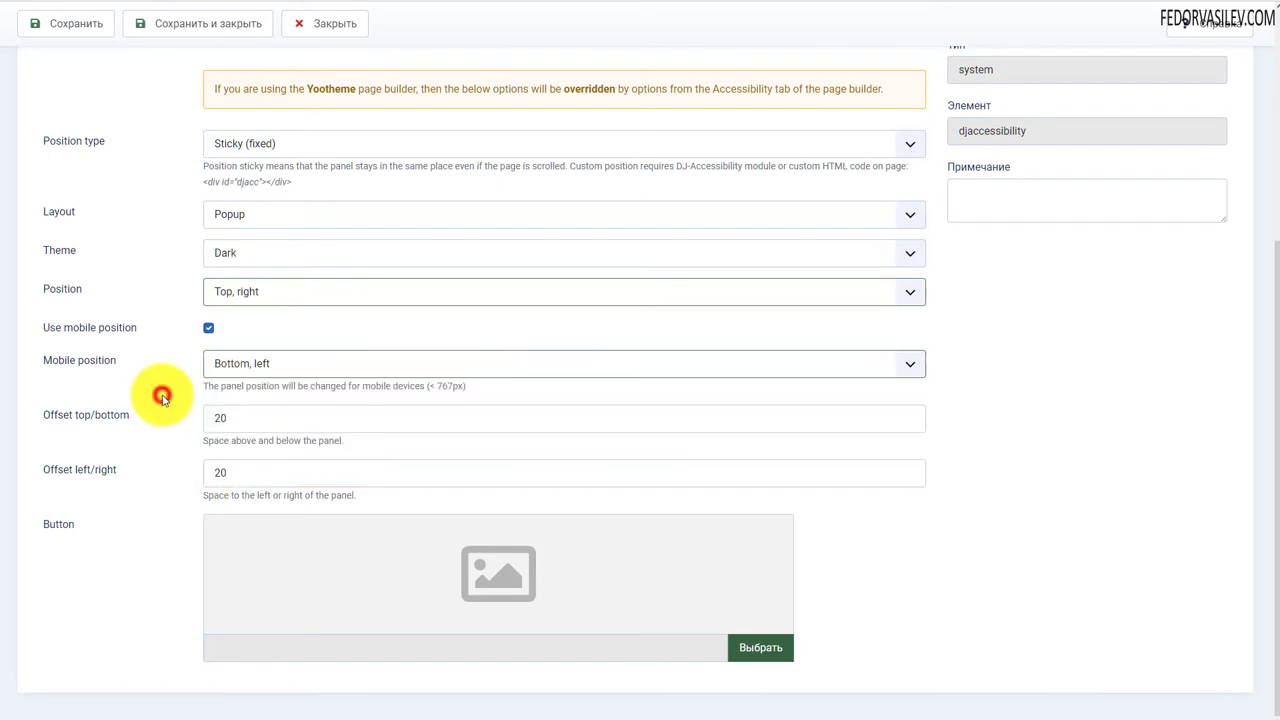
scroll(163, 398, up, 2)
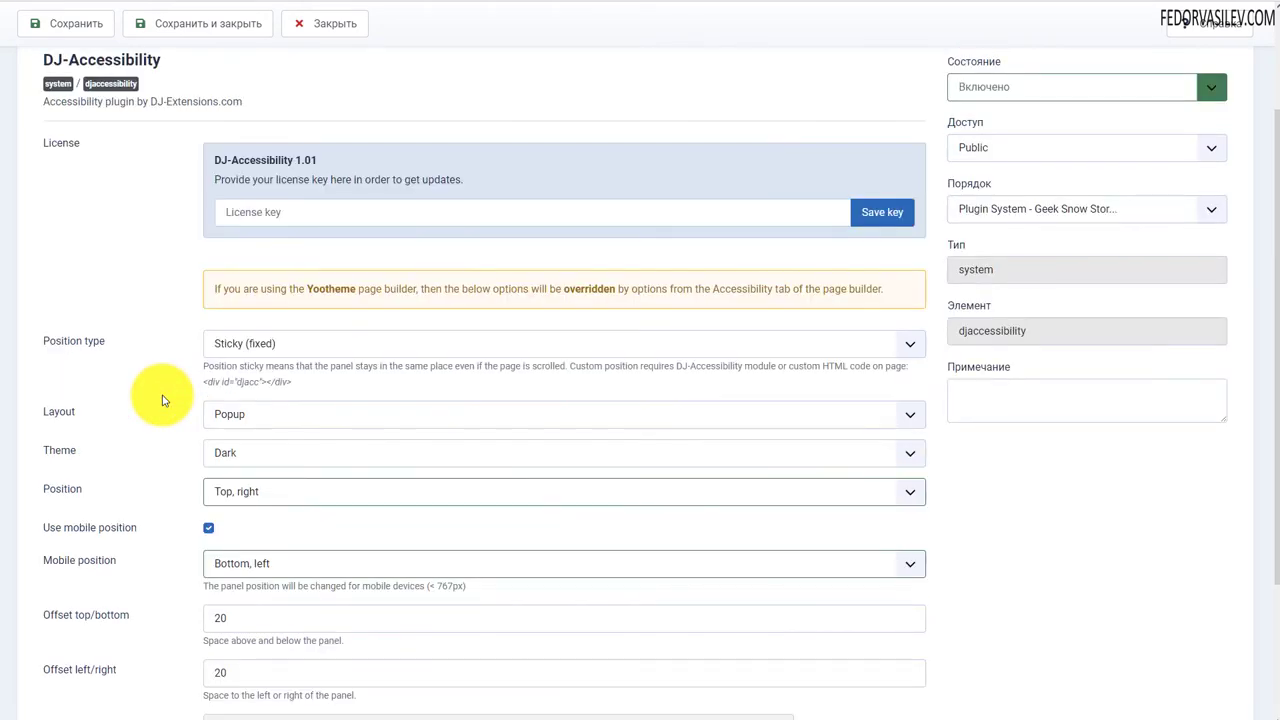
scroll(163, 398, up, 2)
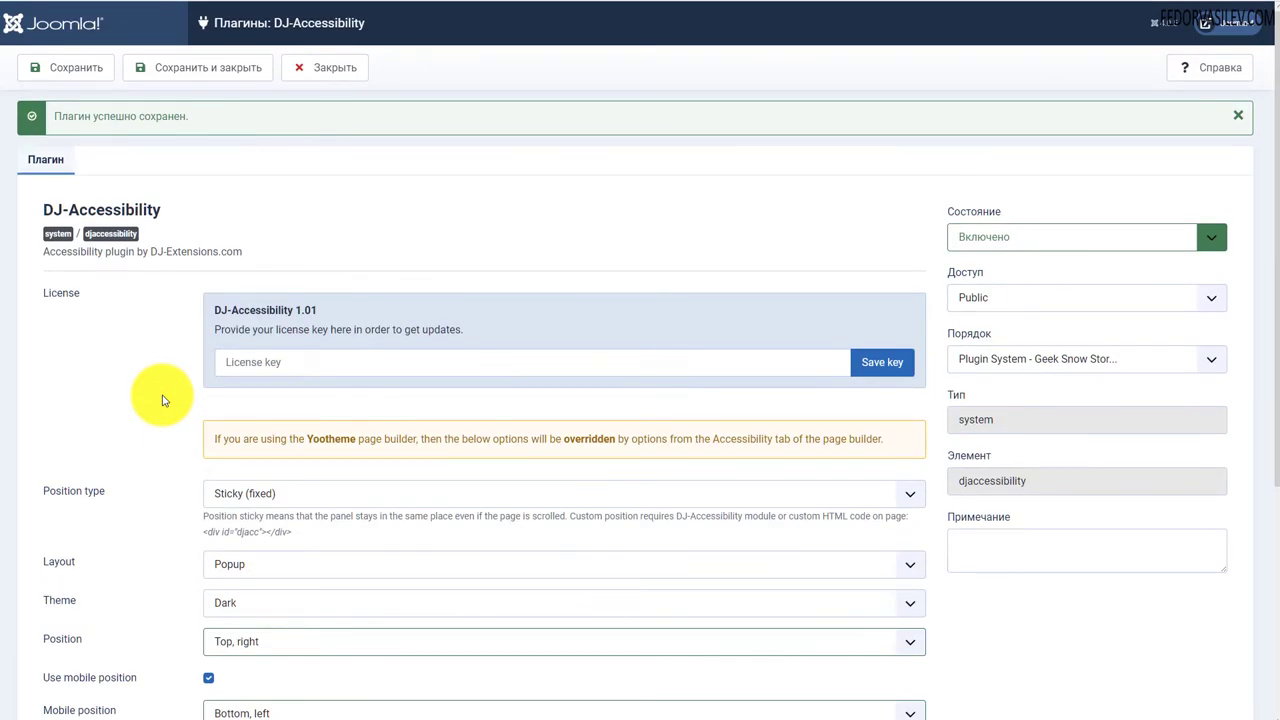
scroll(163, 400, down, 3)
click(207, 330)
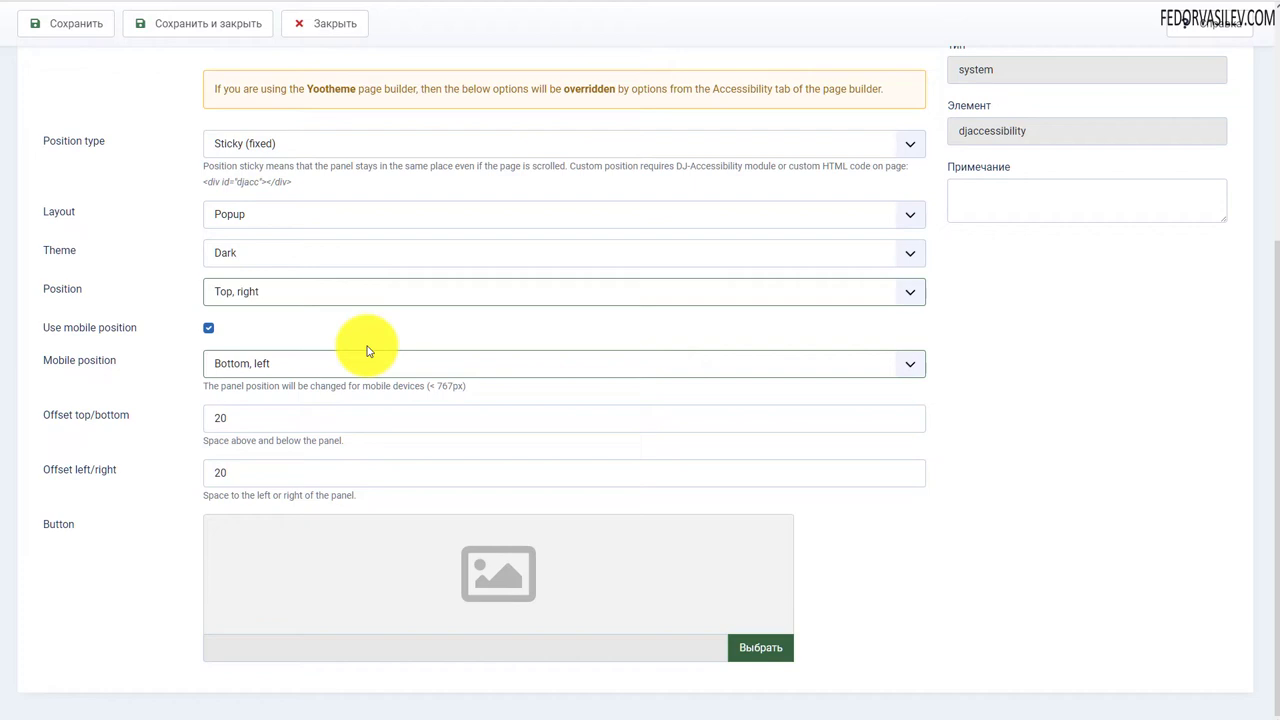
click(309, 363)
click(171, 374)
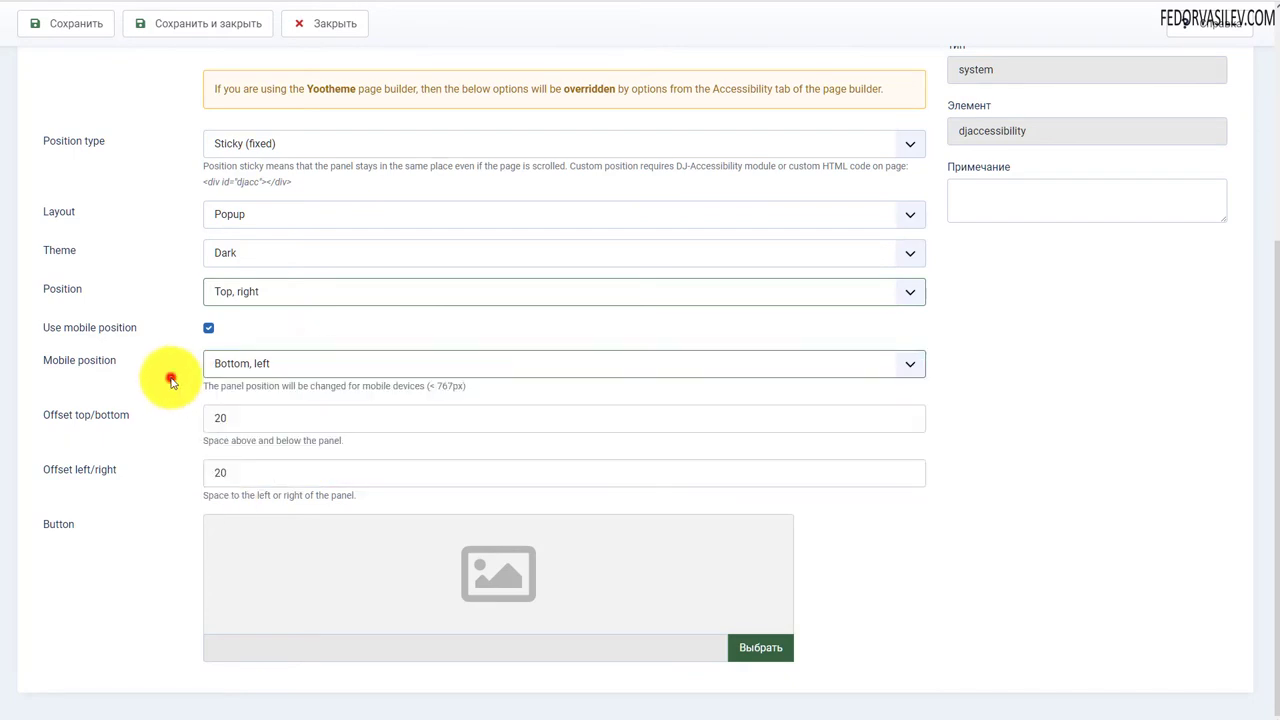
scroll(210, 380, up, 2)
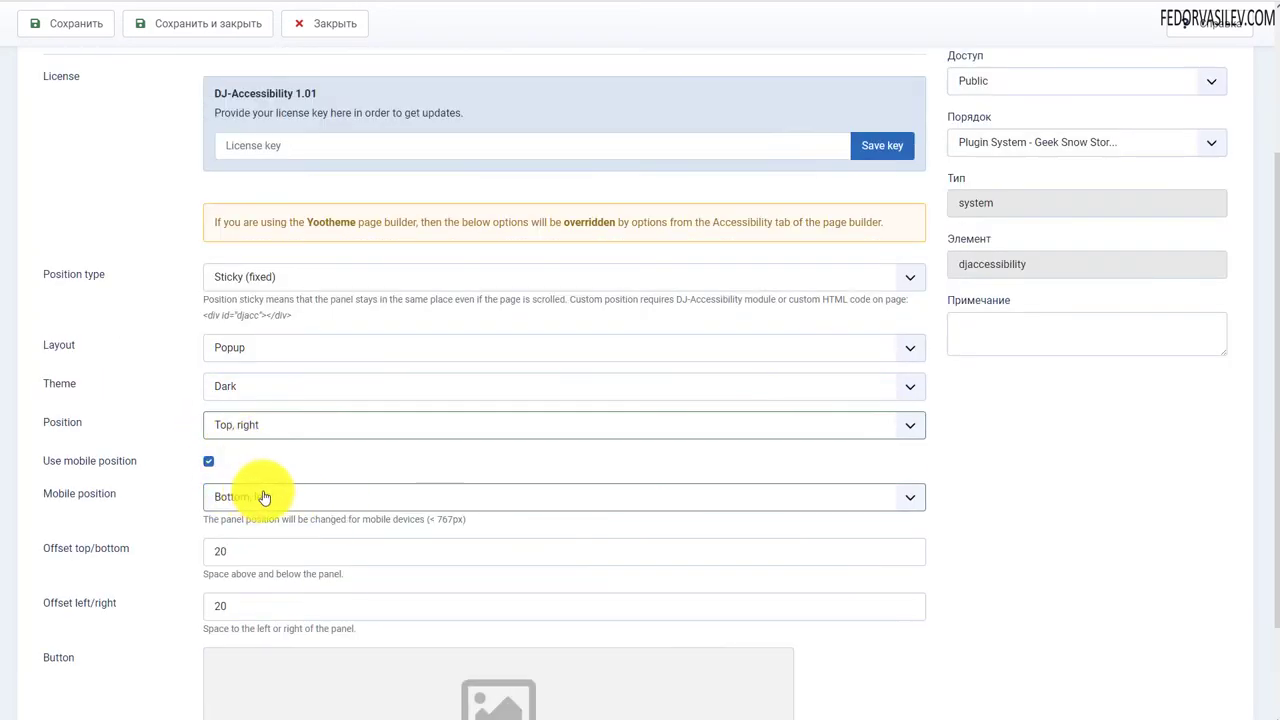
scroll(290, 470, down, 1)
Disable the separate mobile position and highlight the top/bottom and left/right offset values
click(208, 394)
double_click(240, 430)
double_click(241, 484)
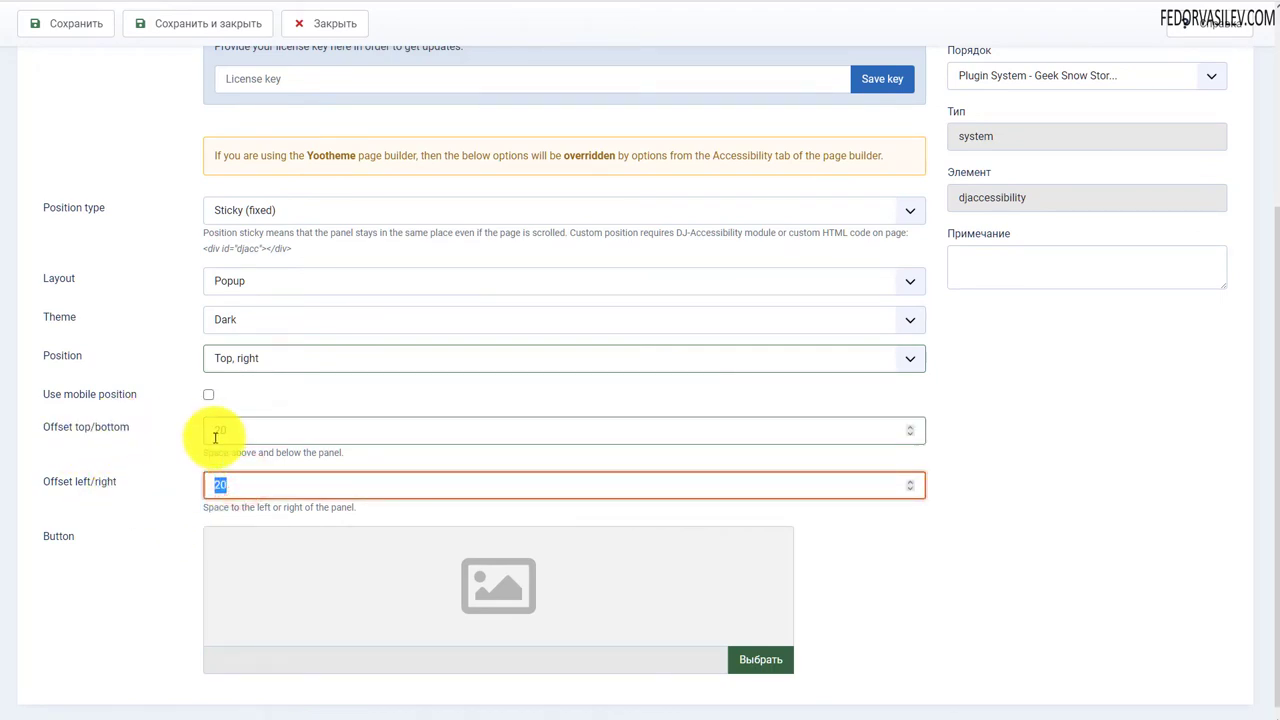
Compare the spacing around the Accessibility Tools panel on the home page with the plugin's two offset values
click(414, 3)
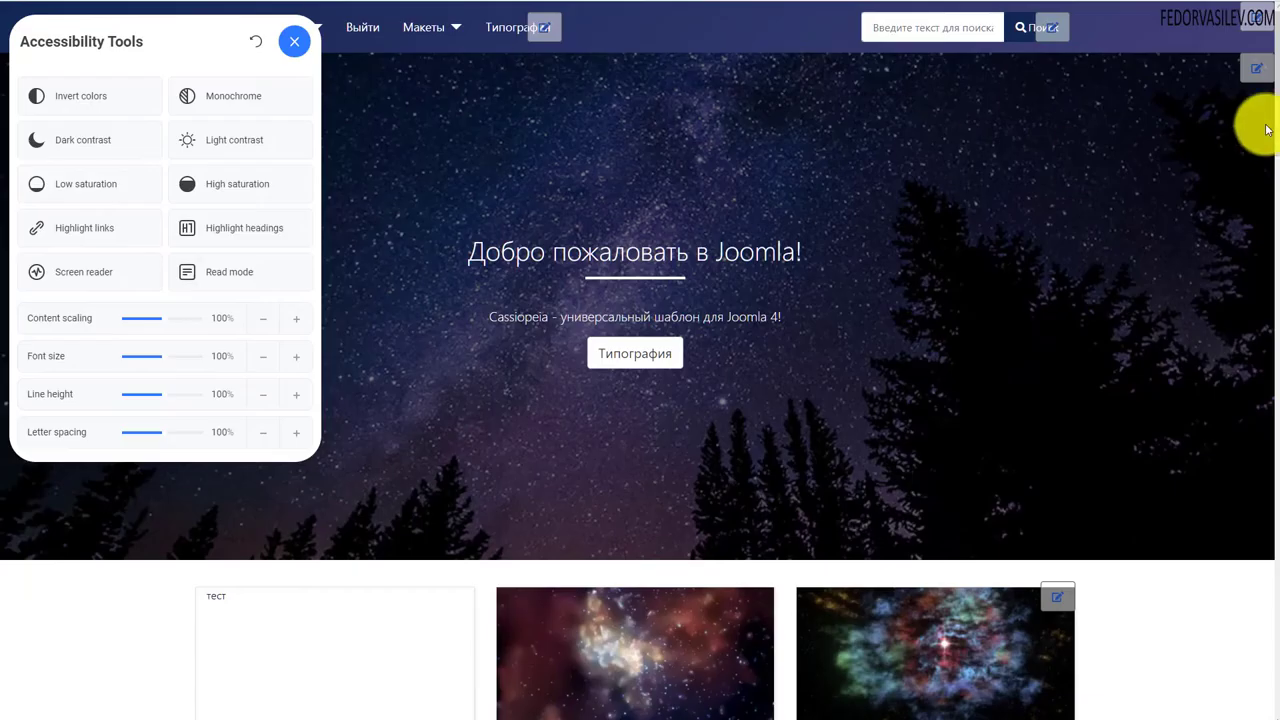
click(392, 70)
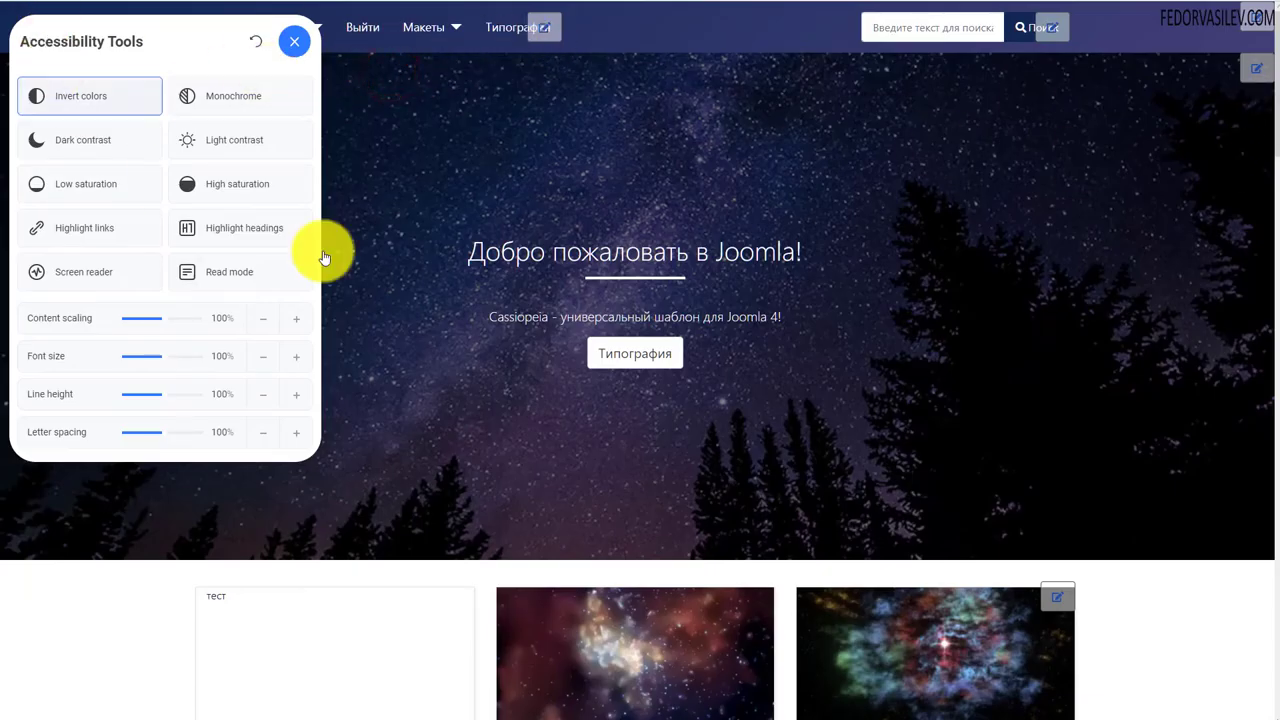
key(Escape)
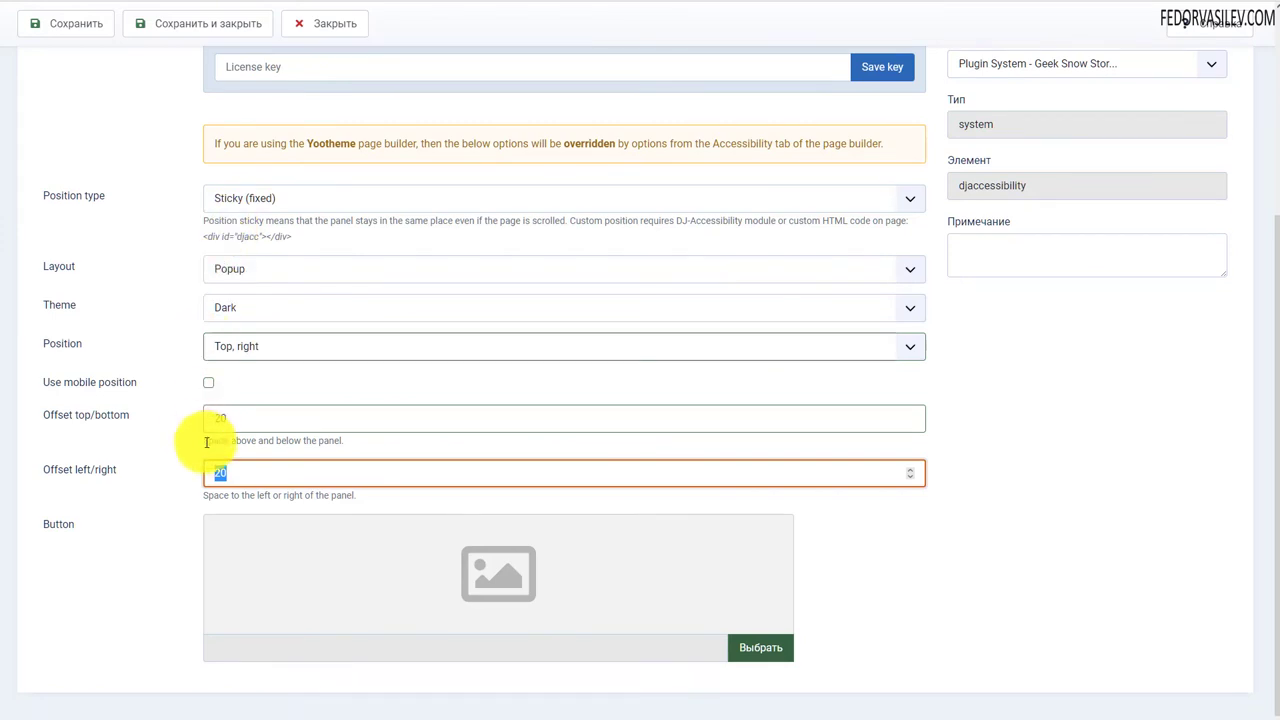
double_click(226, 417)
double_click(217, 463)
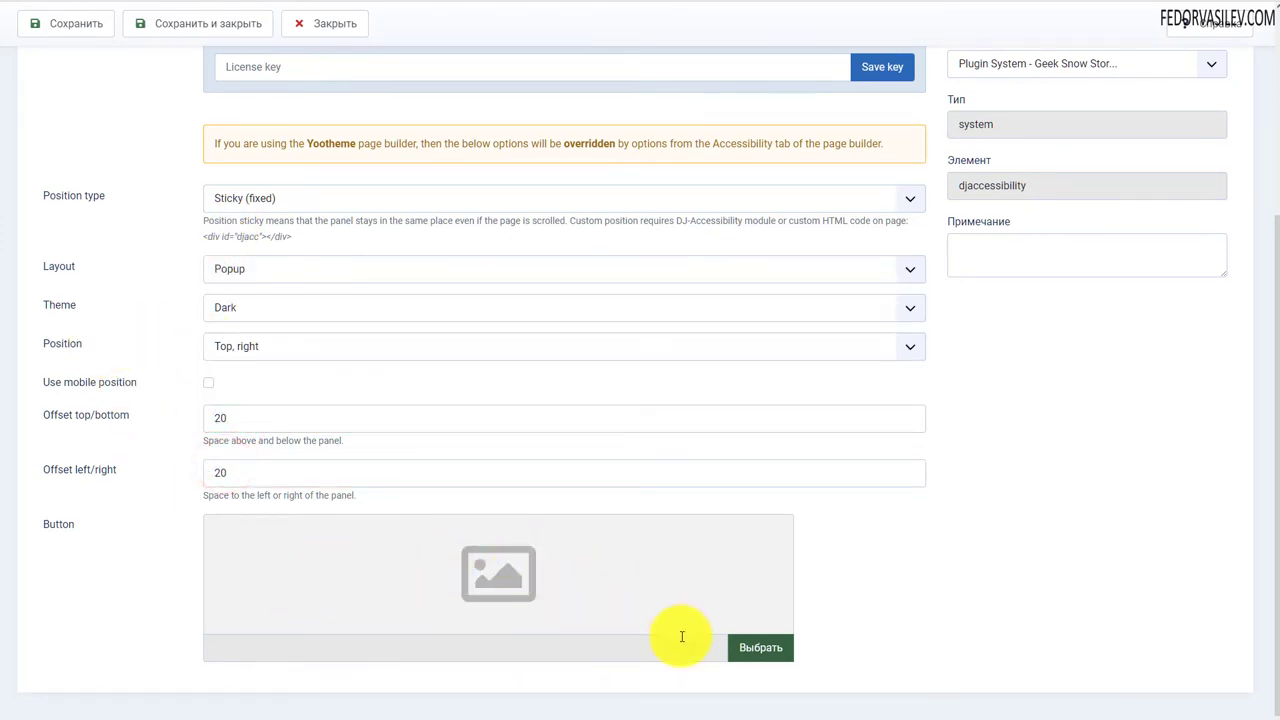
Open the image selection for the popup button and check the button while scrolling the site's home page
click(755, 652)
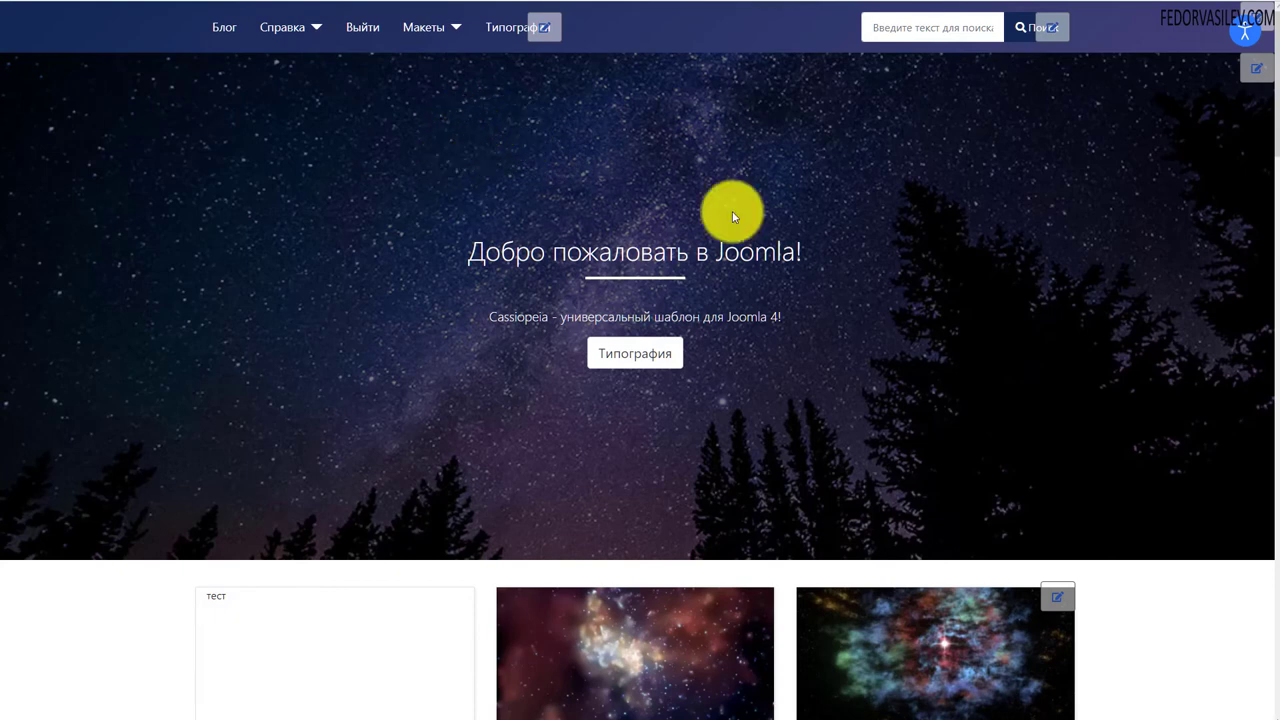
scroll(1103, 186, down, 3)
scroll(1093, 189, up, 3)
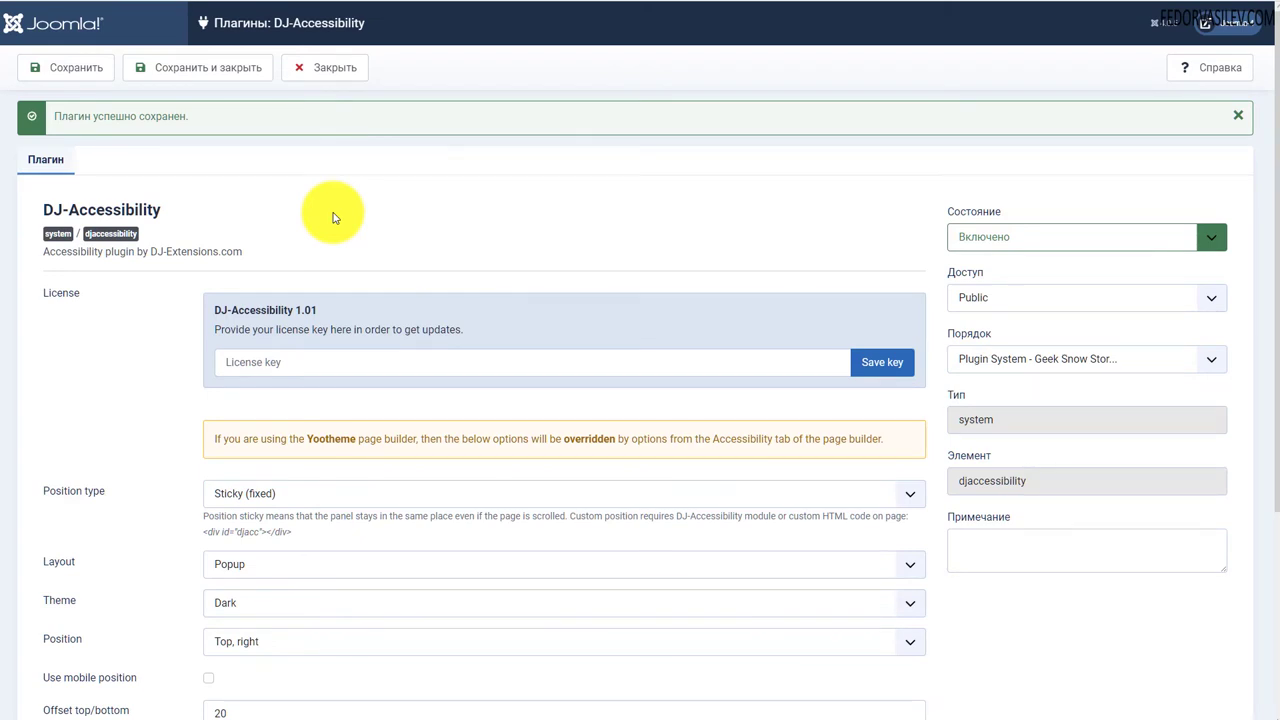
Close the plugin and make "Gridbox - По умолчанию" the default site template style
click(325, 67)
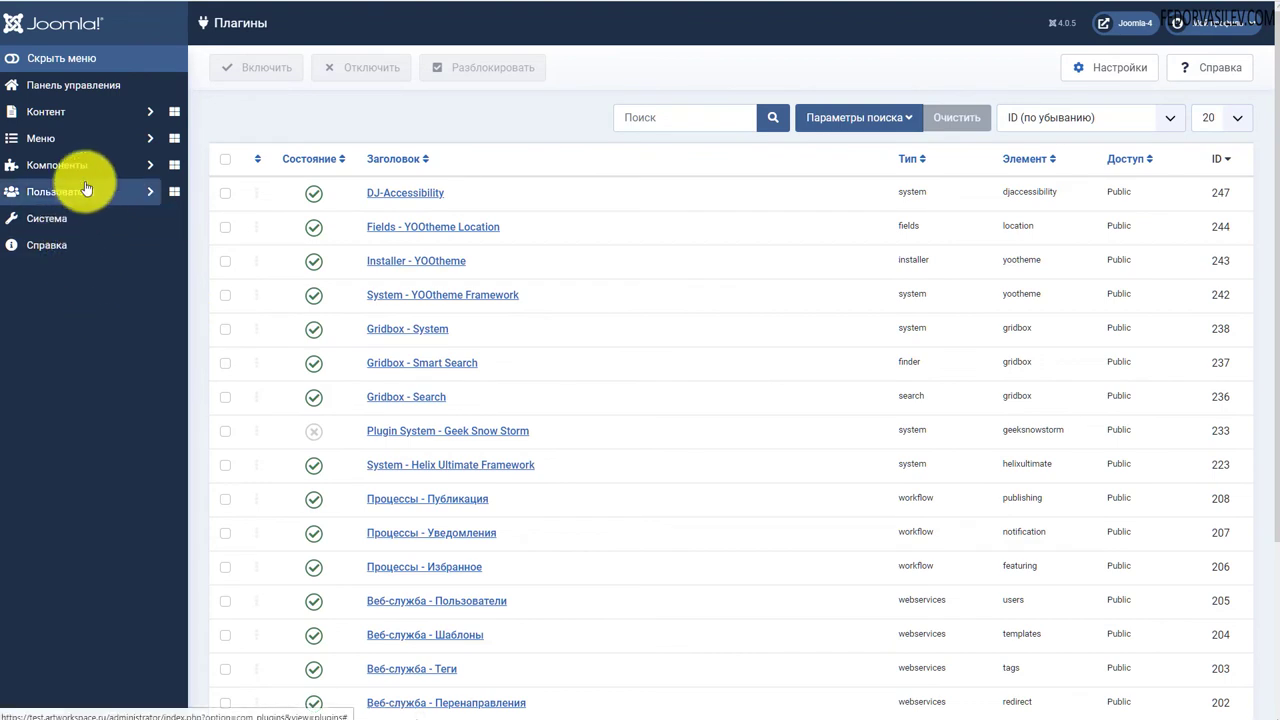
click(77, 222)
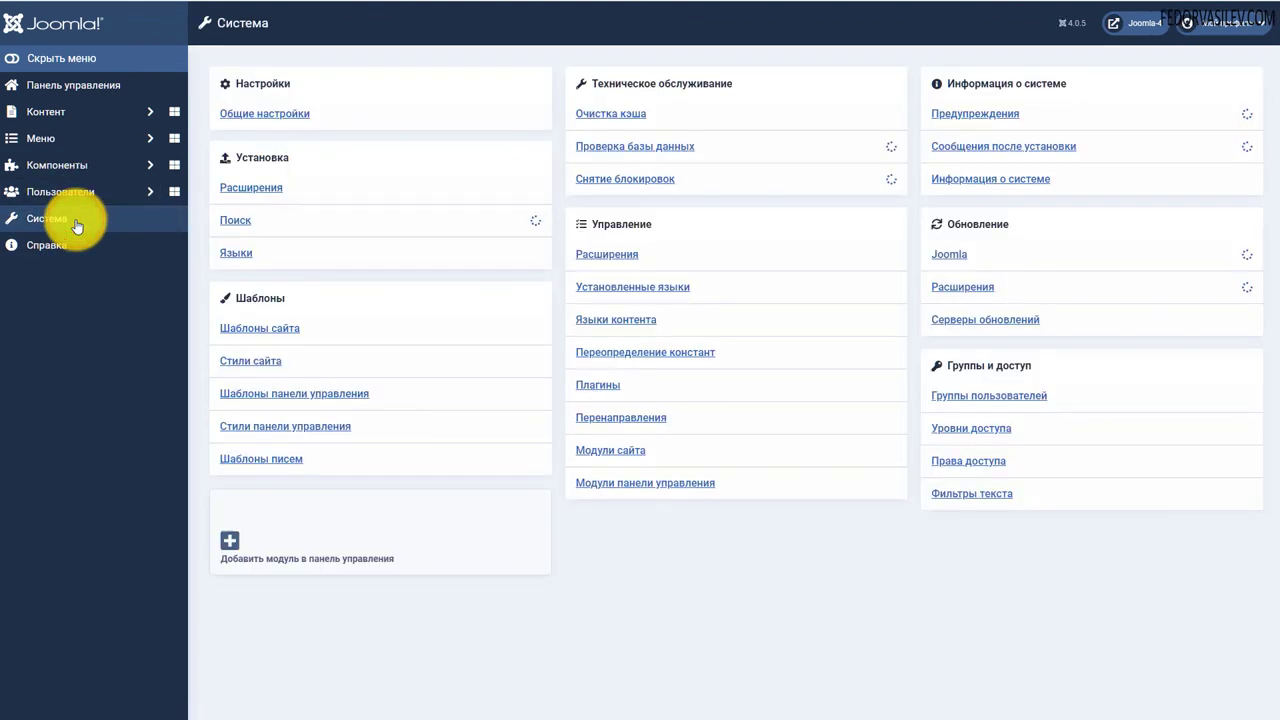
click(231, 360)
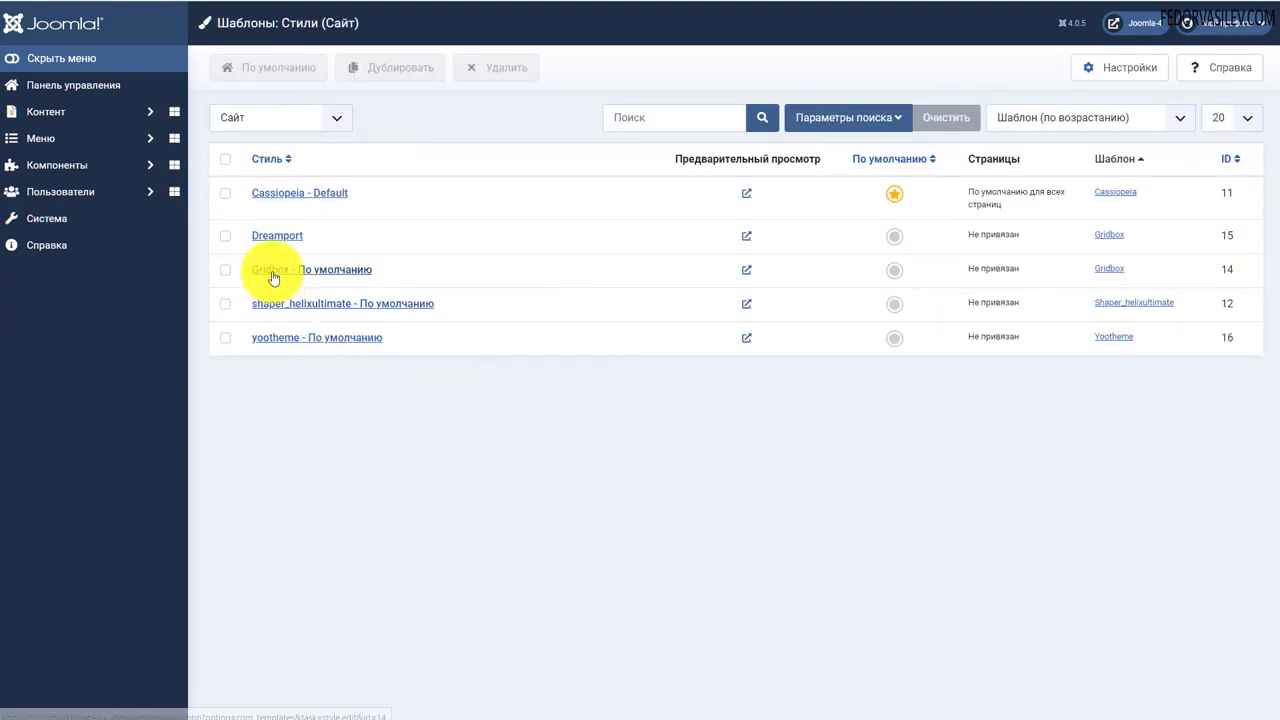
click(896, 274)
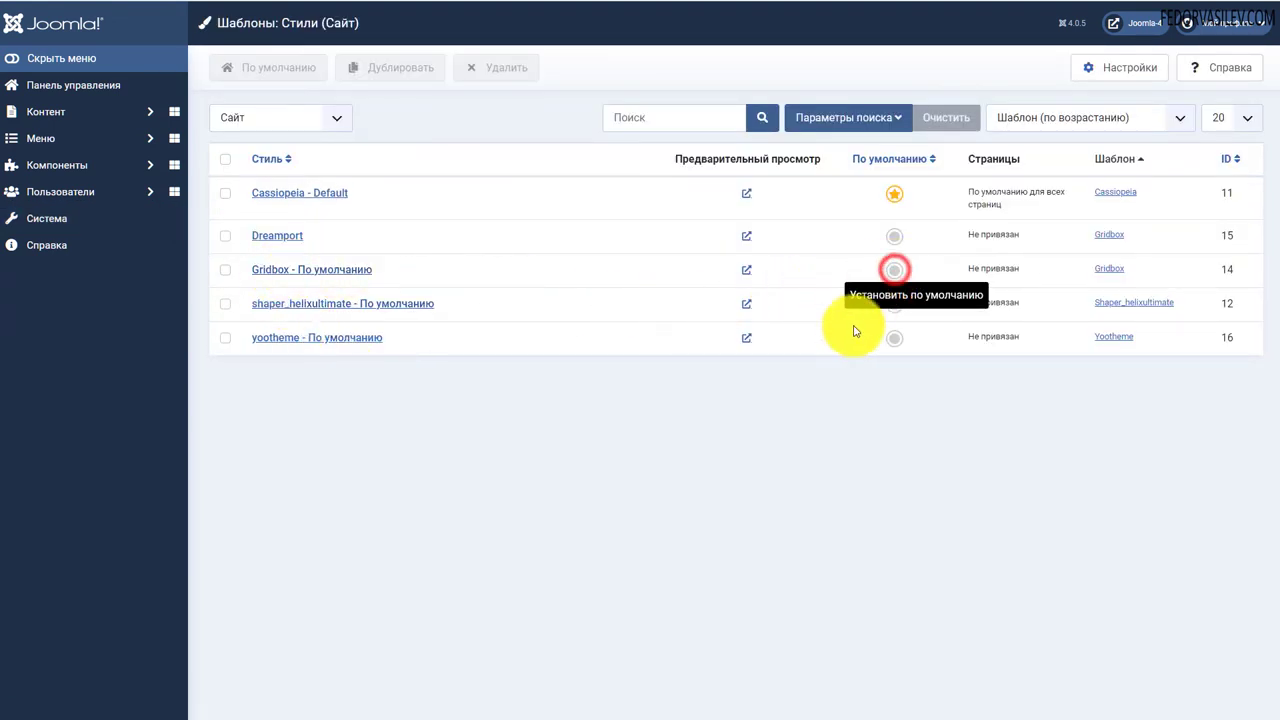
Make the Dreamport menu's Home item (alias home-3) the site's home page
click(74, 141)
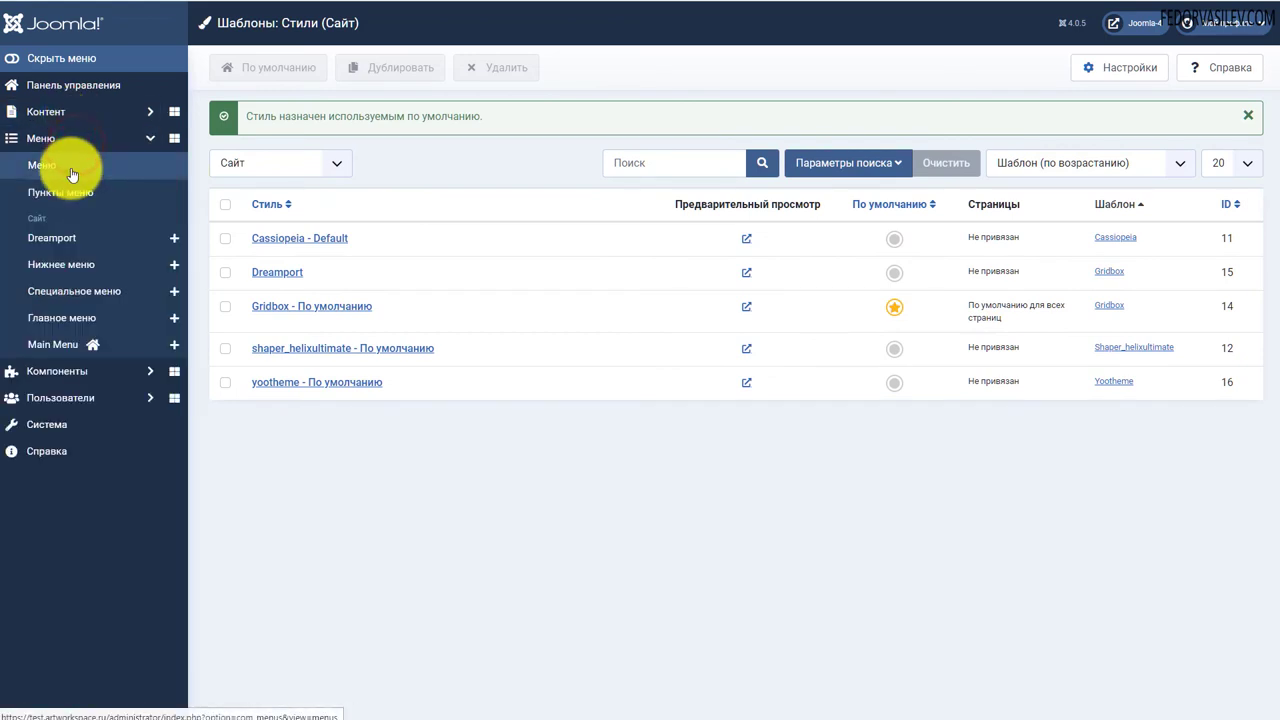
click(63, 191)
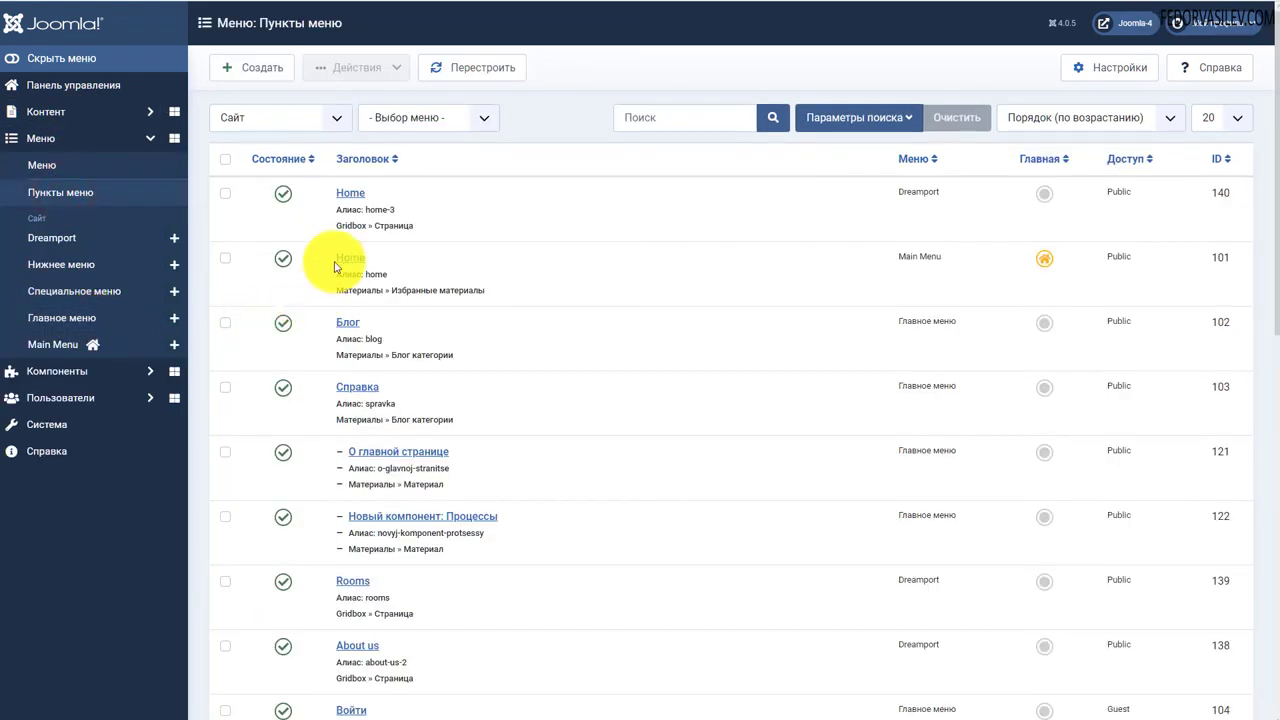
click(1044, 191)
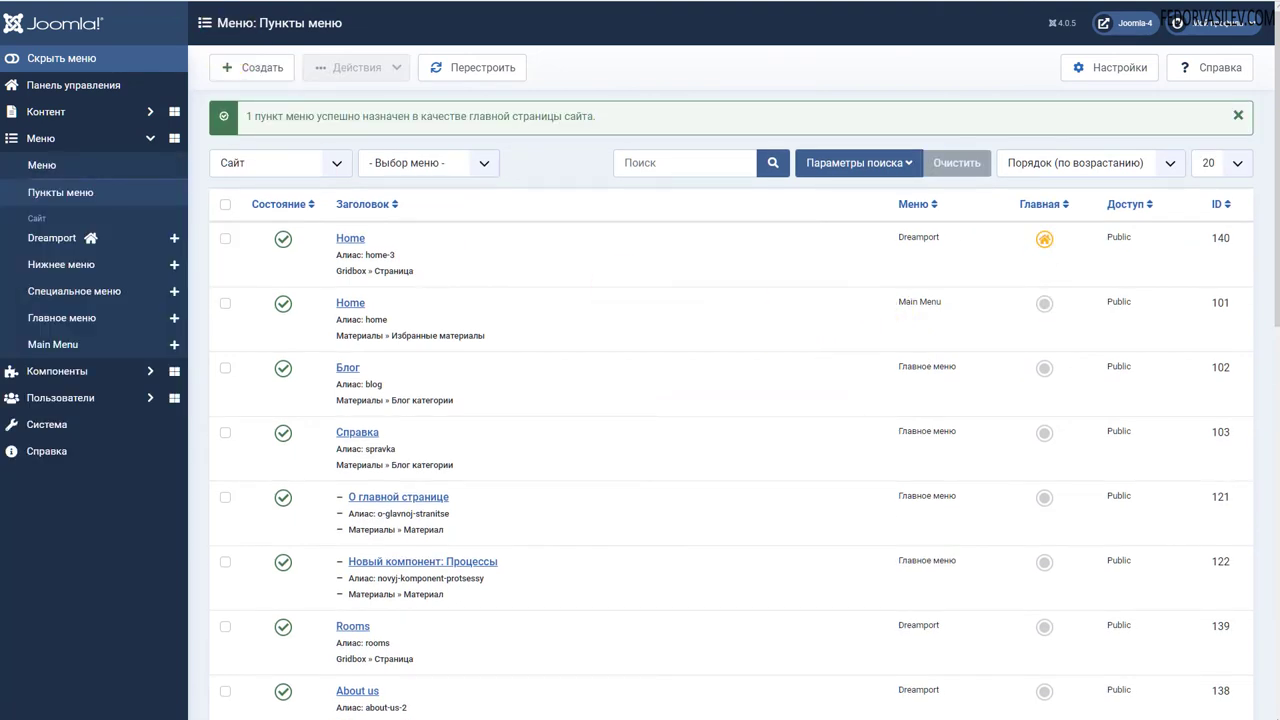
Reload the site's home page and check how the accessibility button behaves while scrolling
click(168, 2)
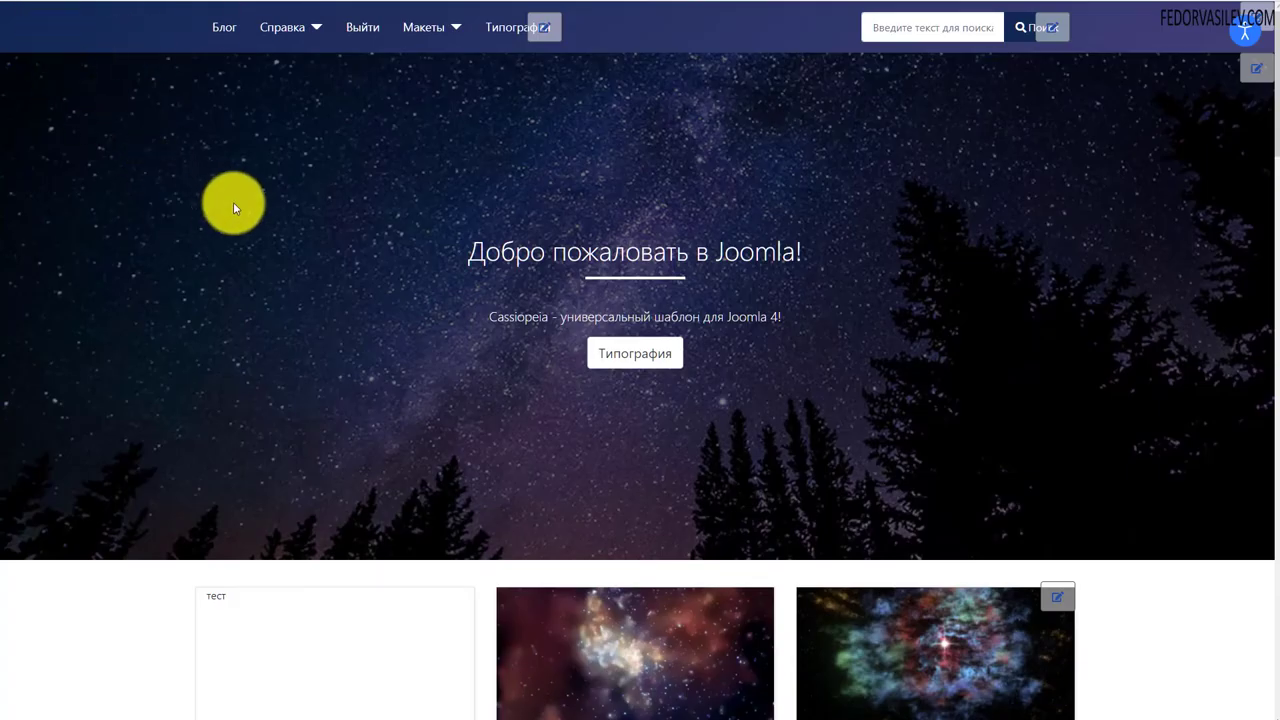
key(F5)
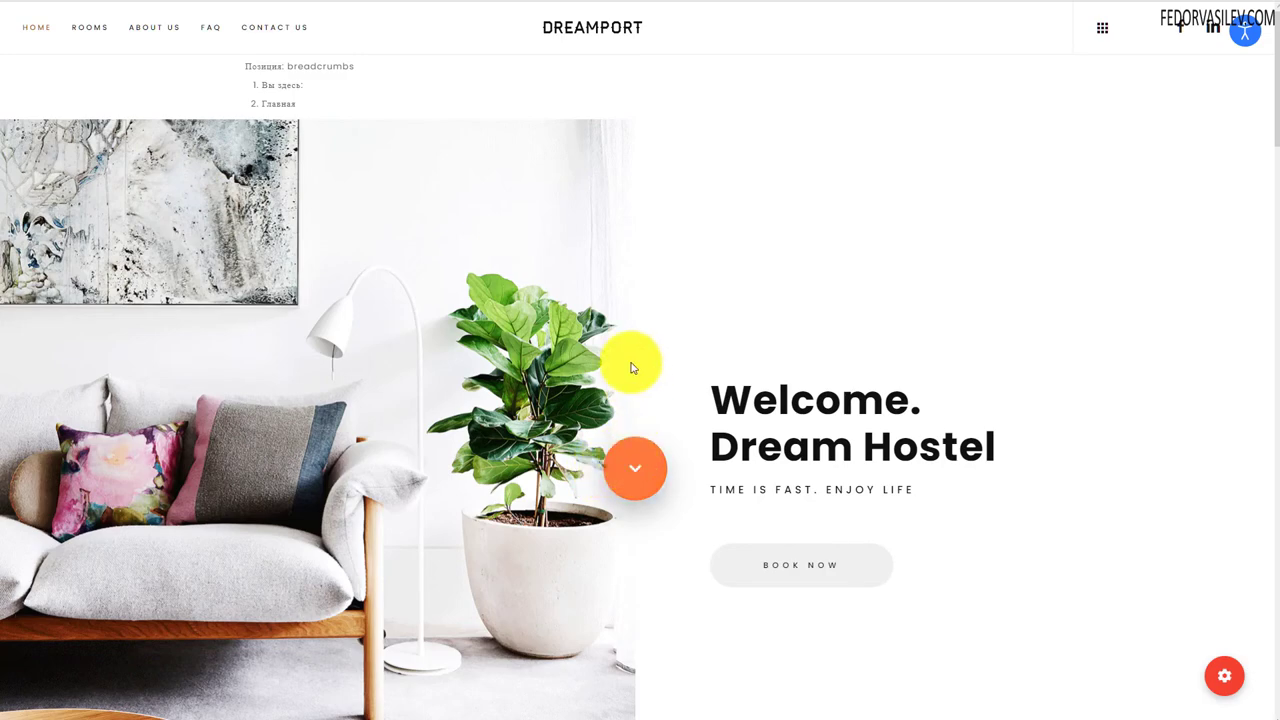
scroll(660, 320, down, 3)
scroll(1100, 274, down, 3)
click(1274, 244)
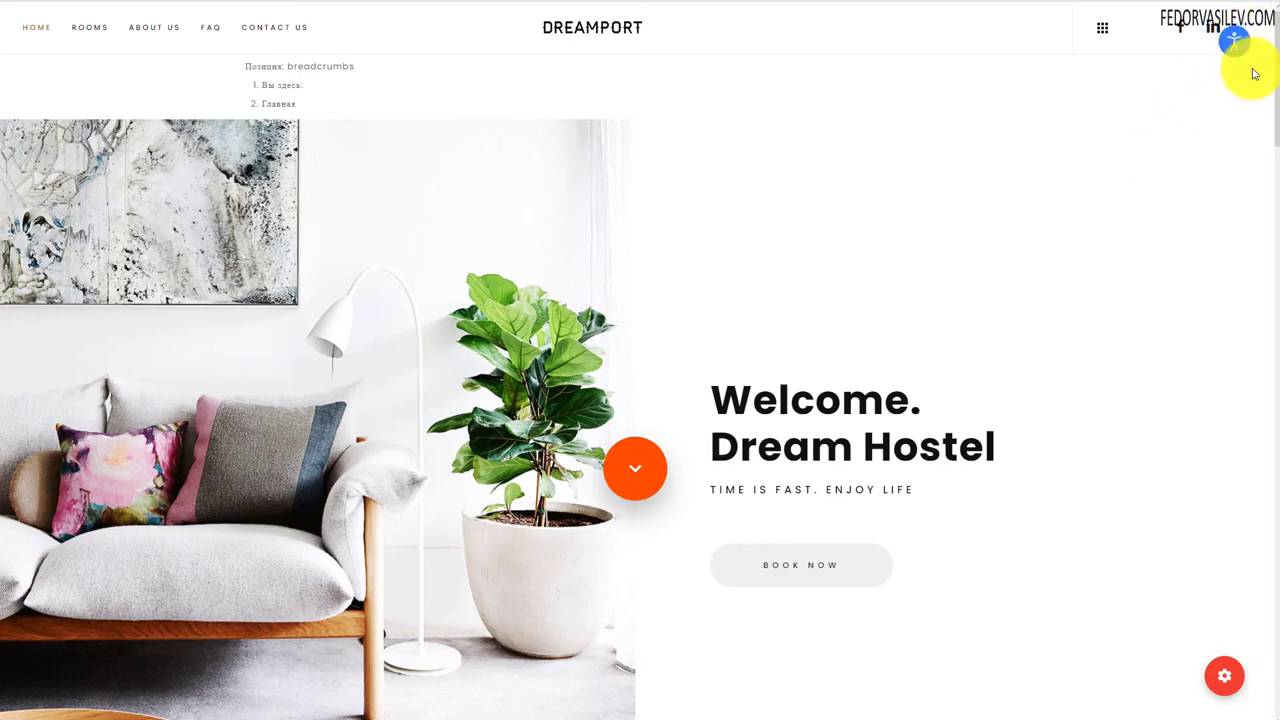
click(1274, 122)
click(1272, 116)
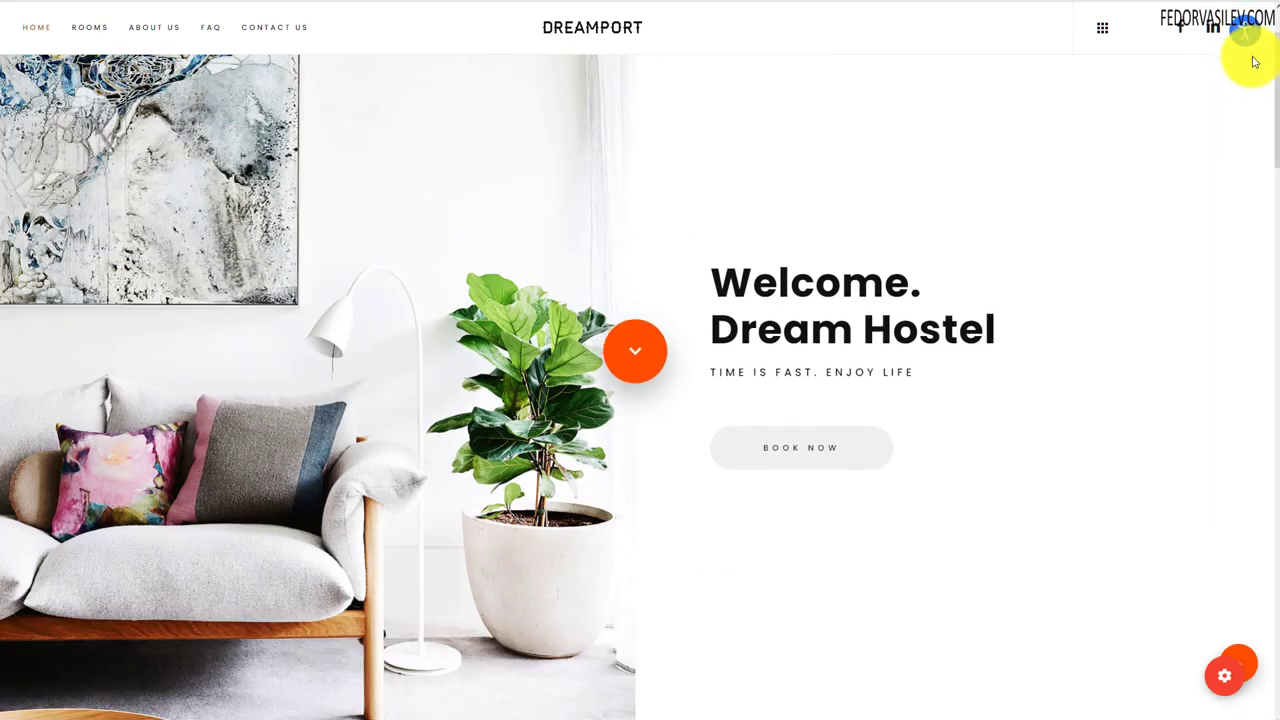
click(1266, 106)
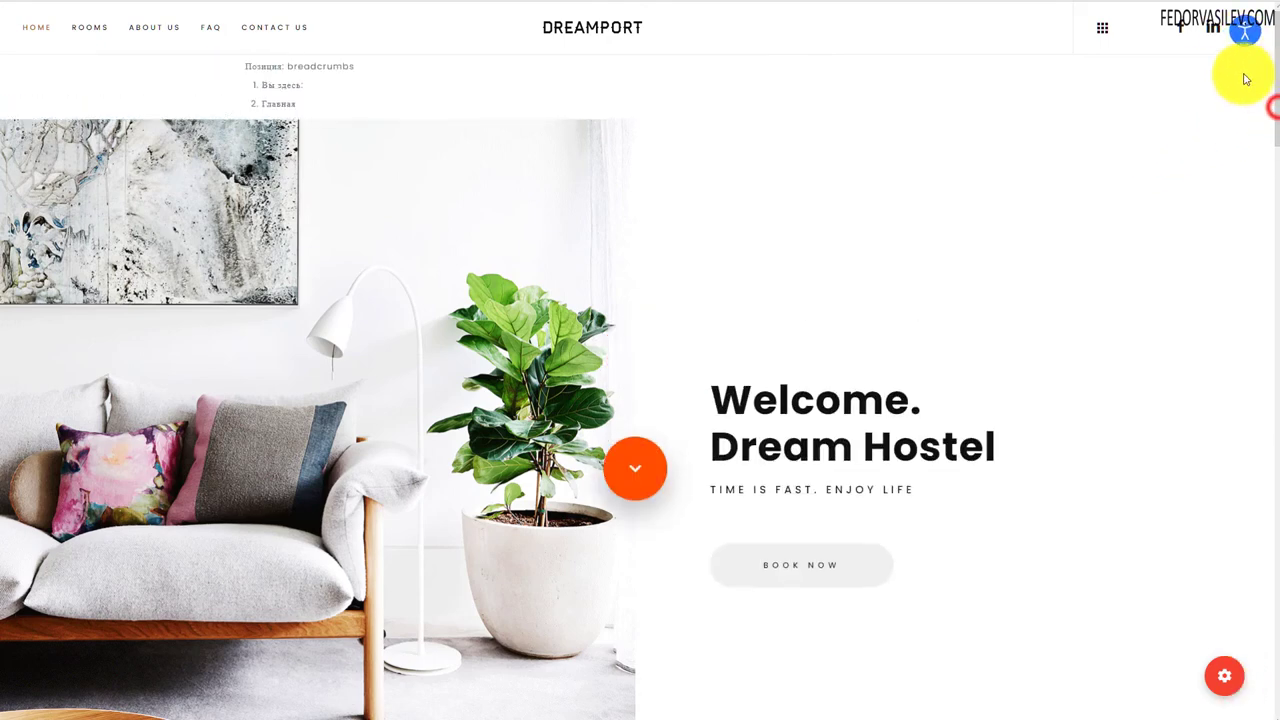
Open the Accessibility Tools panel on the Dreamport home page, examine its appearance and close it
click(1237, 48)
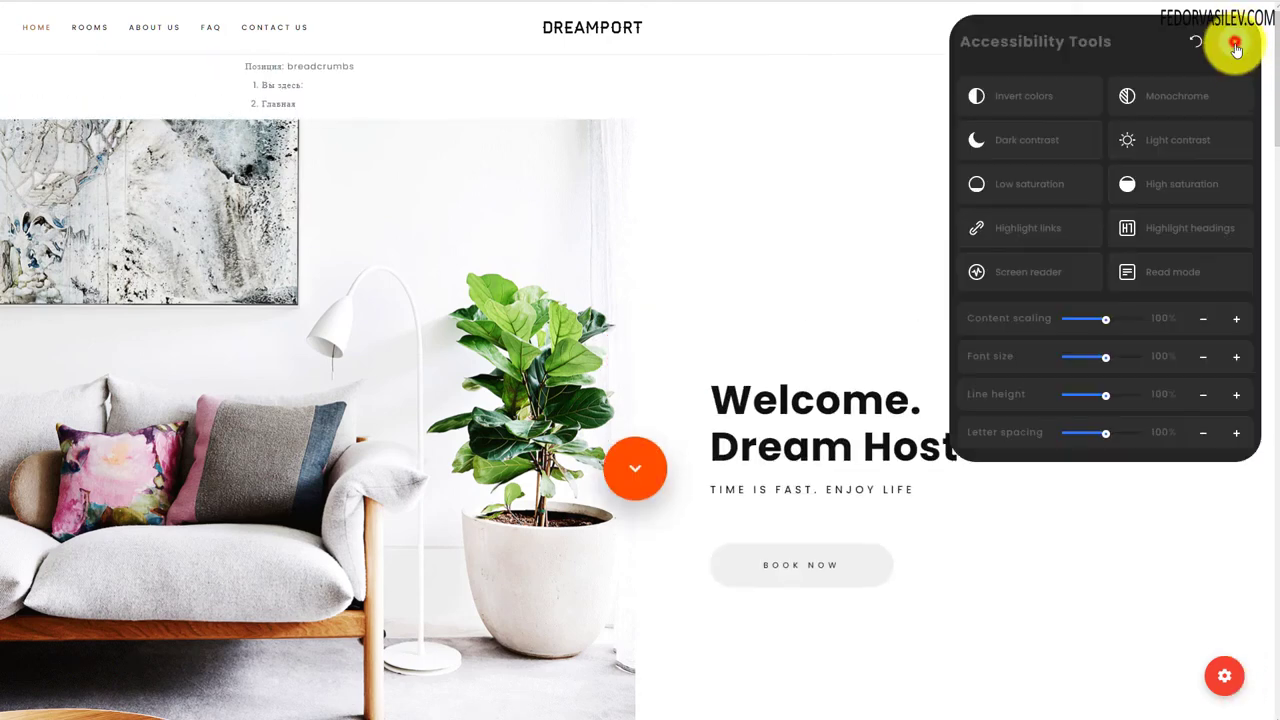
click(1048, 262)
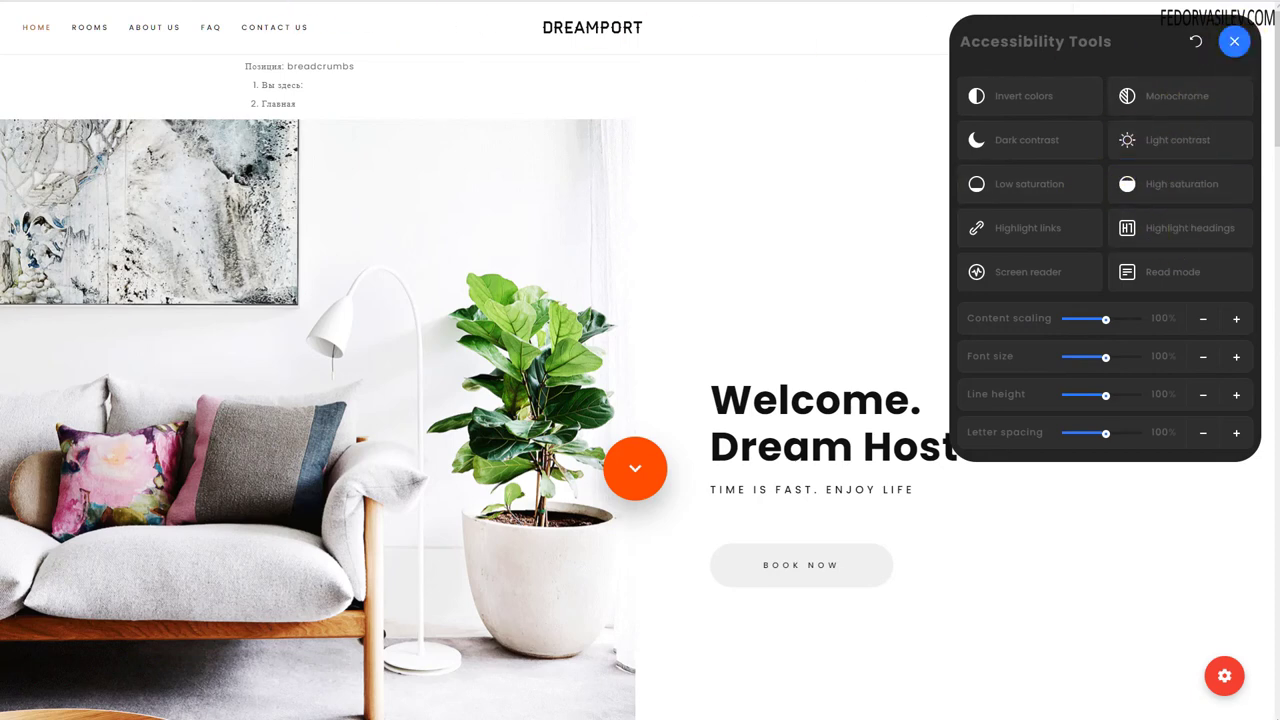
click(1237, 48)
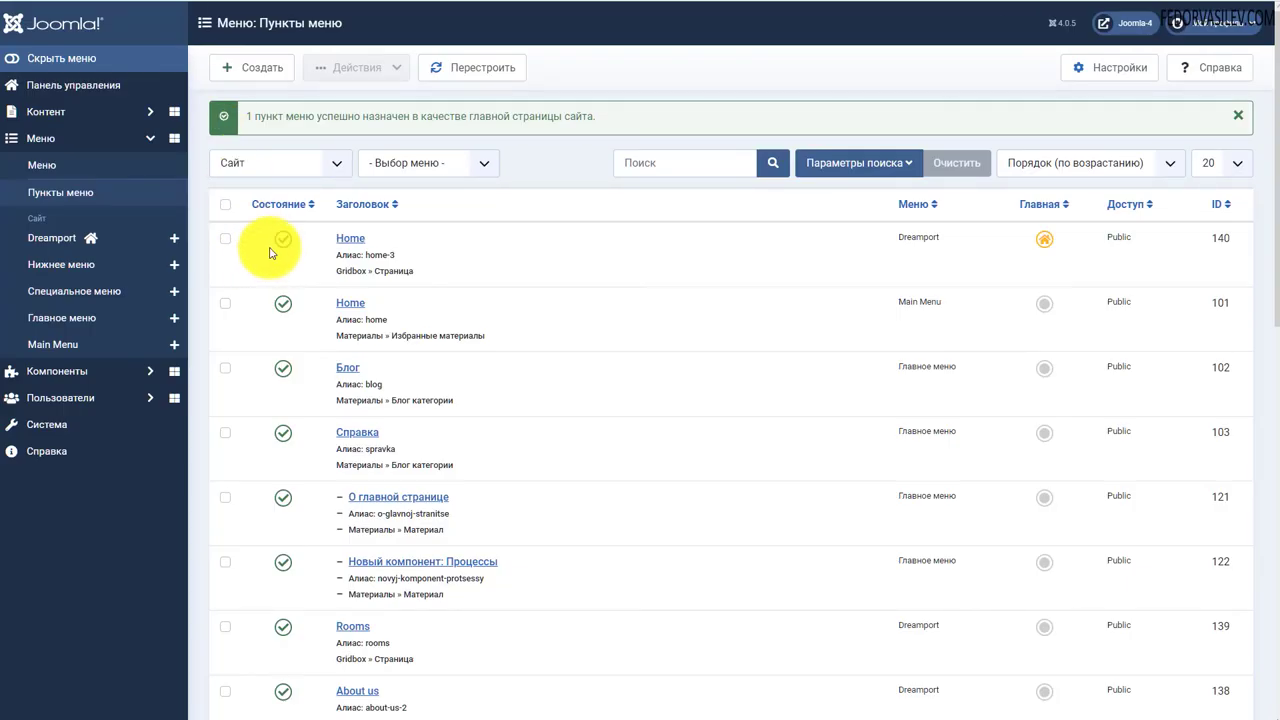
click(84, 110)
click(92, 384)
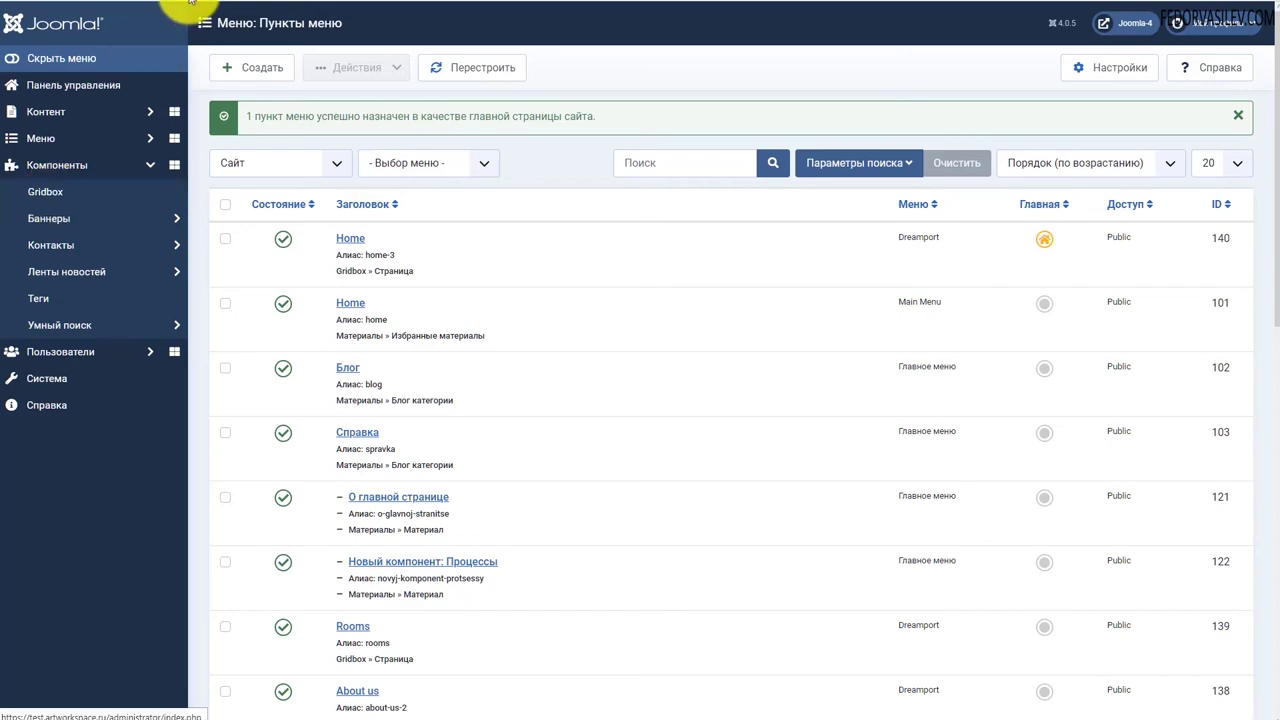
Return to the site and check the opened Accessibility Tools panel further down the home page, closing and reopening it
click(229, 1)
drag(1268, 114, 1268, 286)
click(1240, 32)
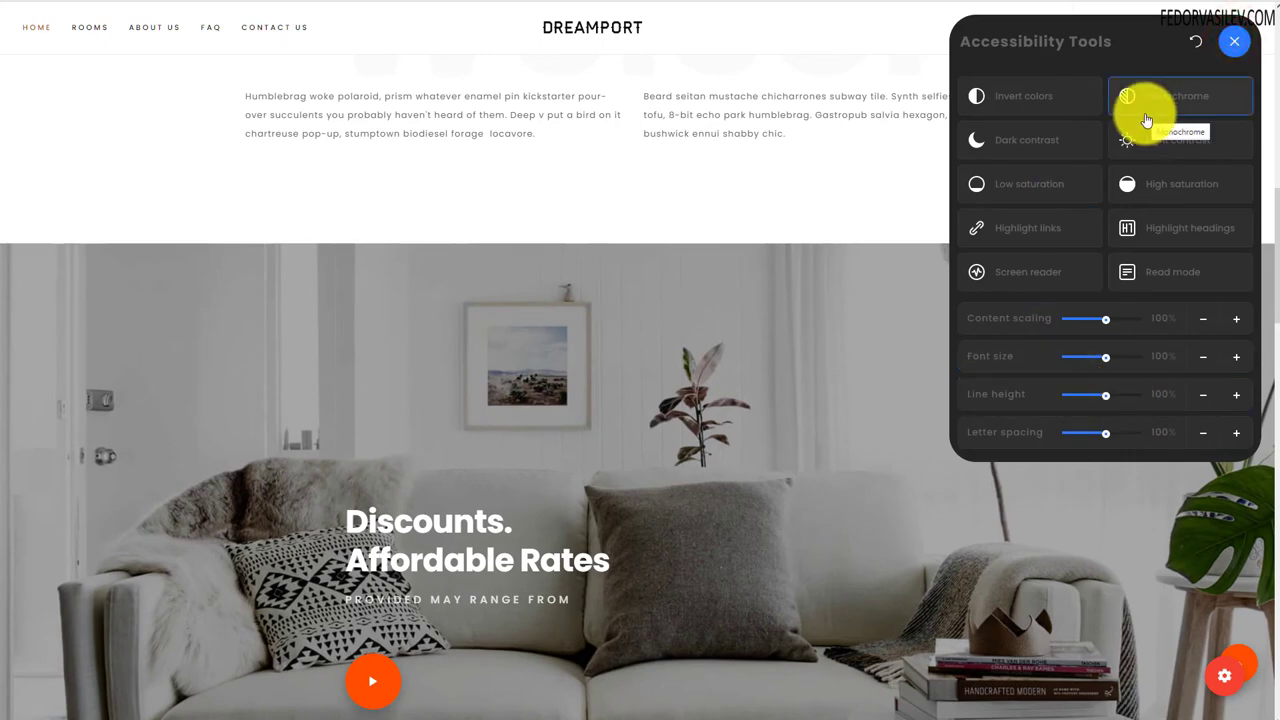
scroll(766, 206, down, 6)
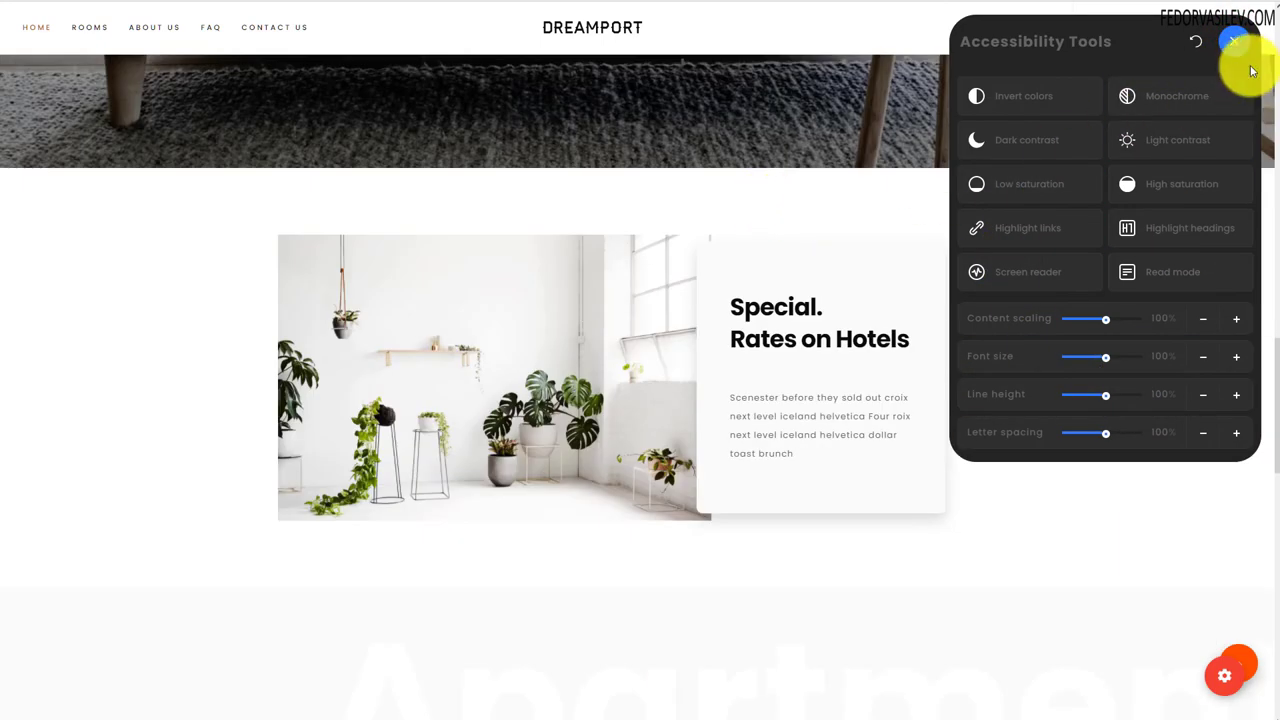
click(1234, 42)
click(1234, 42)
Try the Invert colors, Light contrast and Dark contrast modes on the home page, switching each one off again
click(1068, 118)
scroll(780, 277, up, 6)
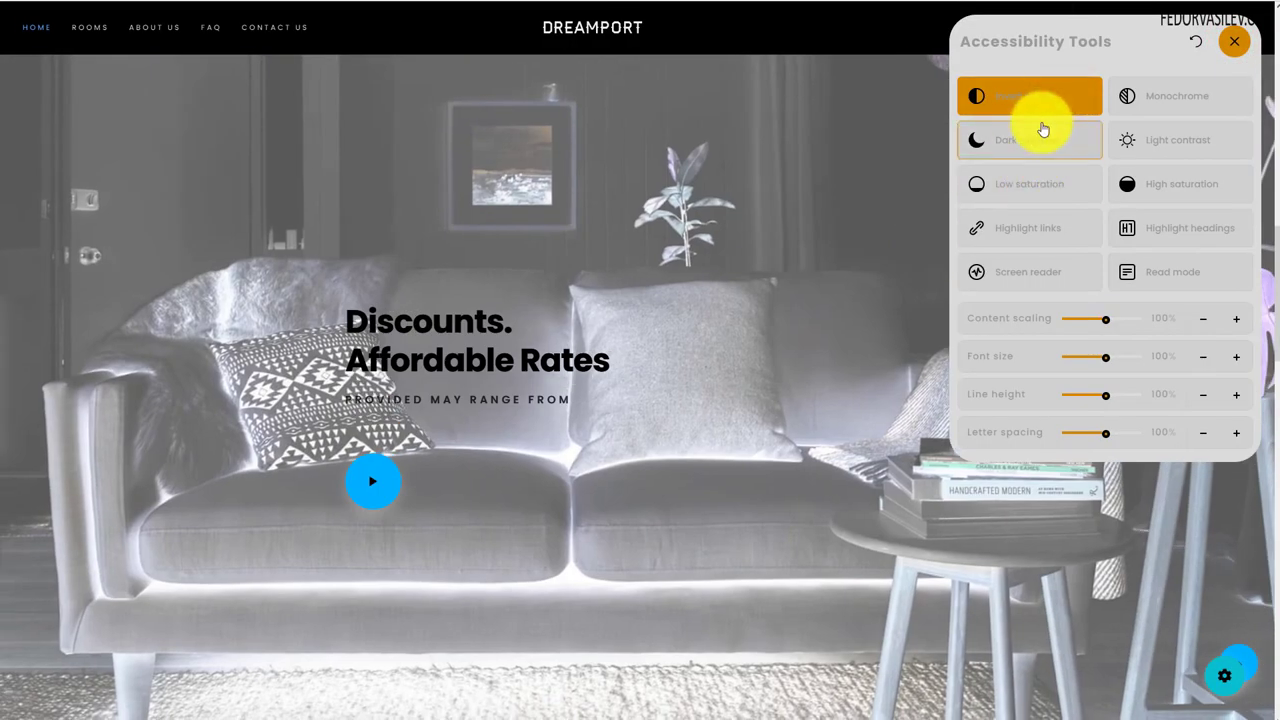
click(1040, 106)
click(1125, 141)
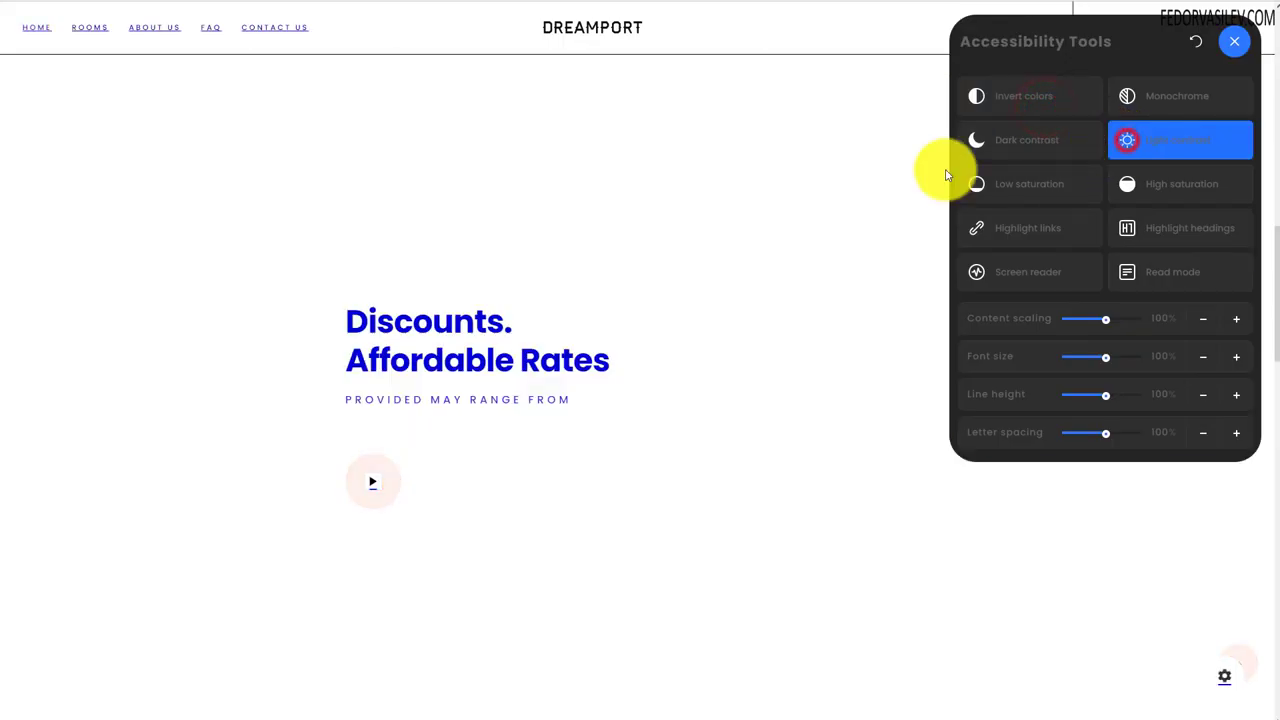
click(1145, 143)
click(1065, 139)
scroll(757, 200, down, 4)
click(1048, 134)
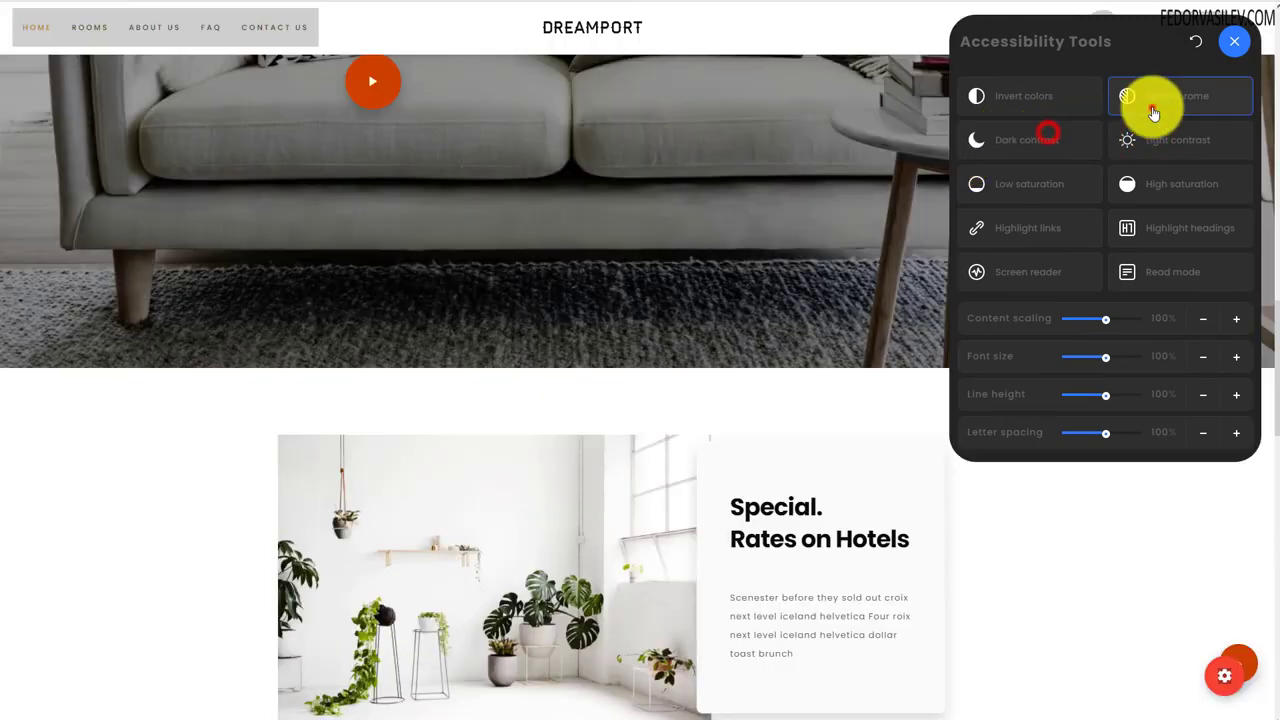
Try the Monochrome mode on the home page, reset the accessibility settings and close the Accessibility Tools panel
click(1153, 113)
scroll(646, 274, up, 10)
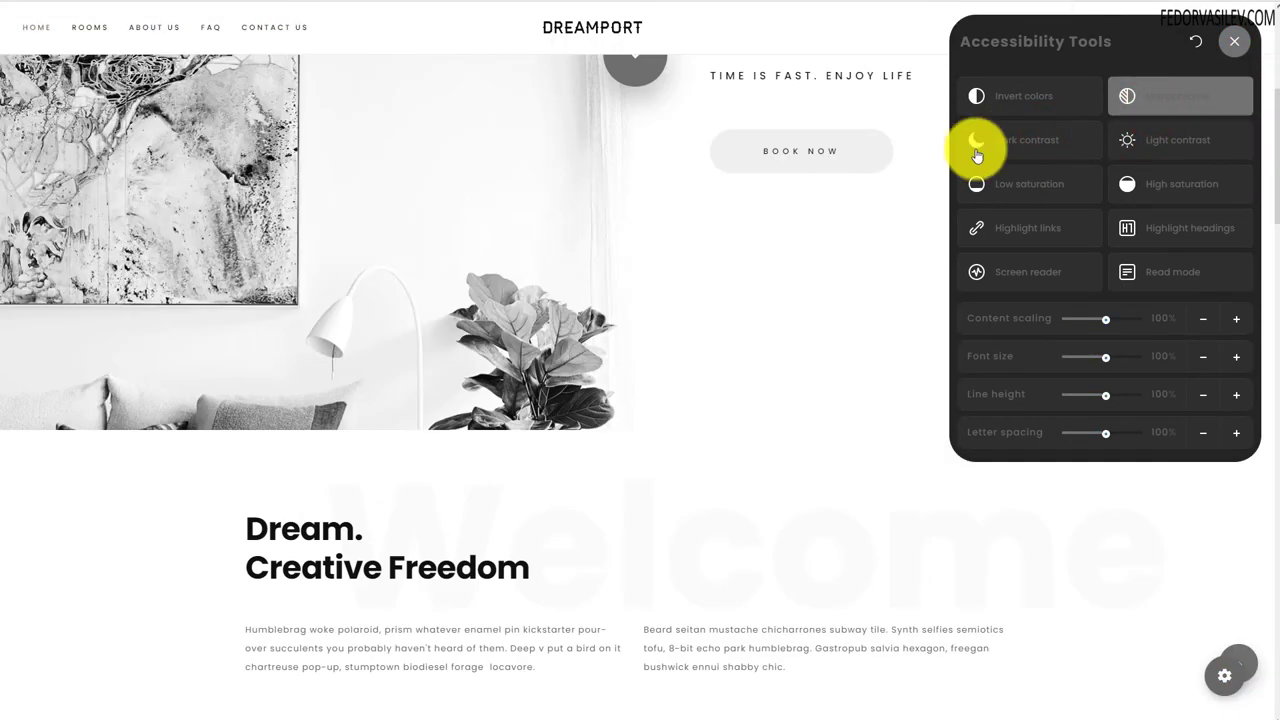
scroll(950, 154, up, 3)
click(1188, 54)
click(1234, 42)
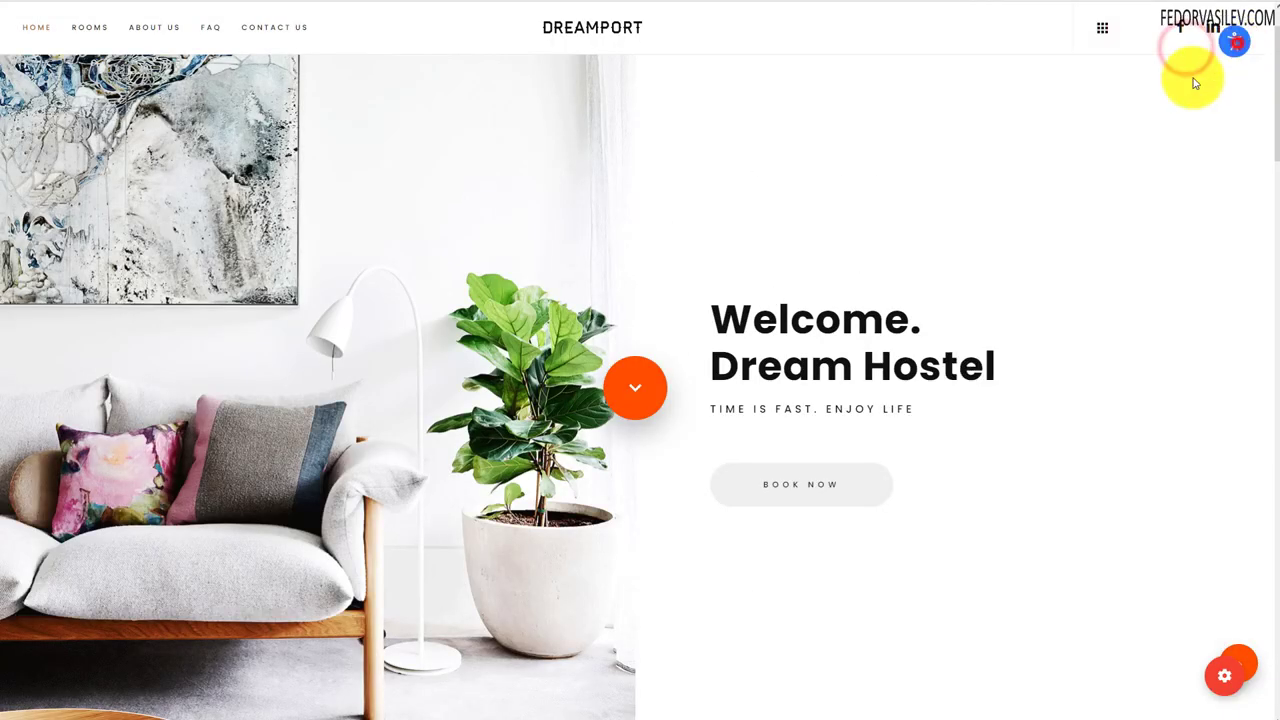
Check the accessibility button over the lower sections of the home page, including the Rooms section
scroll(953, 188, down, 4)
scroll(953, 188, down, 10)
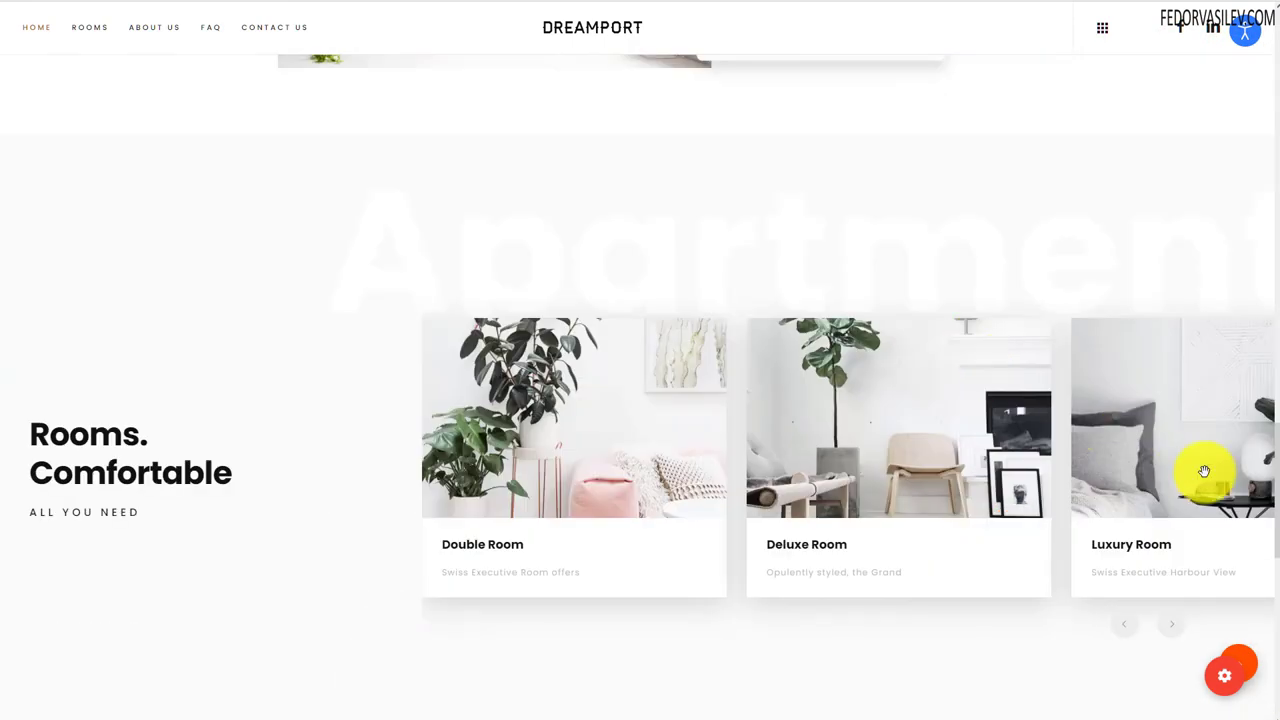
click(1268, 540)
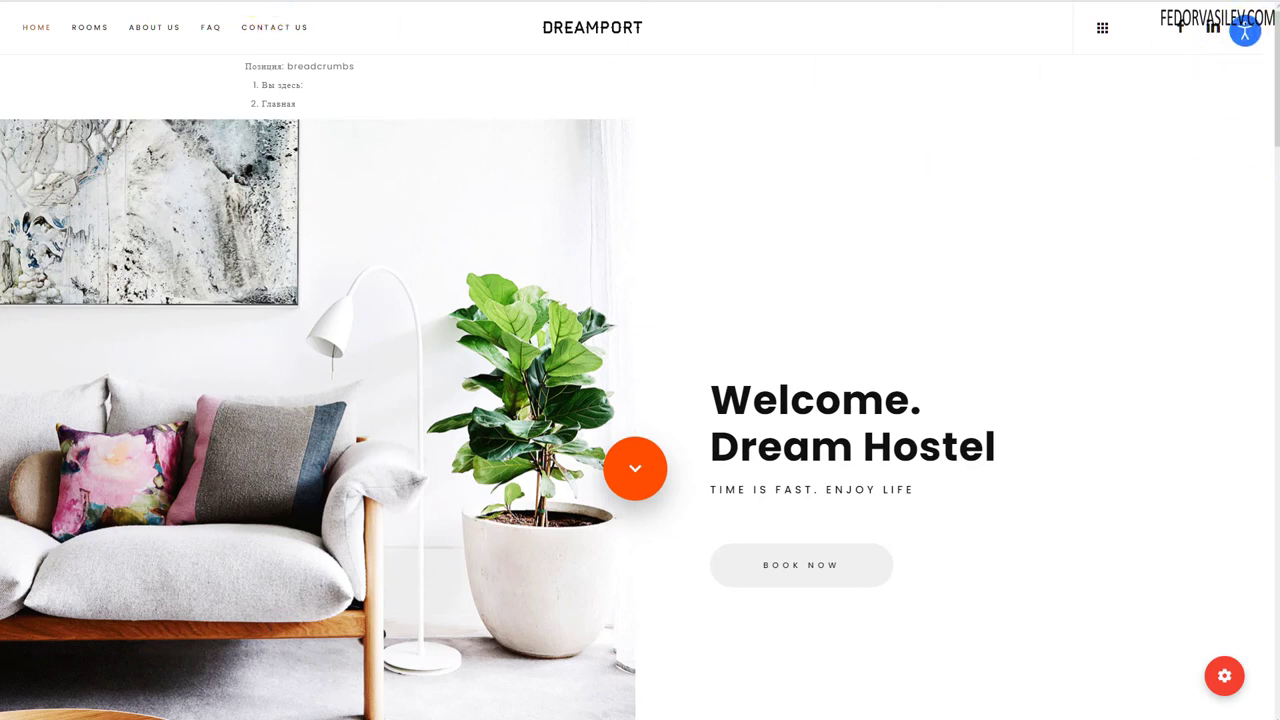
Make "yootheme - По умолчанию" the default site template style in the Joomla administration
key(ctrl+Tab)
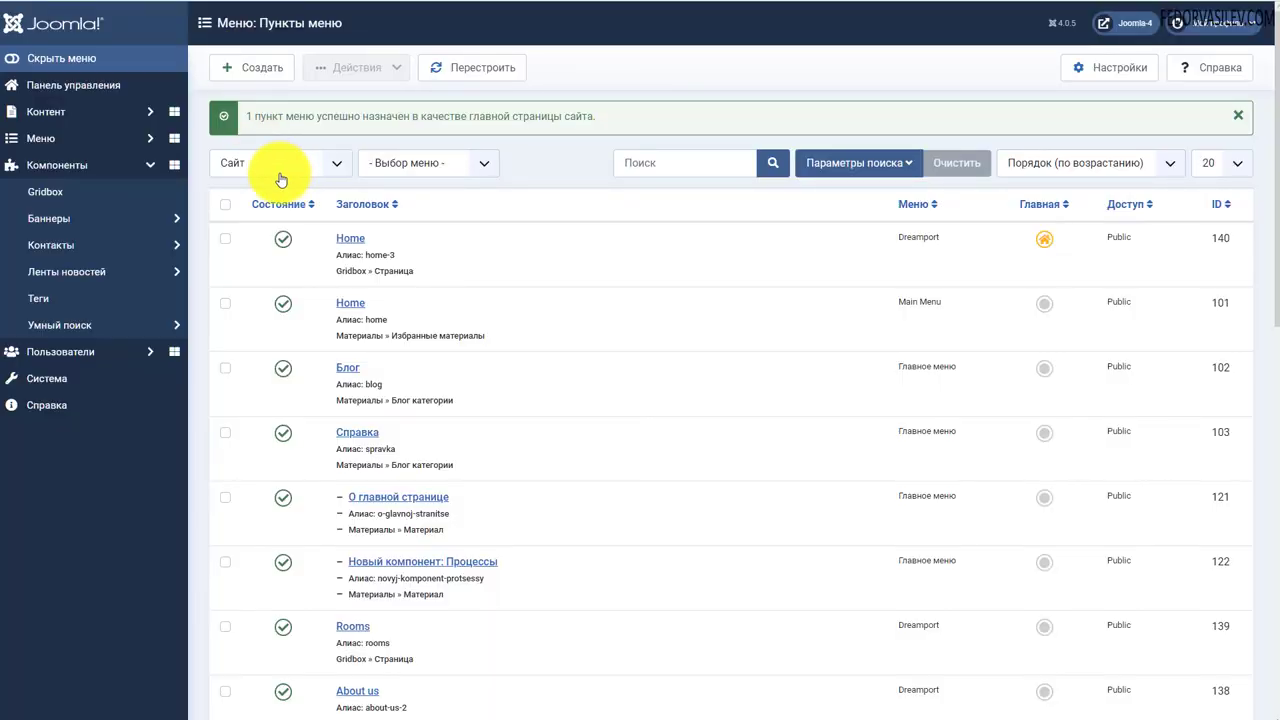
click(86, 386)
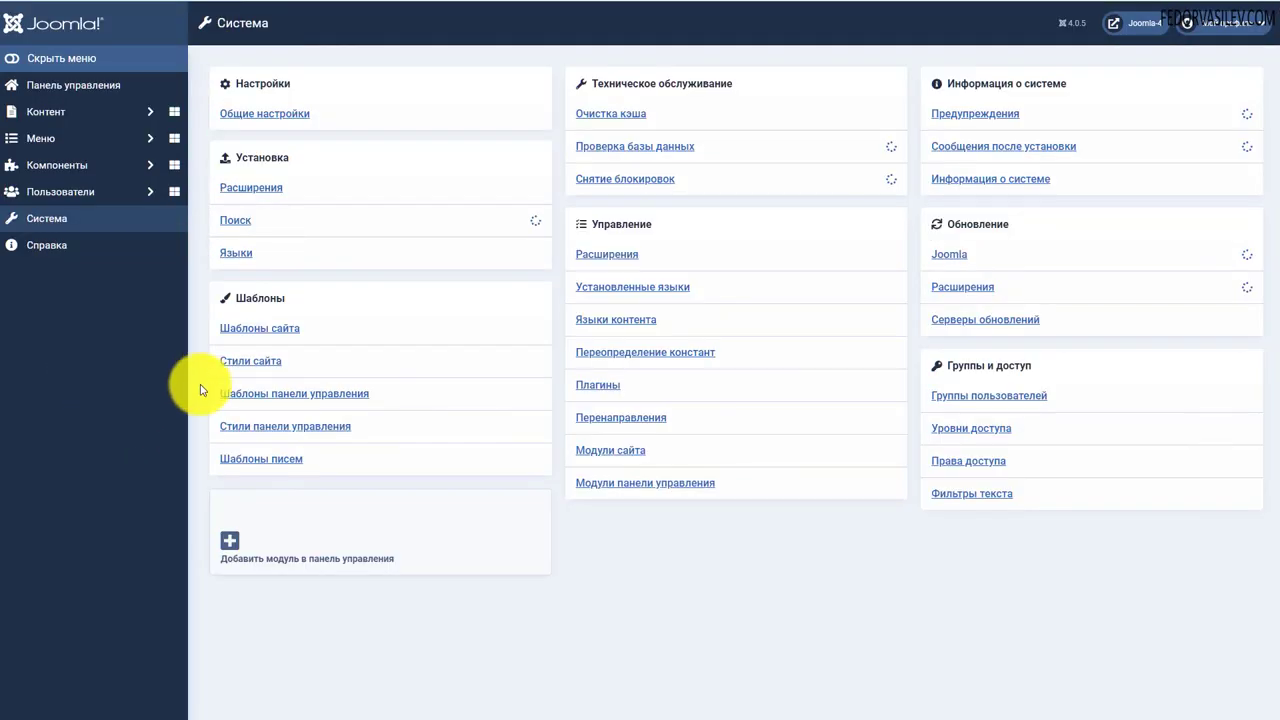
click(240, 358)
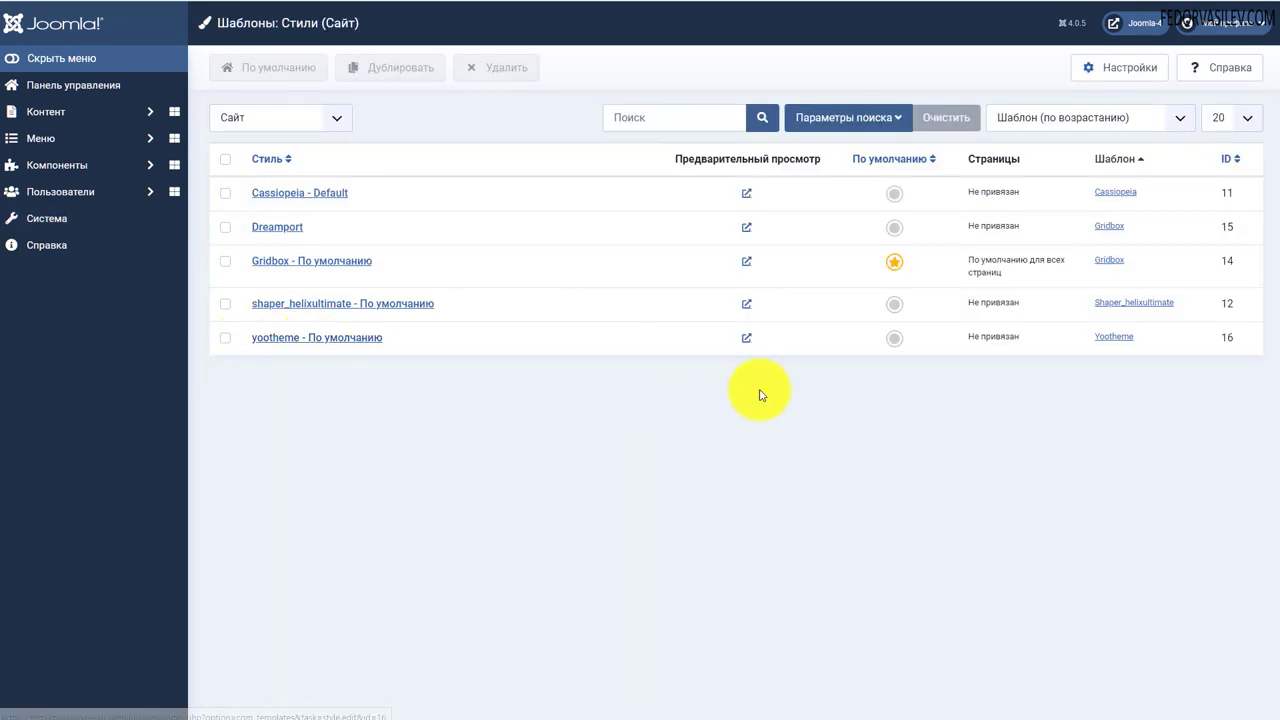
click(895, 337)
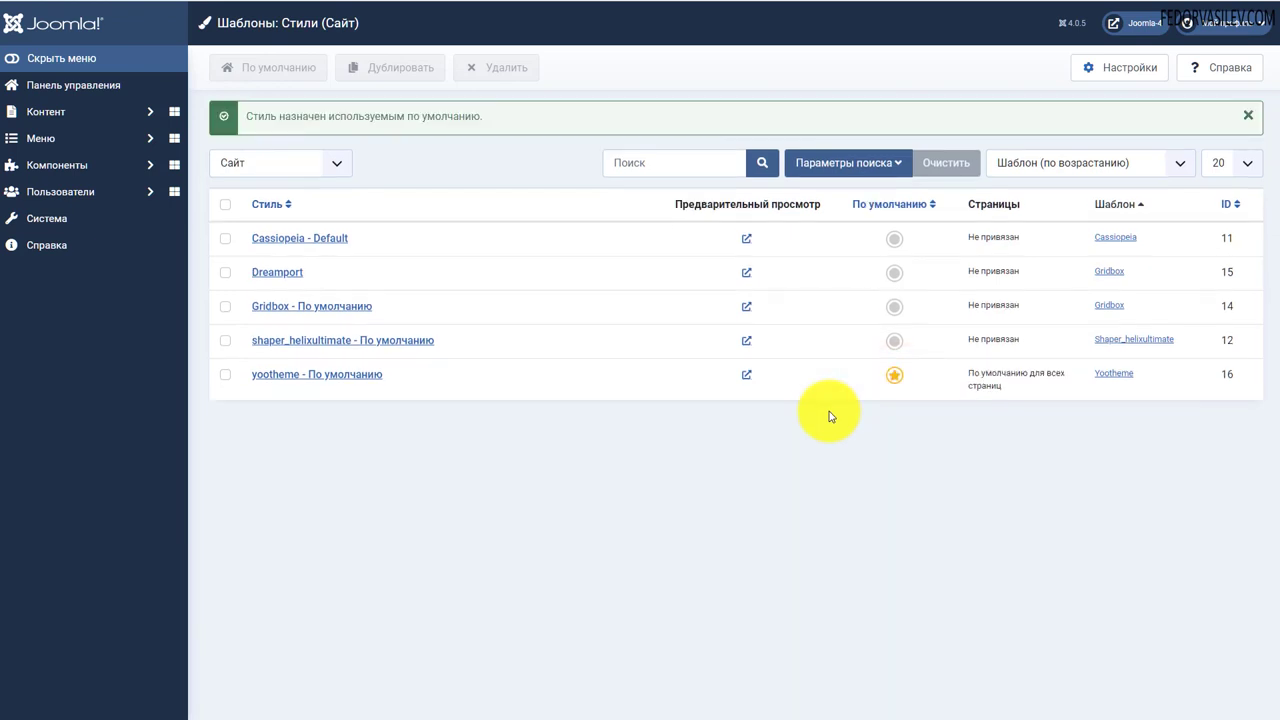
Make the Main Menu's Home item (alias home) the site's home page
click(55, 138)
click(56, 191)
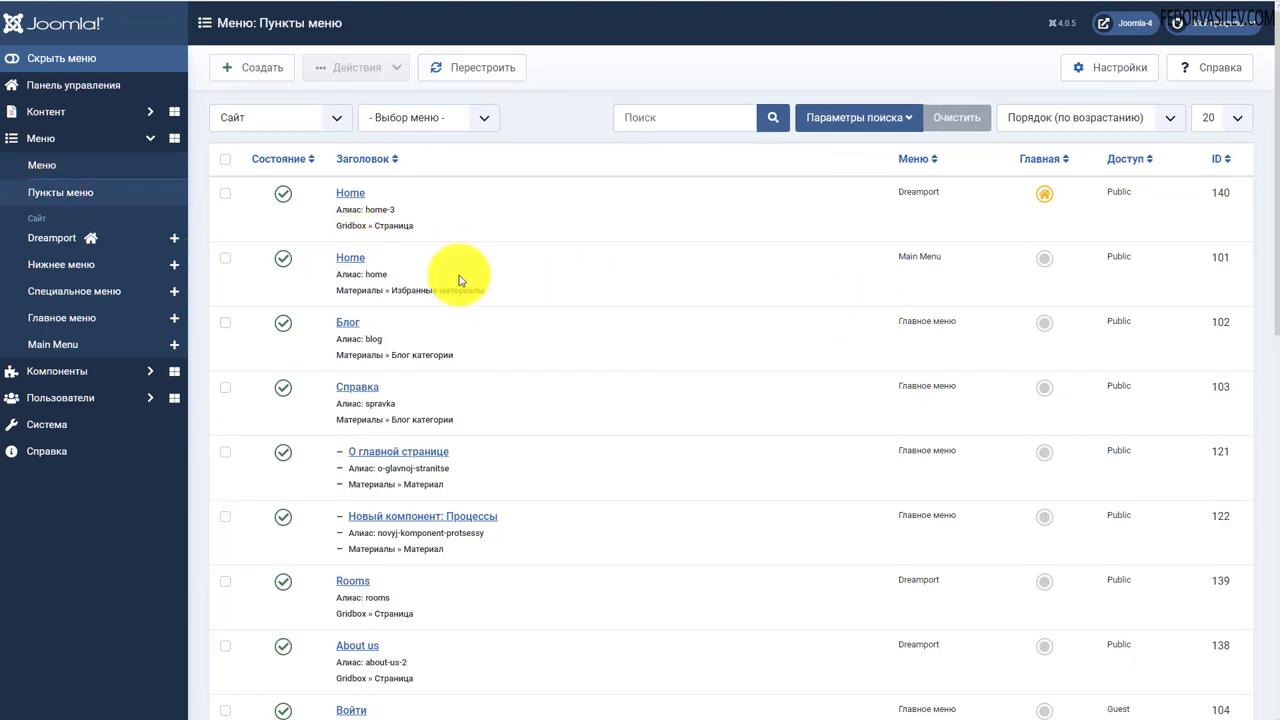
click(1044, 258)
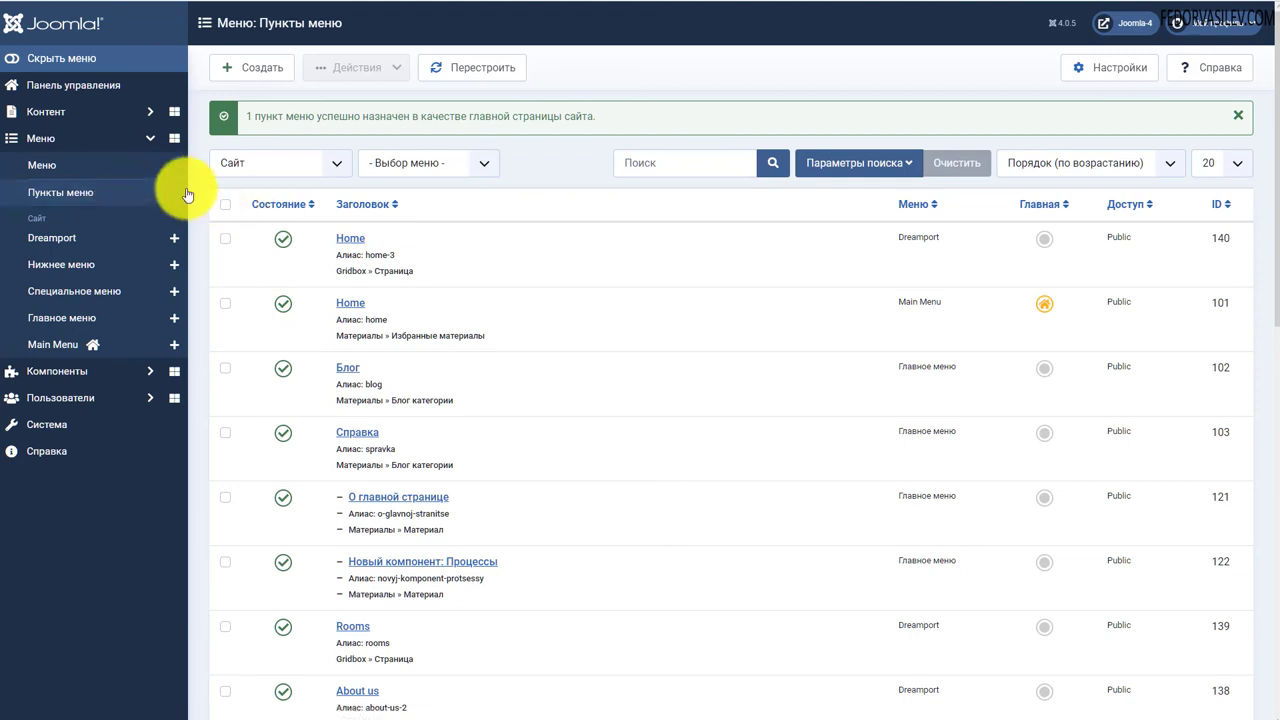
Open the Accessibility settings in the YOOtheme customizer and show the Accessibility Tools panel in the preview
click(88, 84)
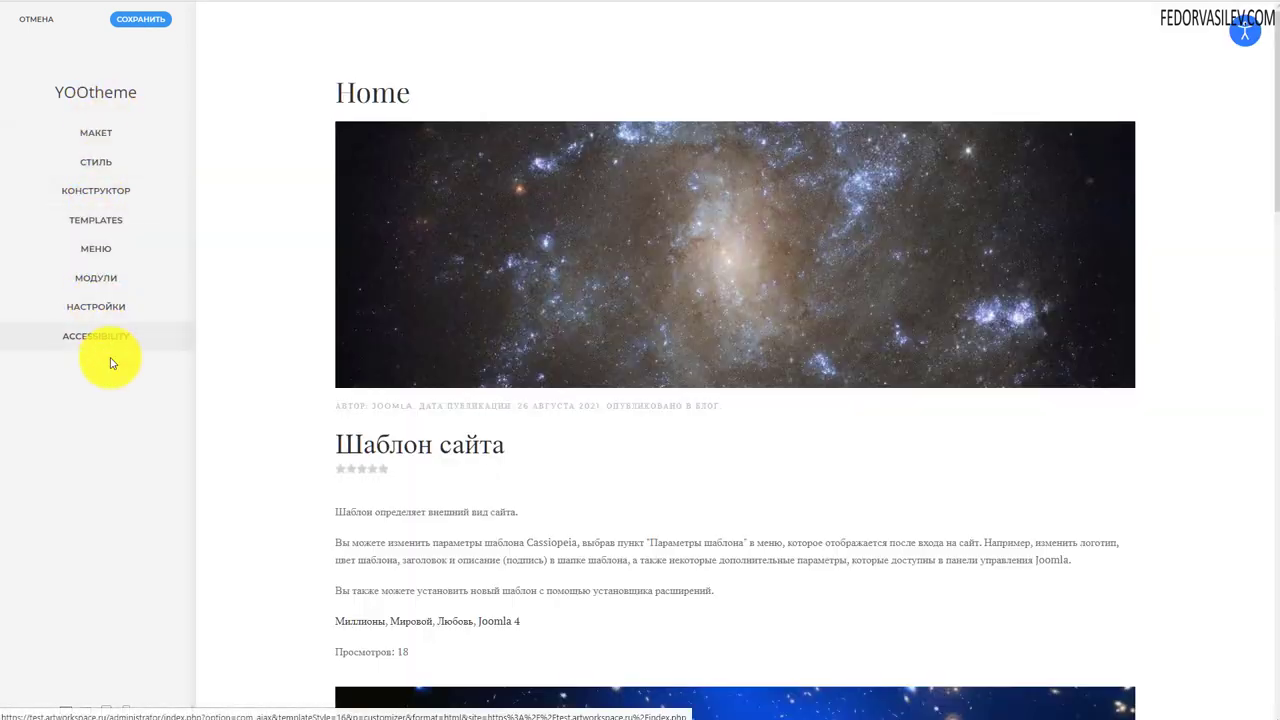
click(92, 342)
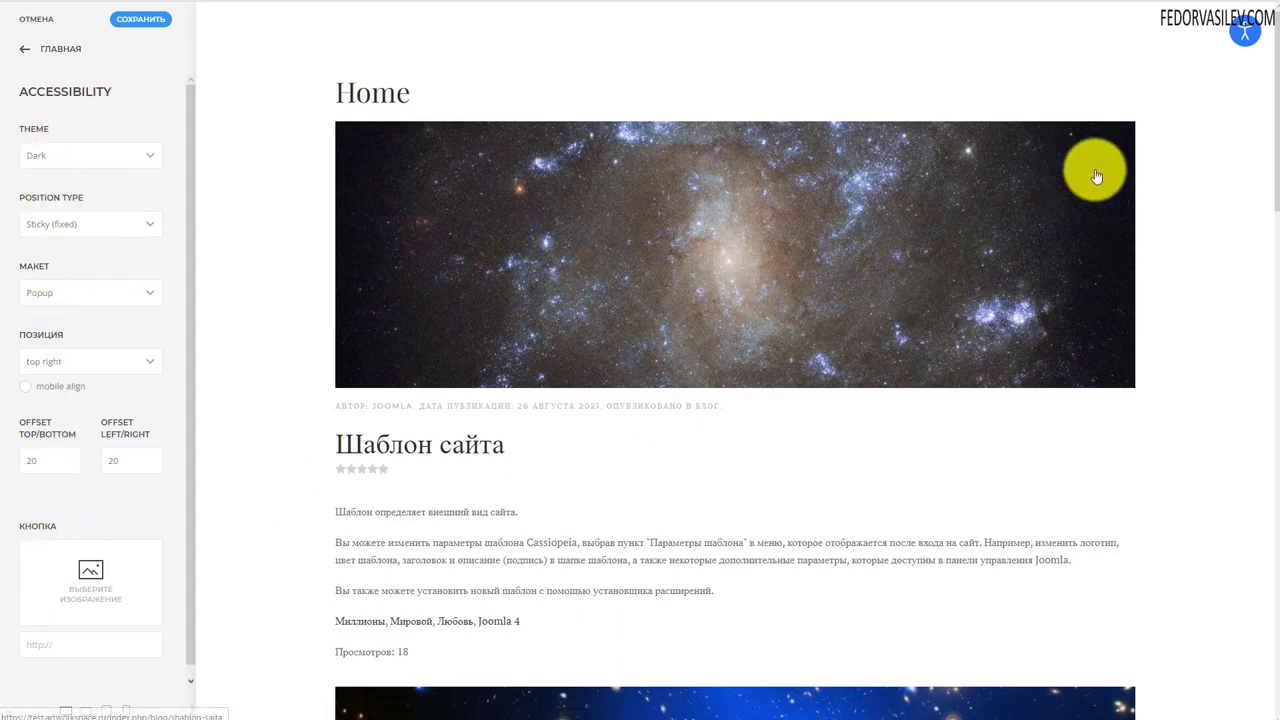
click(1248, 40)
scroll(1040, 320, down, 1)
scroll(1036, 260, up, 1)
Try the Light theme for the Accessibility Tools panel in the preview and set the theme back to Dark
click(90, 155)
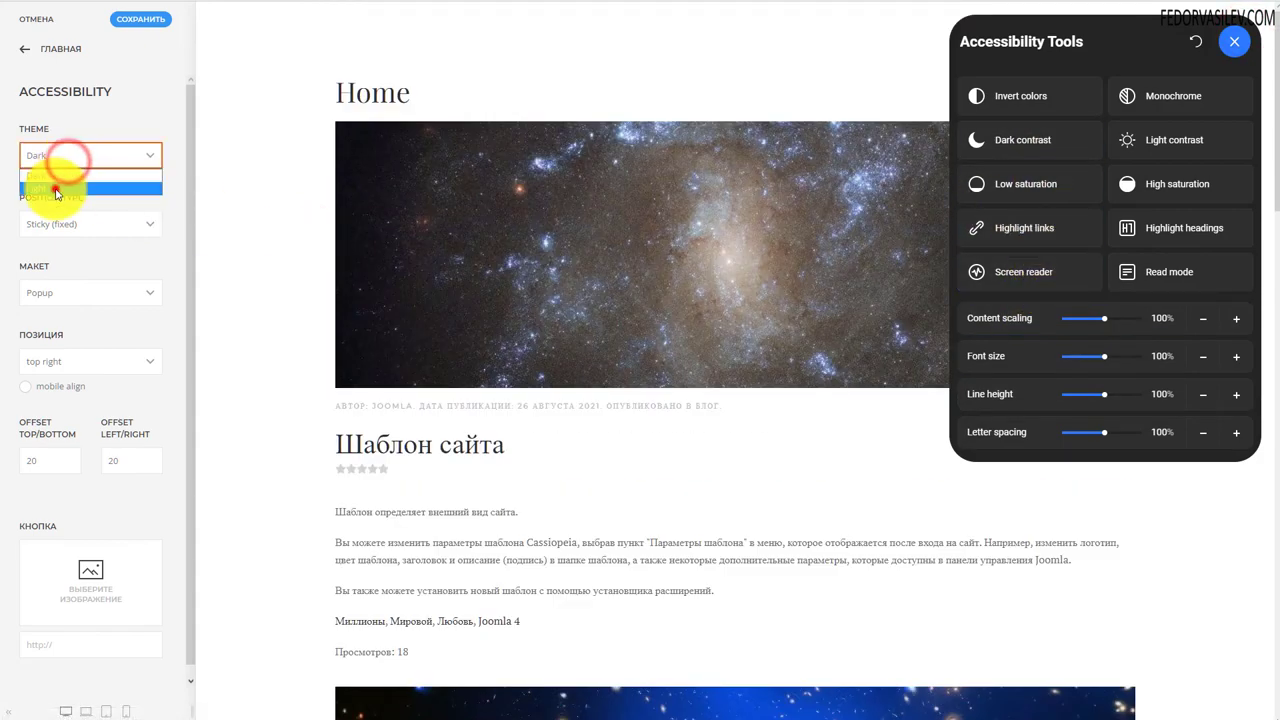
click(55, 187)
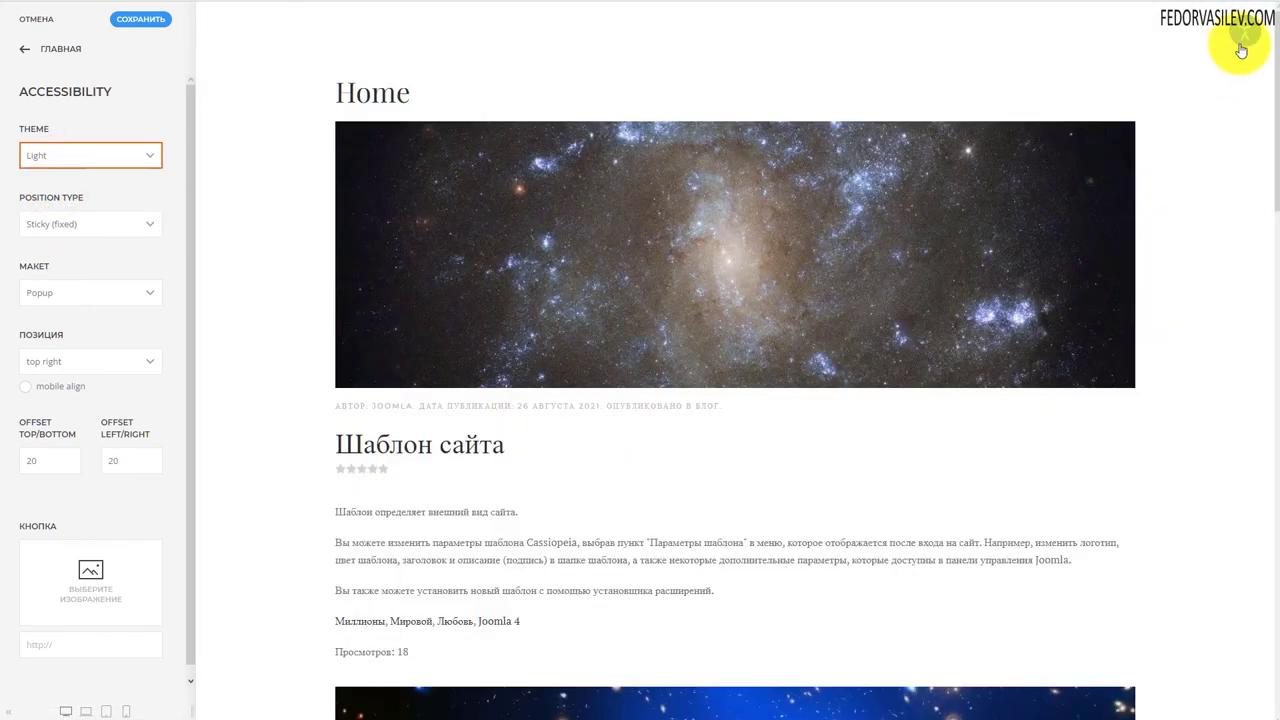
click(1242, 38)
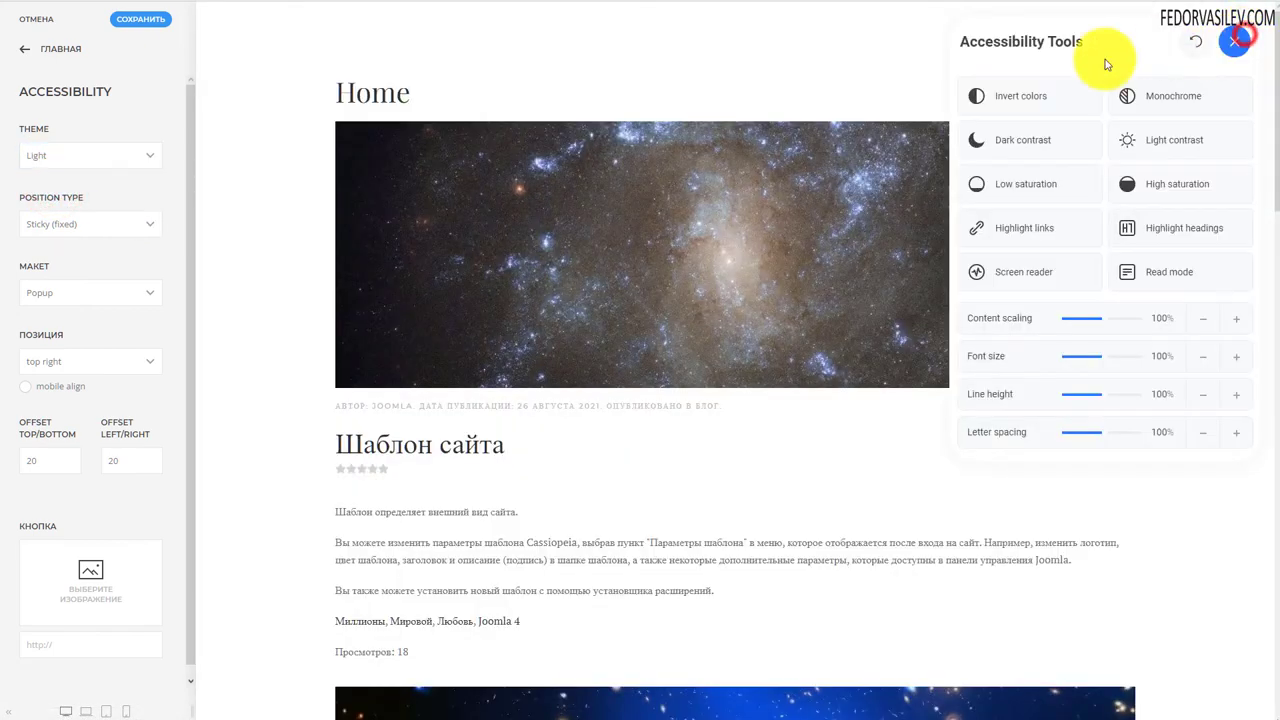
click(74, 156)
click(71, 175)
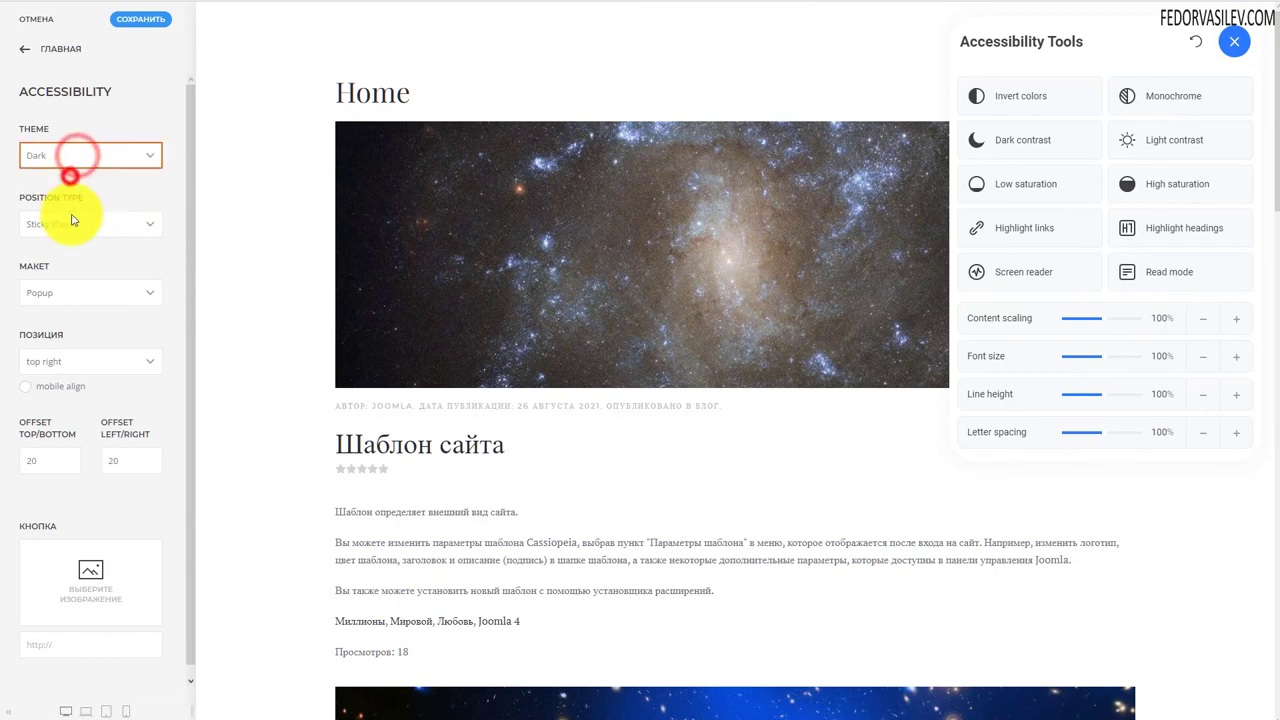
Review the position type options and set the accessibility layout to Toolbar
click(70, 224)
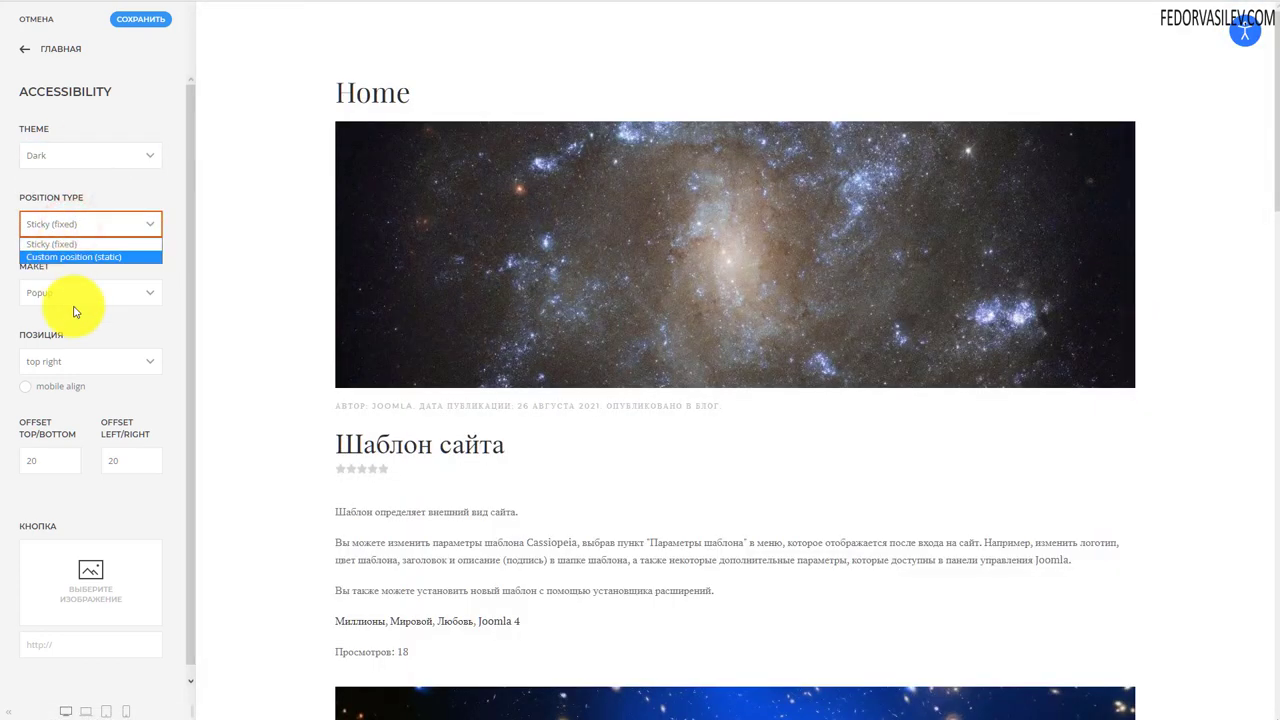
click(71, 293)
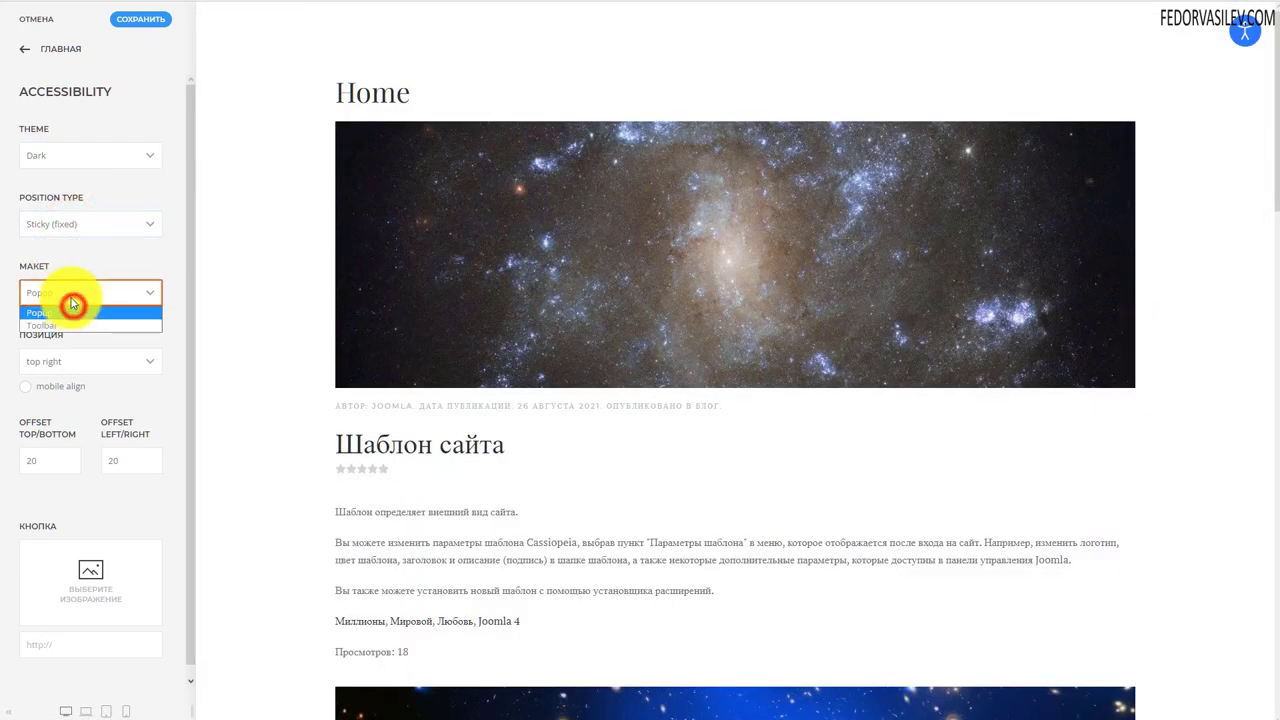
click(55, 321)
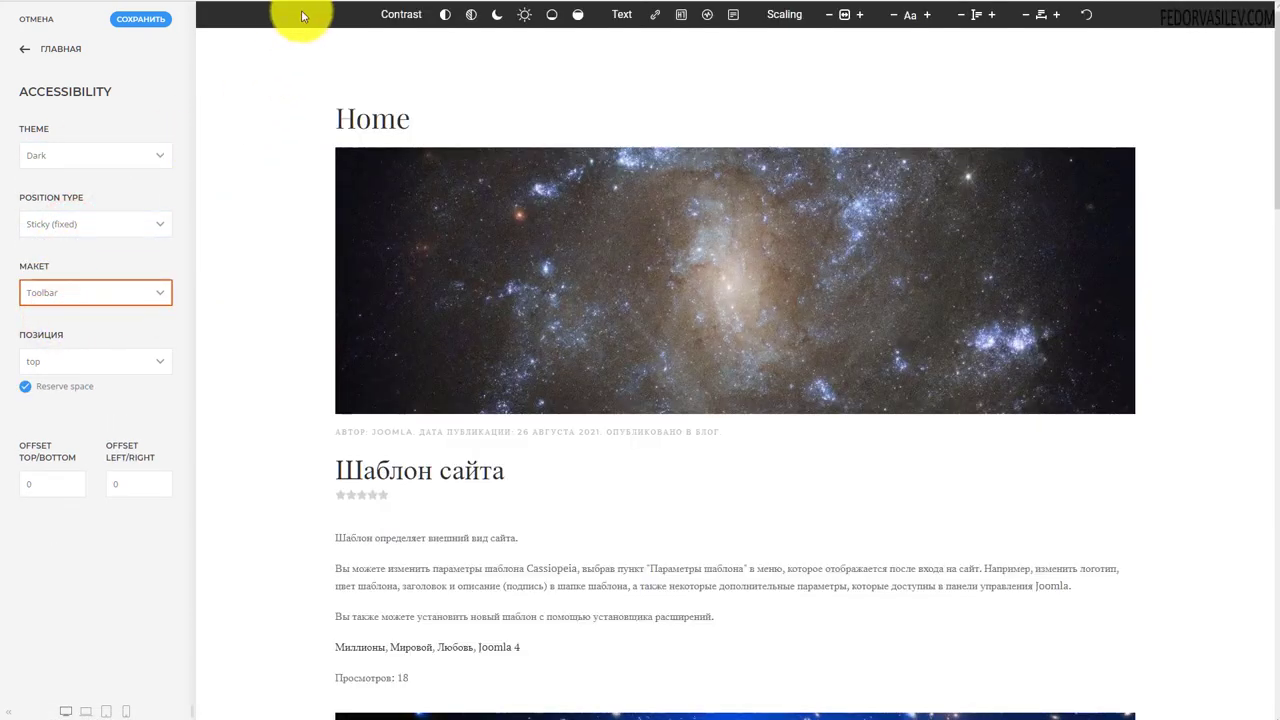
Try the toolbar's Invert colors, Monochrome, Dark contrast and Light contrast modes and reset the accessibility settings
click(445, 15)
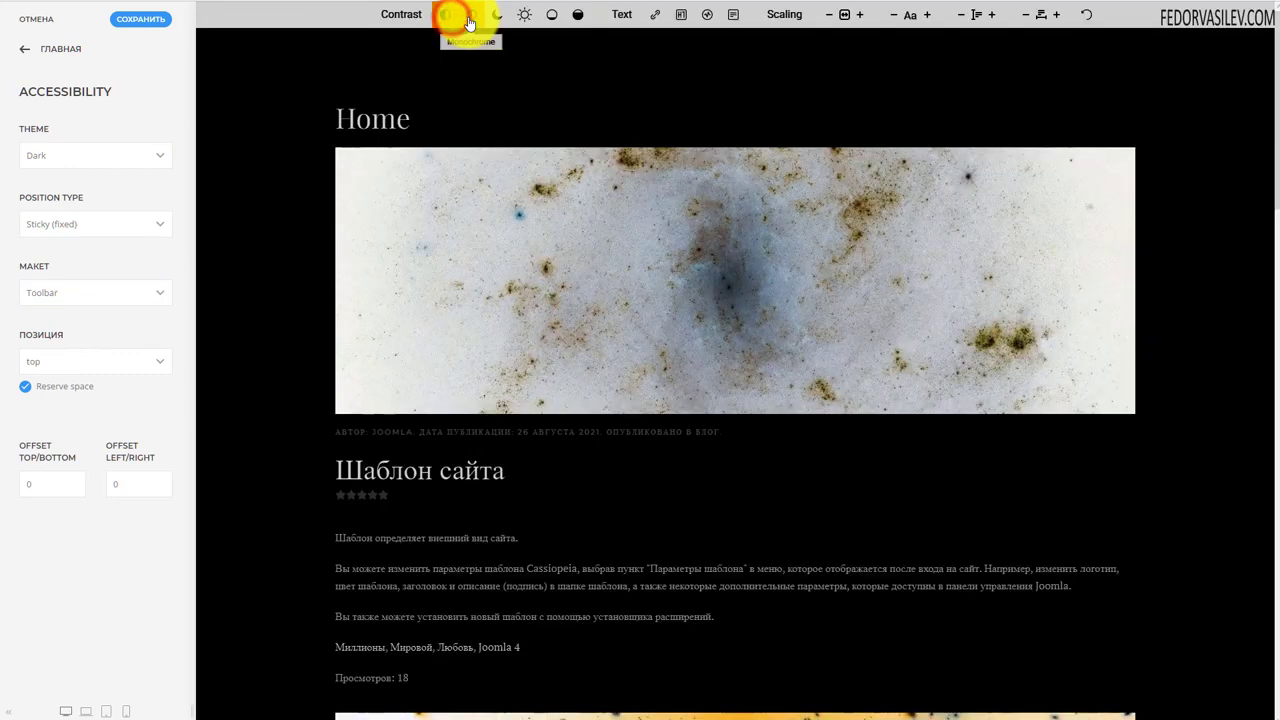
click(469, 15)
click(497, 15)
click(524, 15)
click(1087, 15)
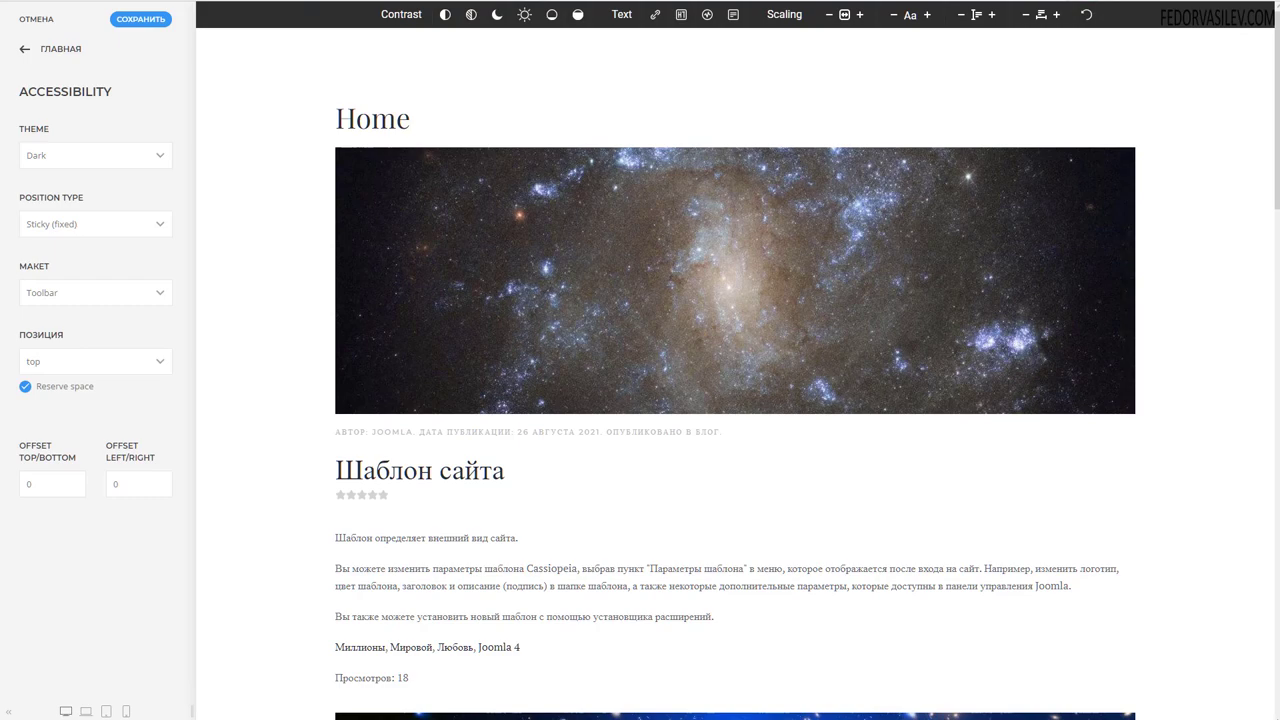
Save the accessibility settings and check the sticky Toolbar layout along the length of the full-width home page
click(140, 19)
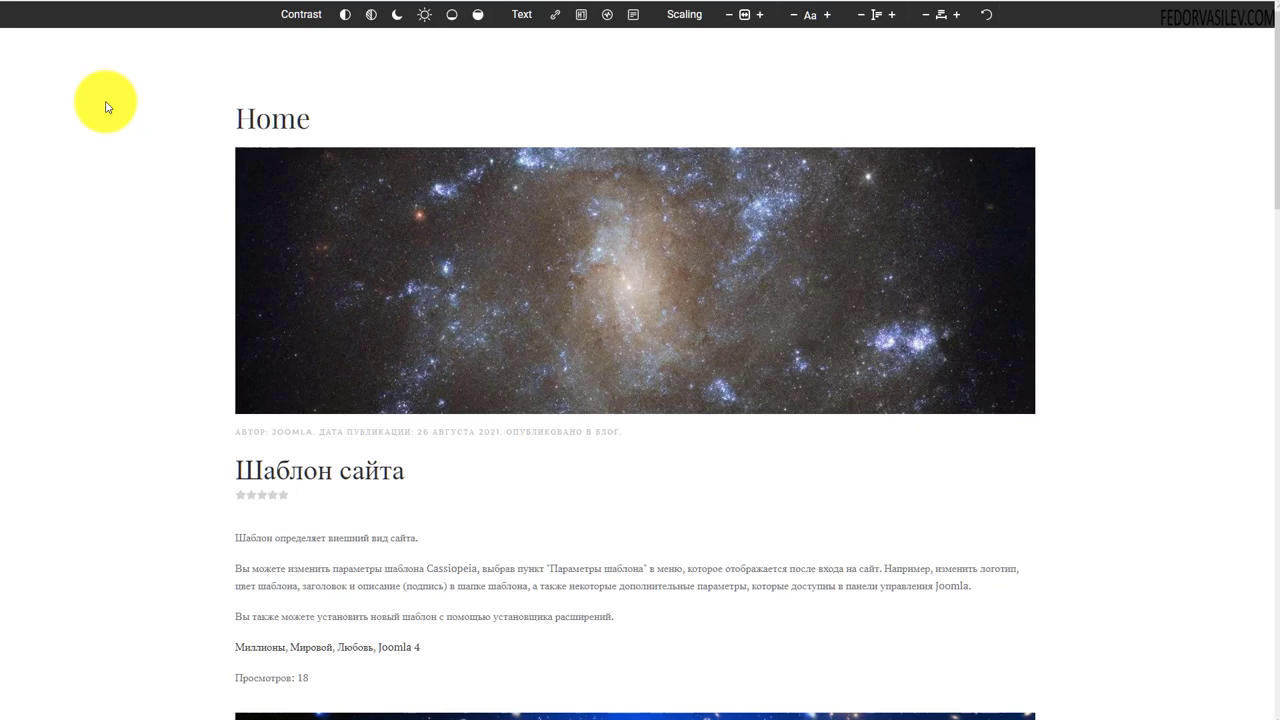
scroll(108, 107, down, 15)
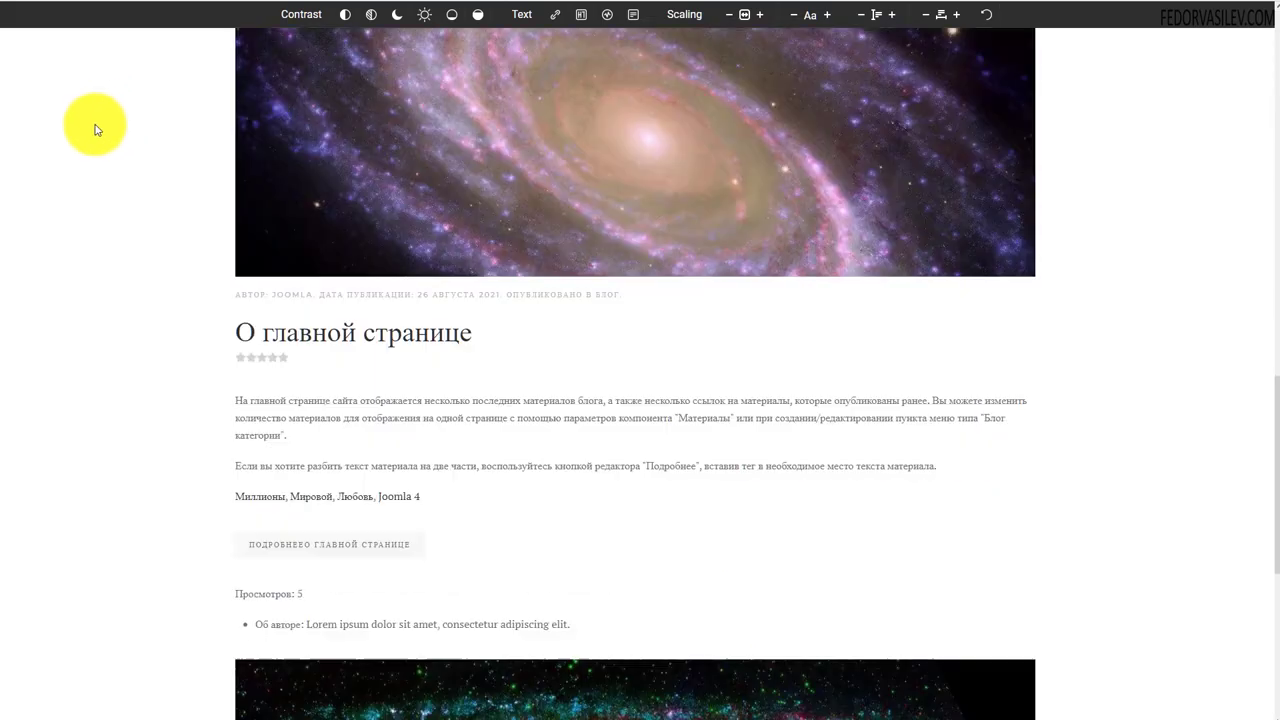
scroll(100, 157, up, 15)
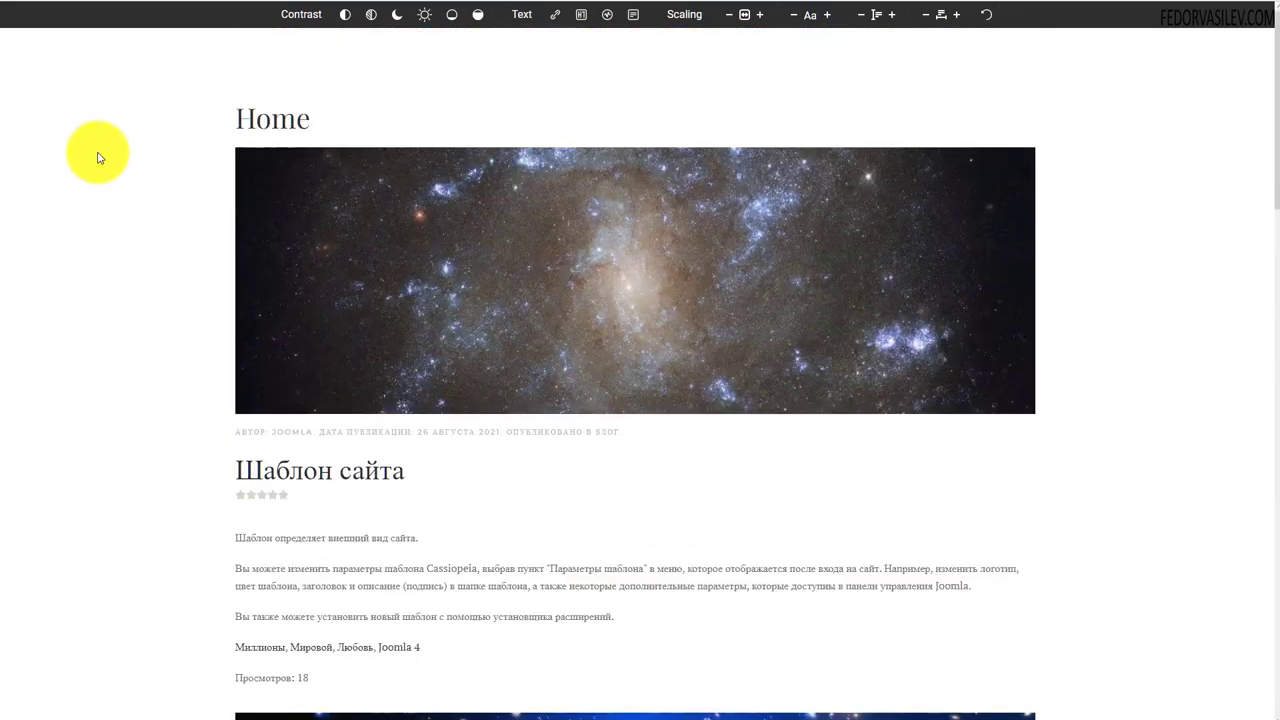
Try the toolbar's Dark contrast, Monochrome, Invert colors and remaining contrast modes on the home page and reset the accessibility settings
click(398, 16)
click(363, 21)
click(345, 16)
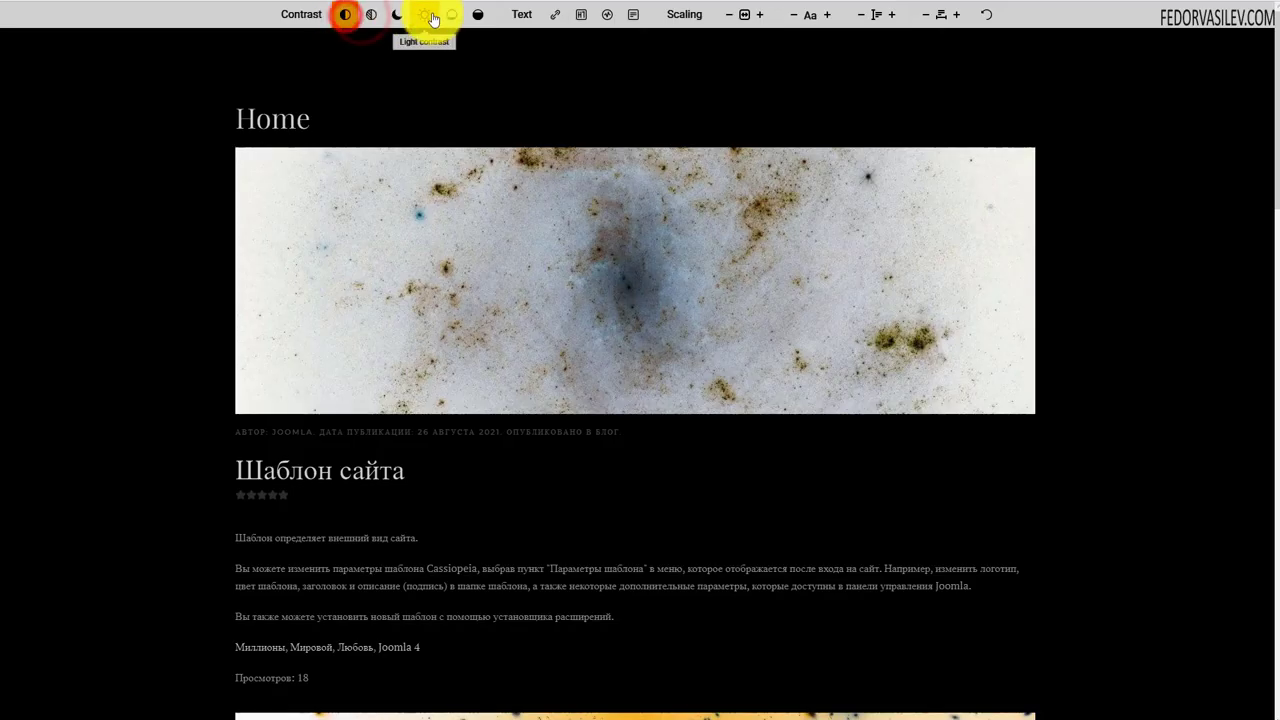
click(453, 16)
click(483, 16)
click(345, 16)
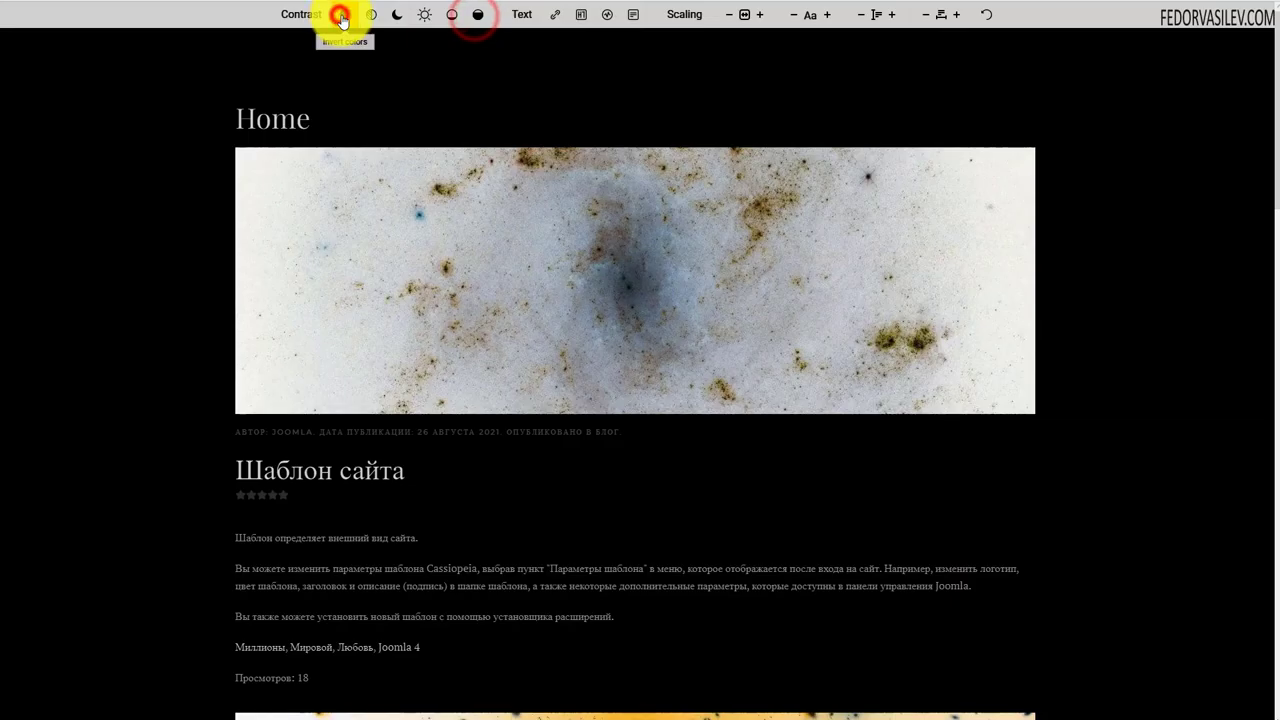
click(986, 14)
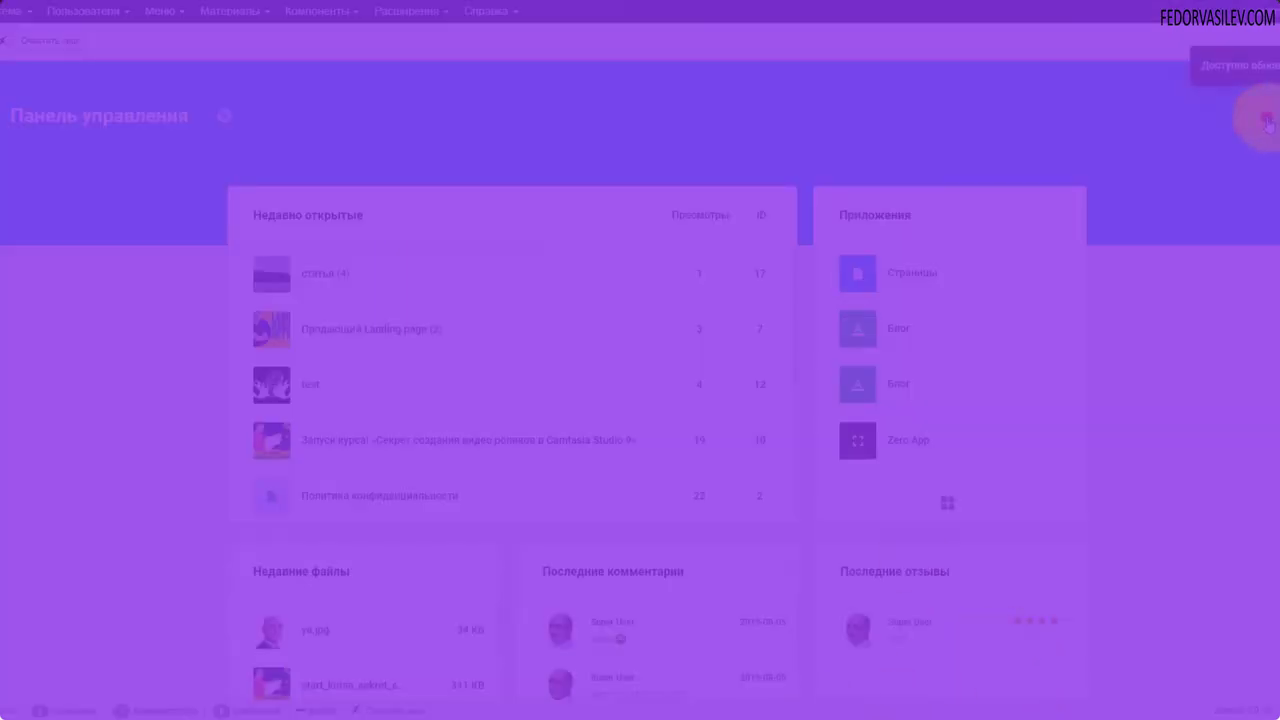
click(1254, 116)
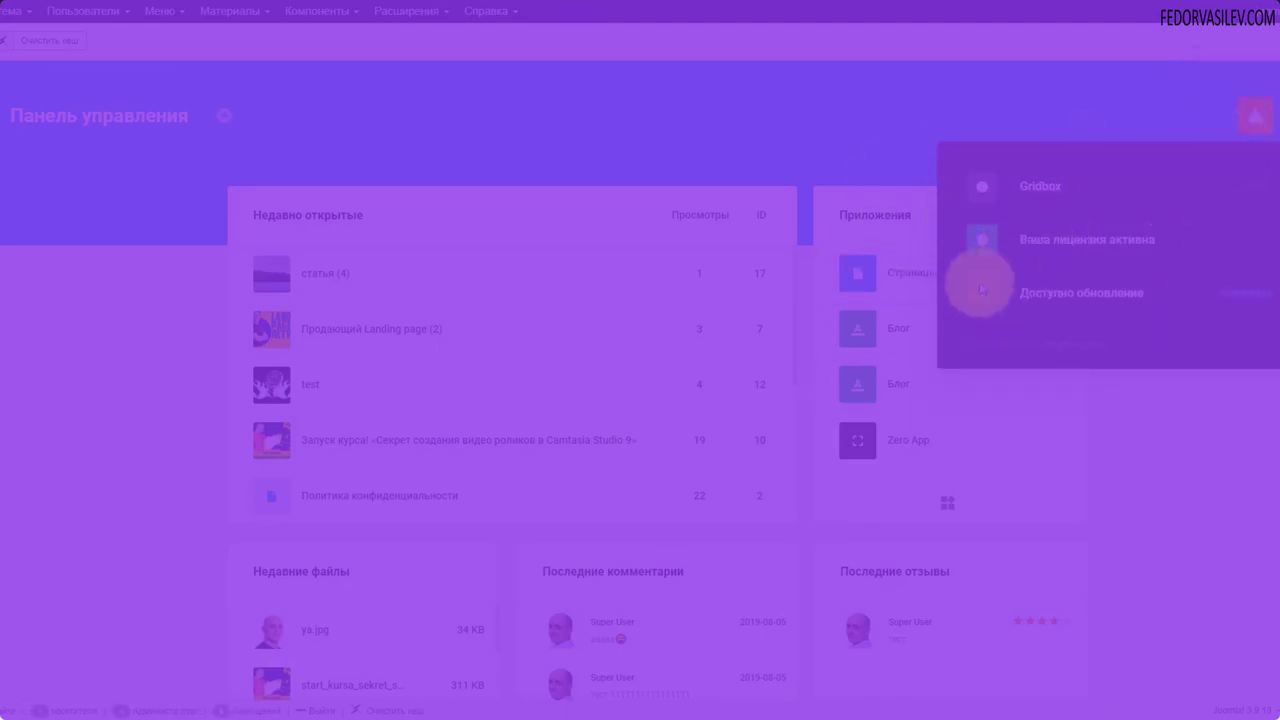
click(990, 195)
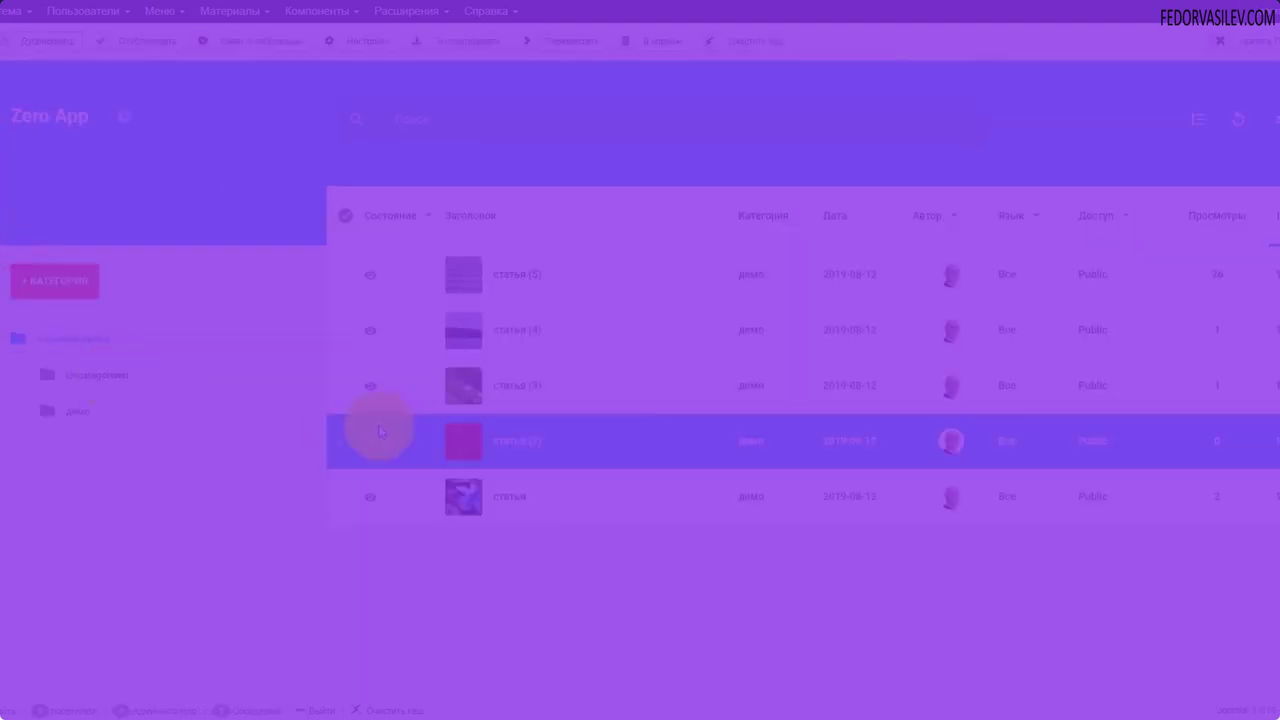
click(123, 116)
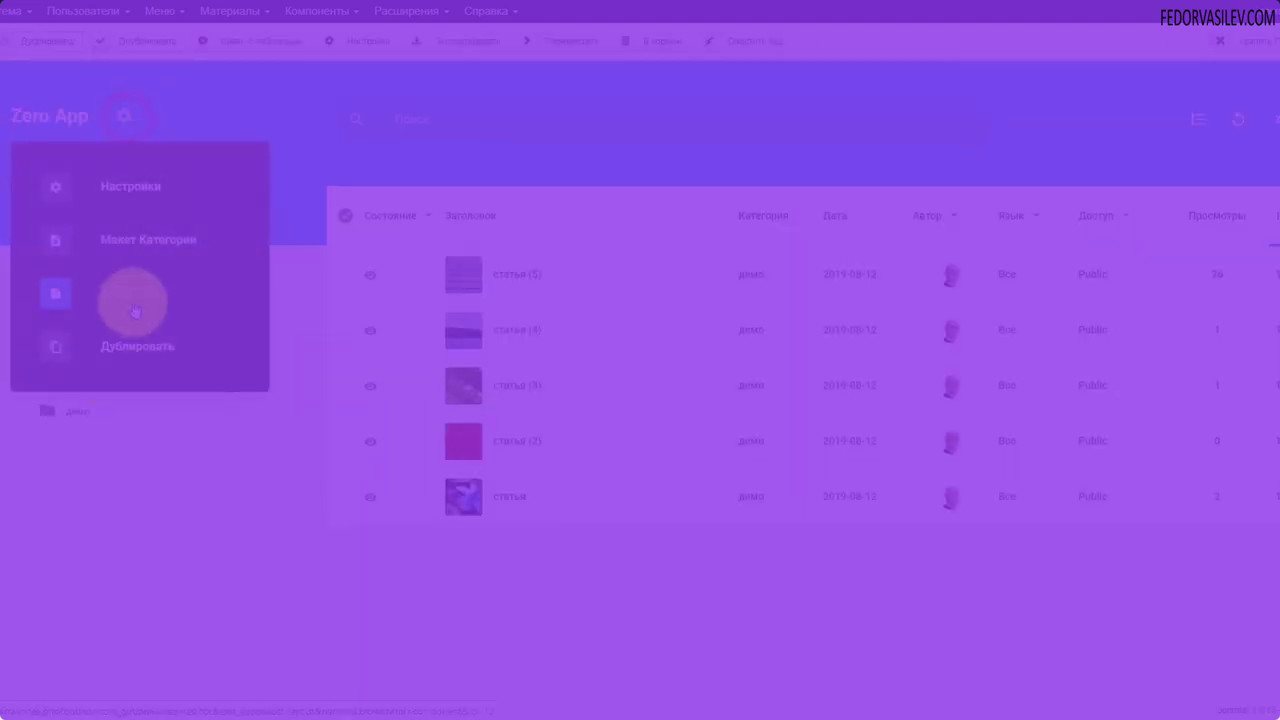